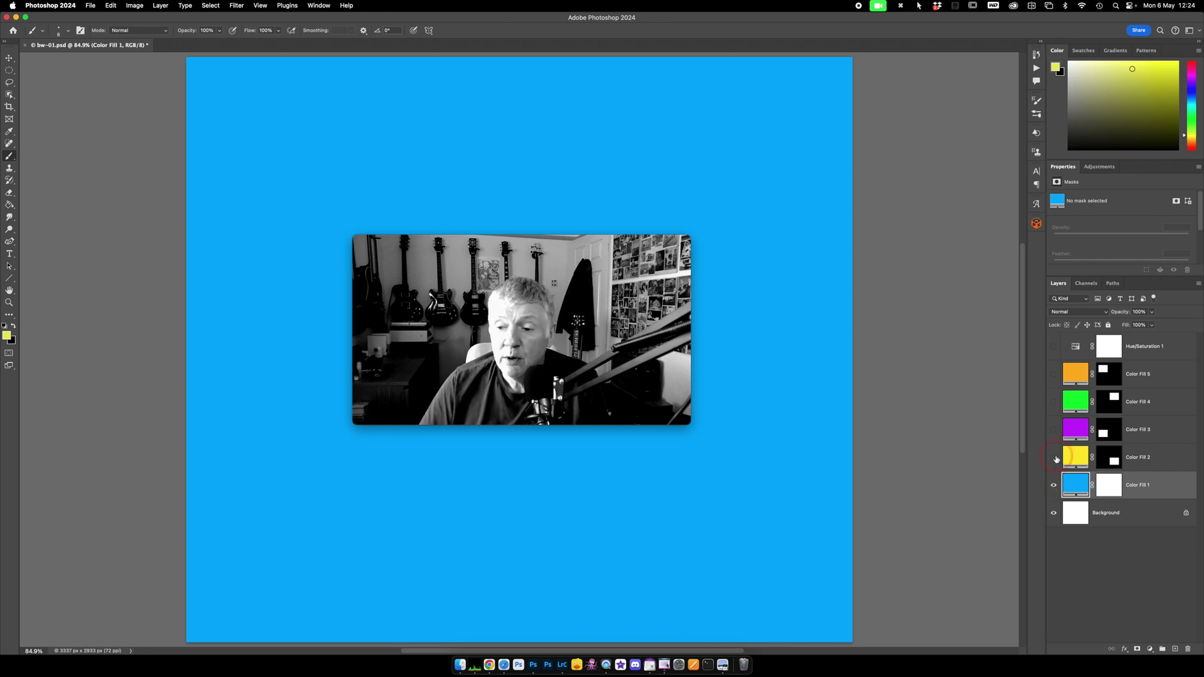
# Show the yellow, purple, green and orange Color Fill layers and the Hue/Saturation 1 adjustment layer
pyautogui.click(1054, 458)
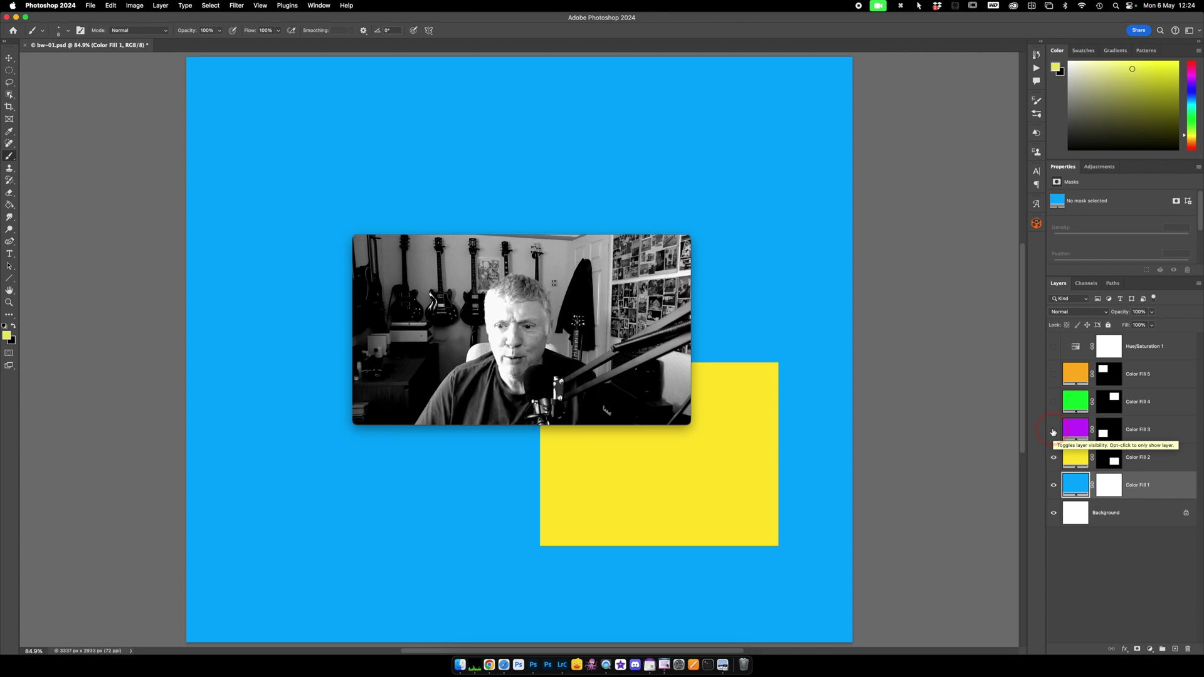
pyautogui.click(1054, 431)
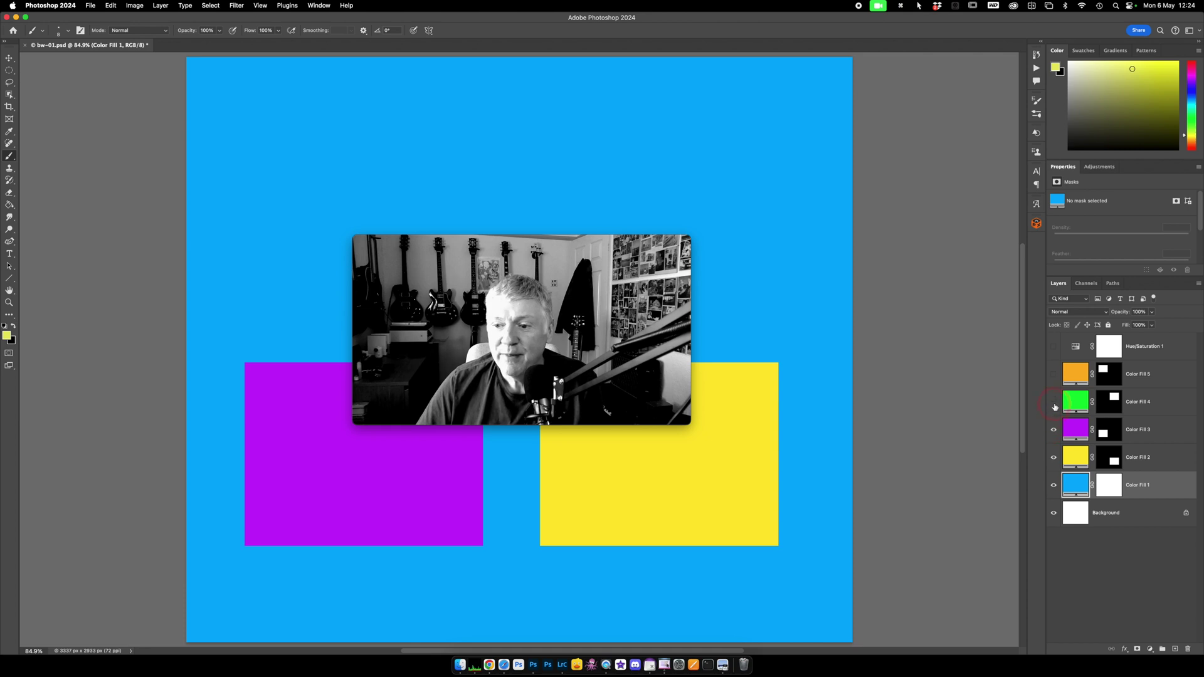
pyautogui.click(1054, 401)
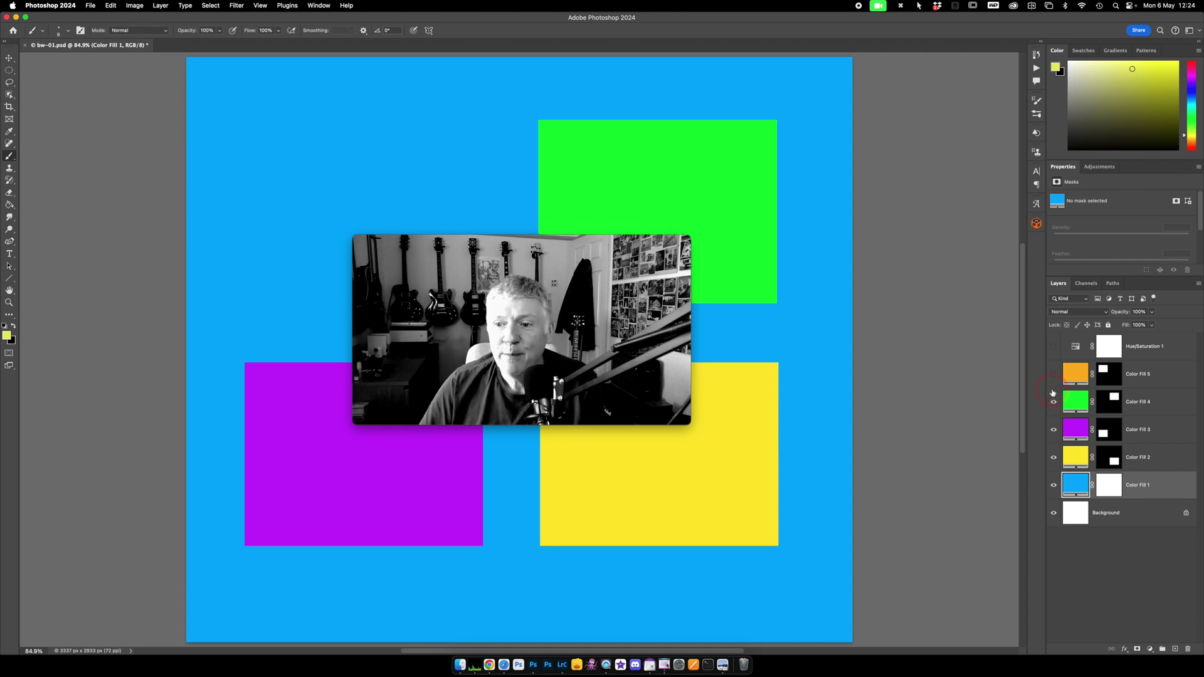
pyautogui.click(1054, 375)
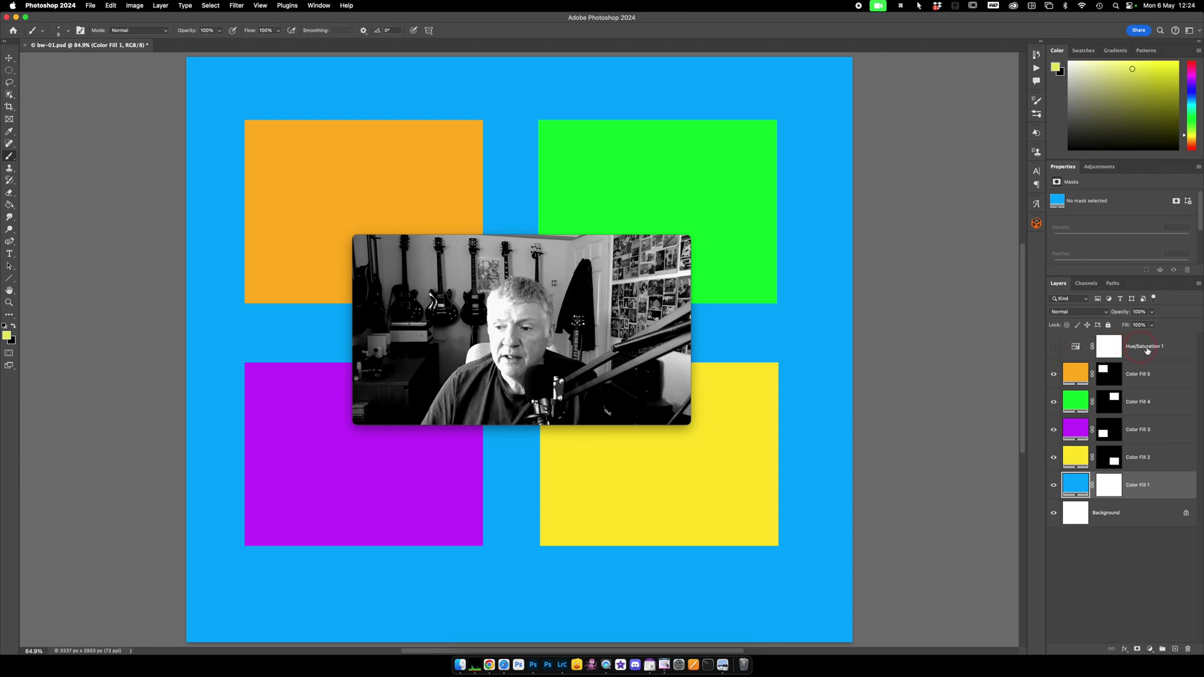
pyautogui.click(1172, 349)
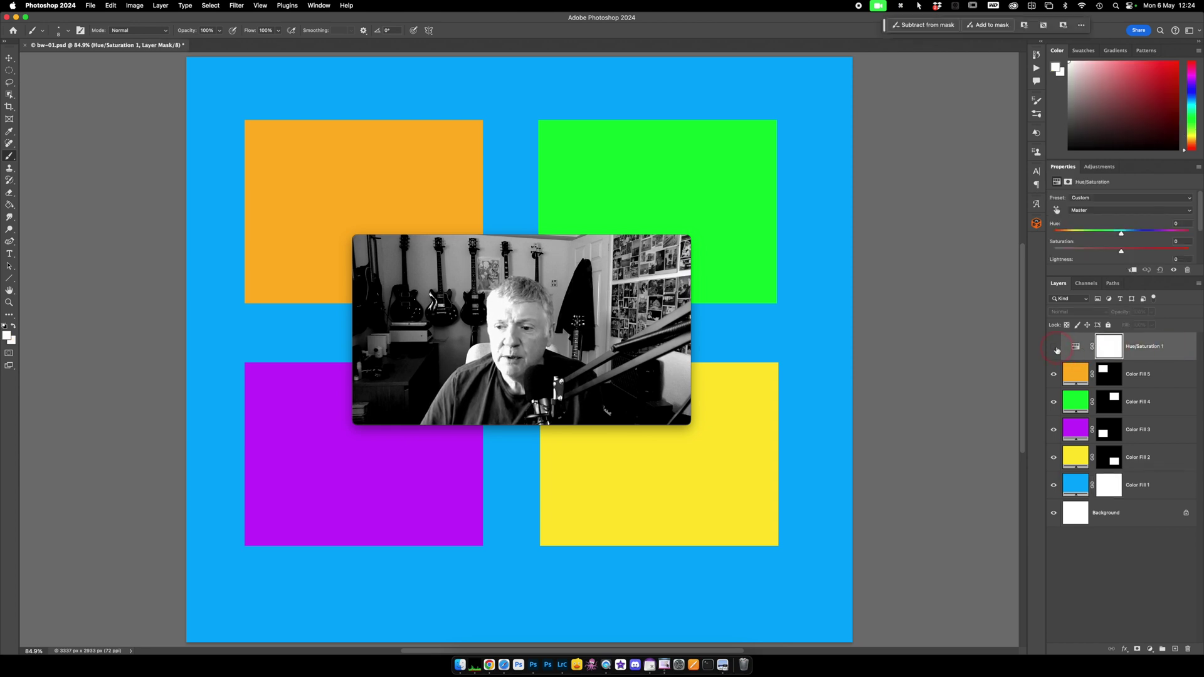
pyautogui.click(1054, 347)
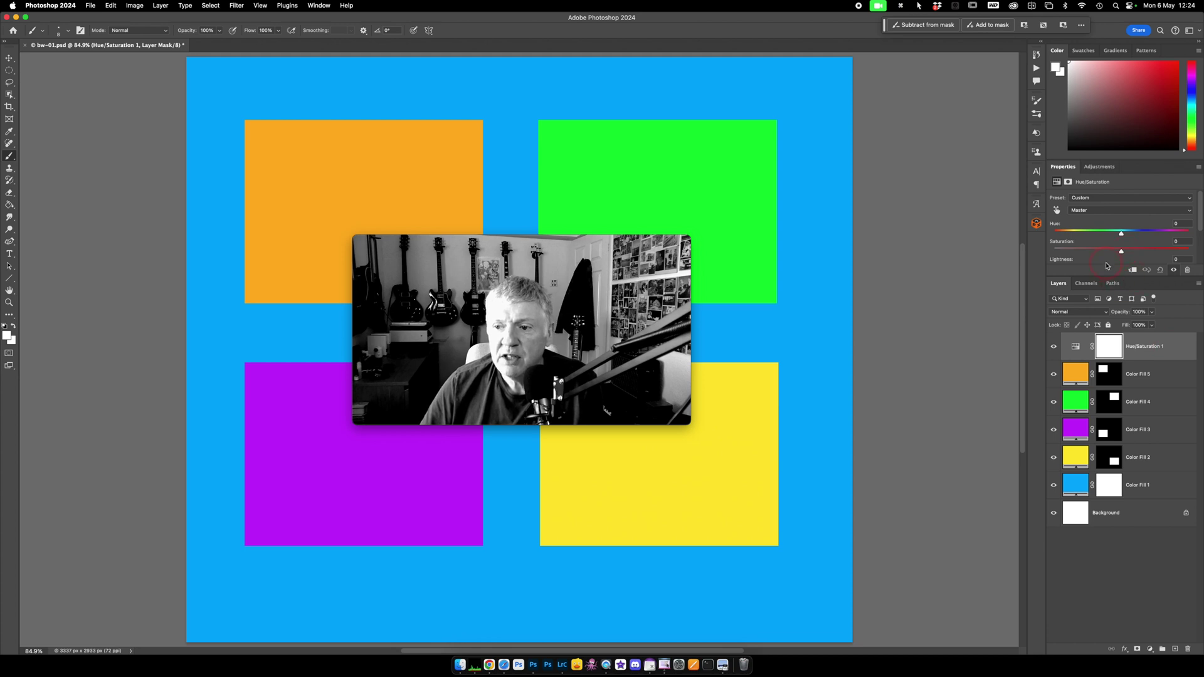
# Set the Hue/Saturation layer's Lightness to -1, take its Saturation down to -100 and raise the Saturation back up
pyautogui.moveTo(1106, 276); pyautogui.dragTo(1106, 366)
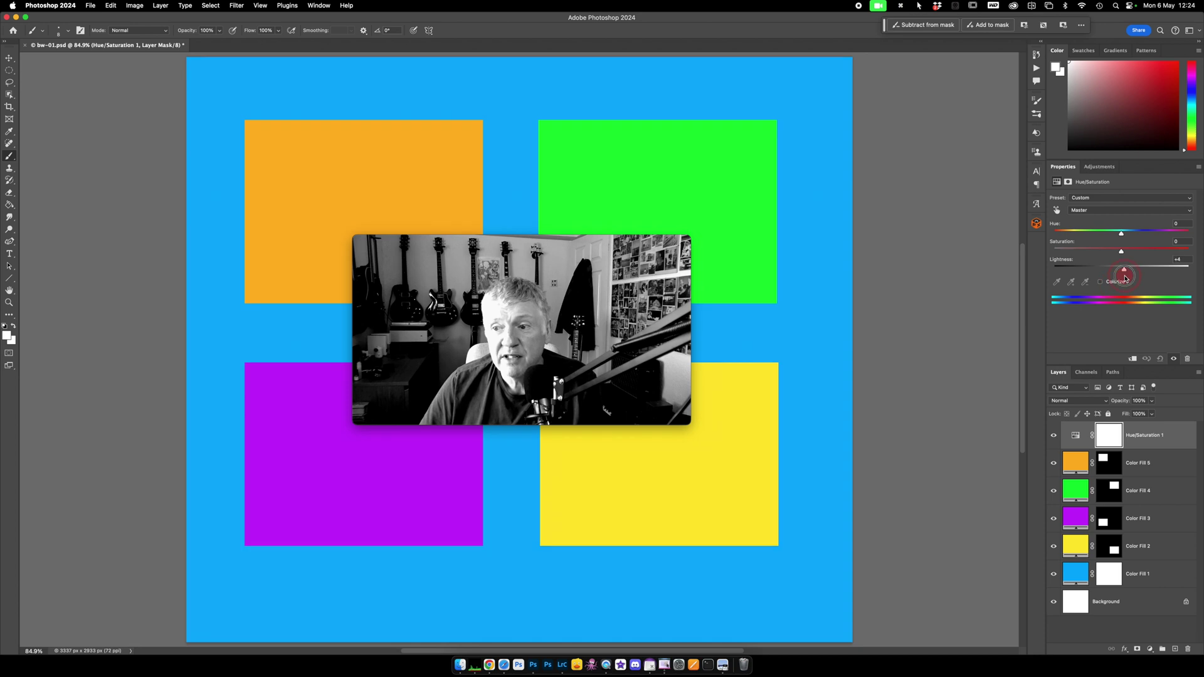
pyautogui.moveTo(1122, 276); pyautogui.dragTo(1121, 276)
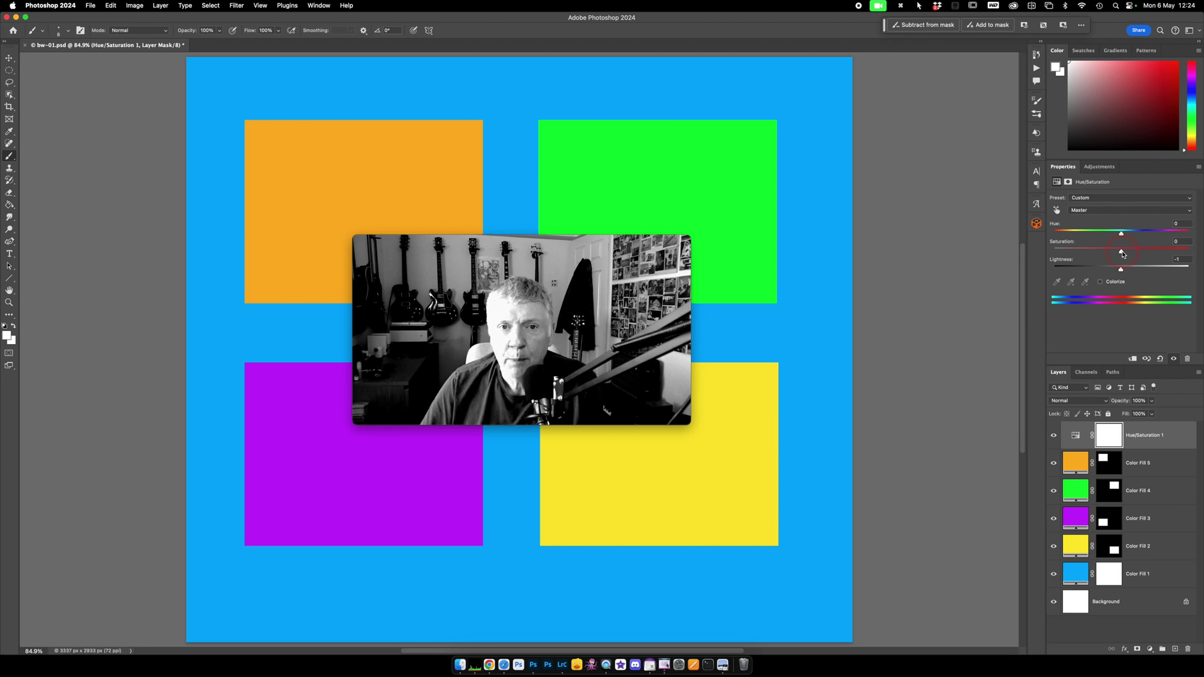
pyautogui.moveTo(1122, 252); pyautogui.dragTo(956, 253)
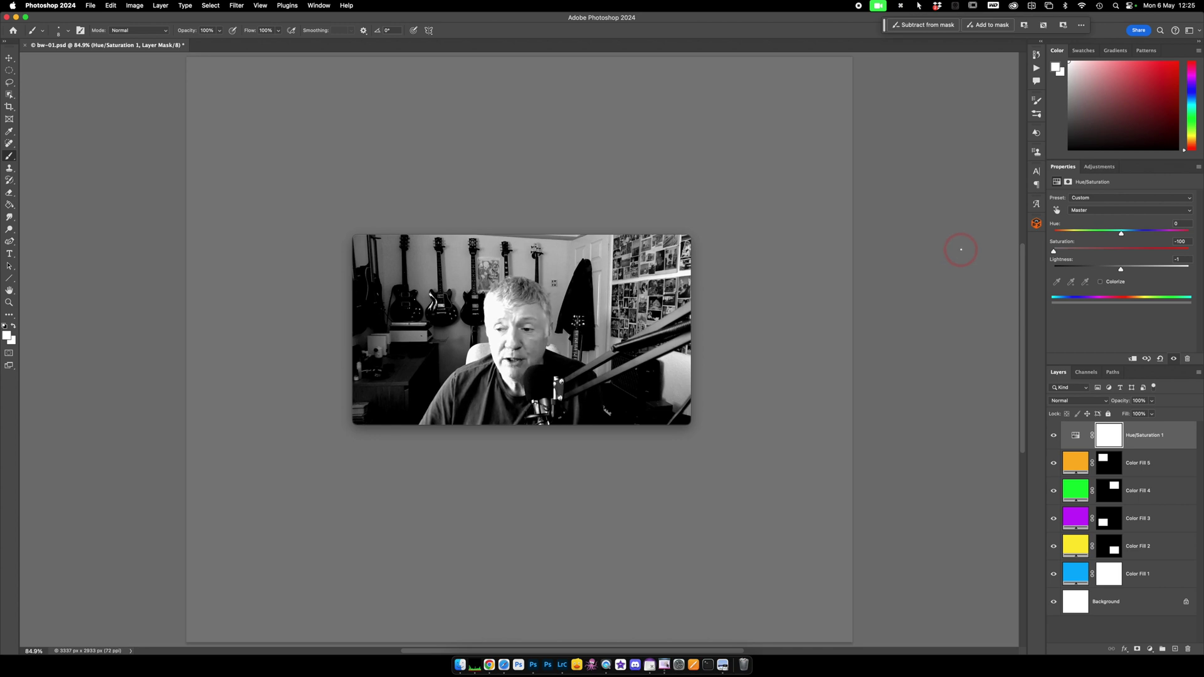
pyautogui.moveTo(1052, 252); pyautogui.dragTo(1110, 253)
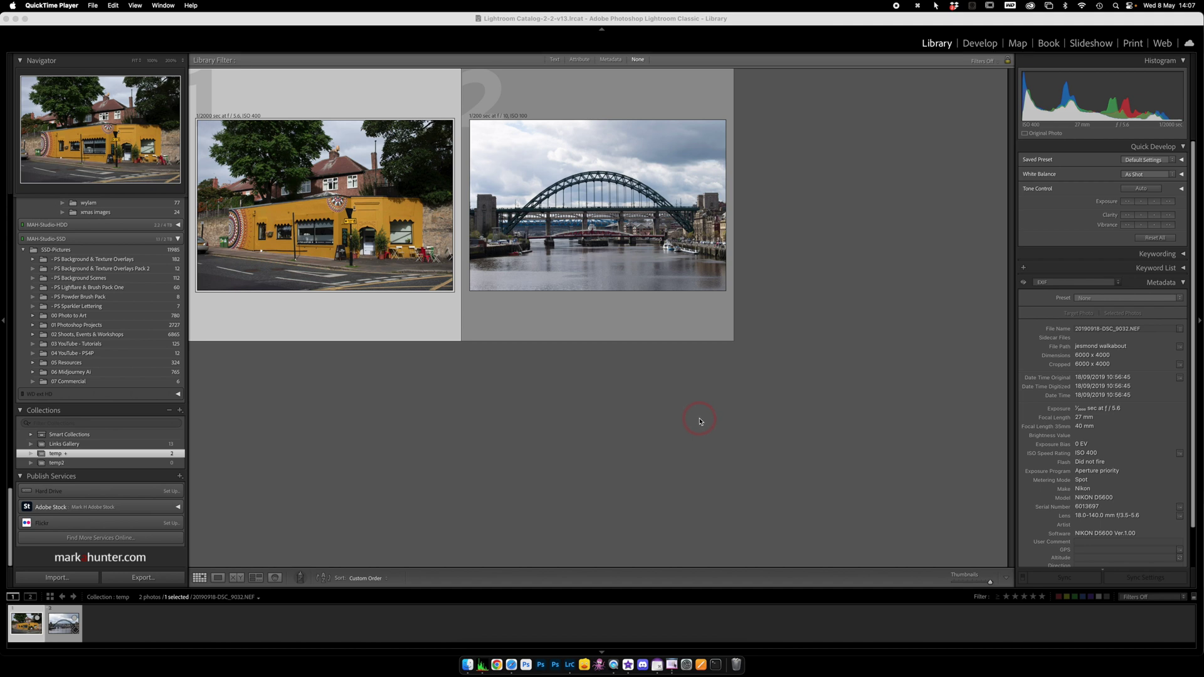
# Switch to Lightroom Classic and open the yellow building photo in the Develop module at 200% zoom
pyautogui.click(309, 212)
pyautogui.press('d')
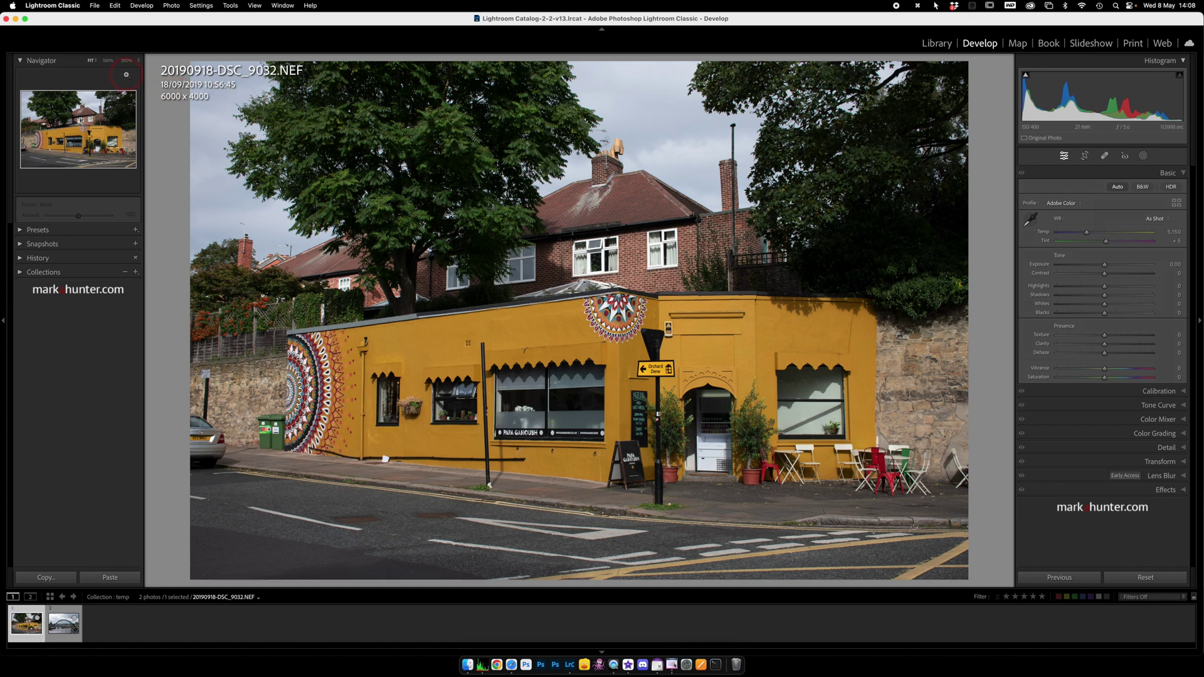
pyautogui.click(127, 60)
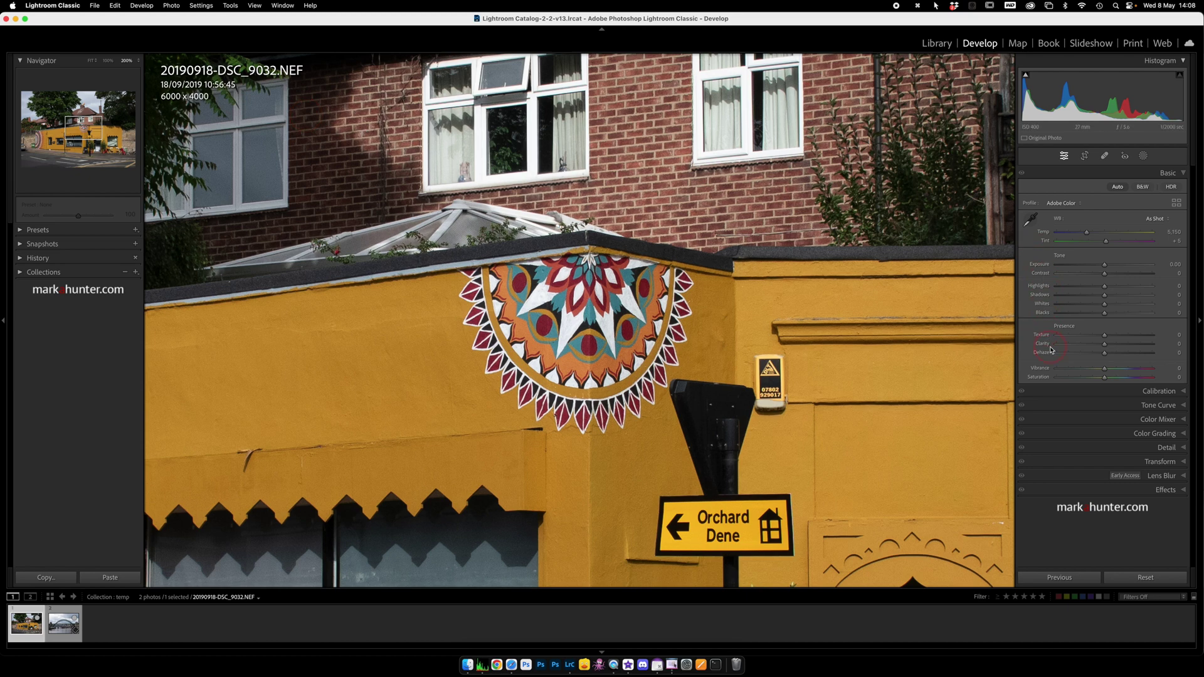
# Try Saturation at -100, compare it with the original colour version, and reset the Saturation
pyautogui.moveTo(1106, 380); pyautogui.dragTo(982, 377)
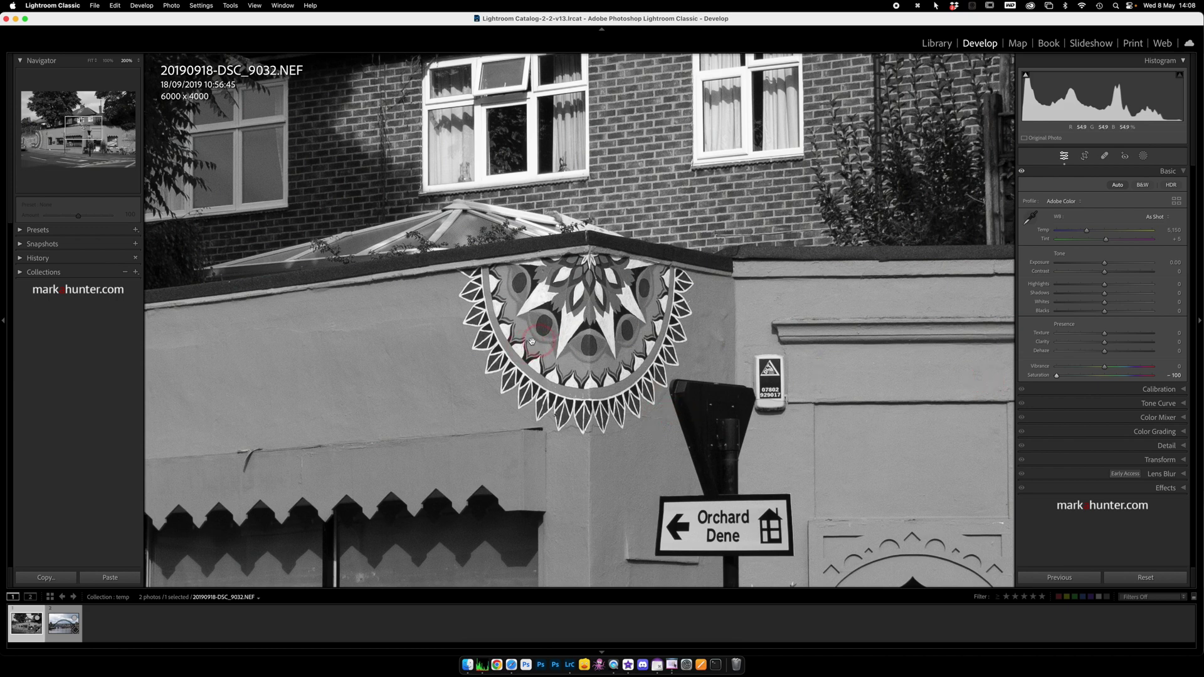
pyautogui.press('\\')
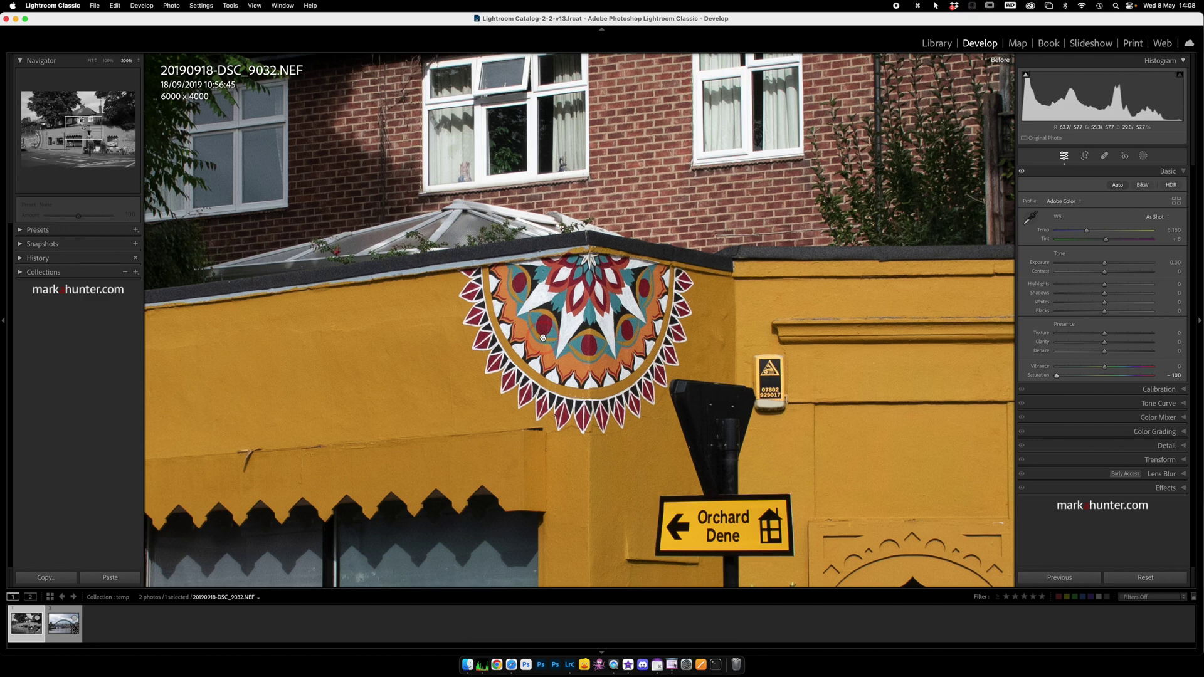
pyautogui.press('\\')
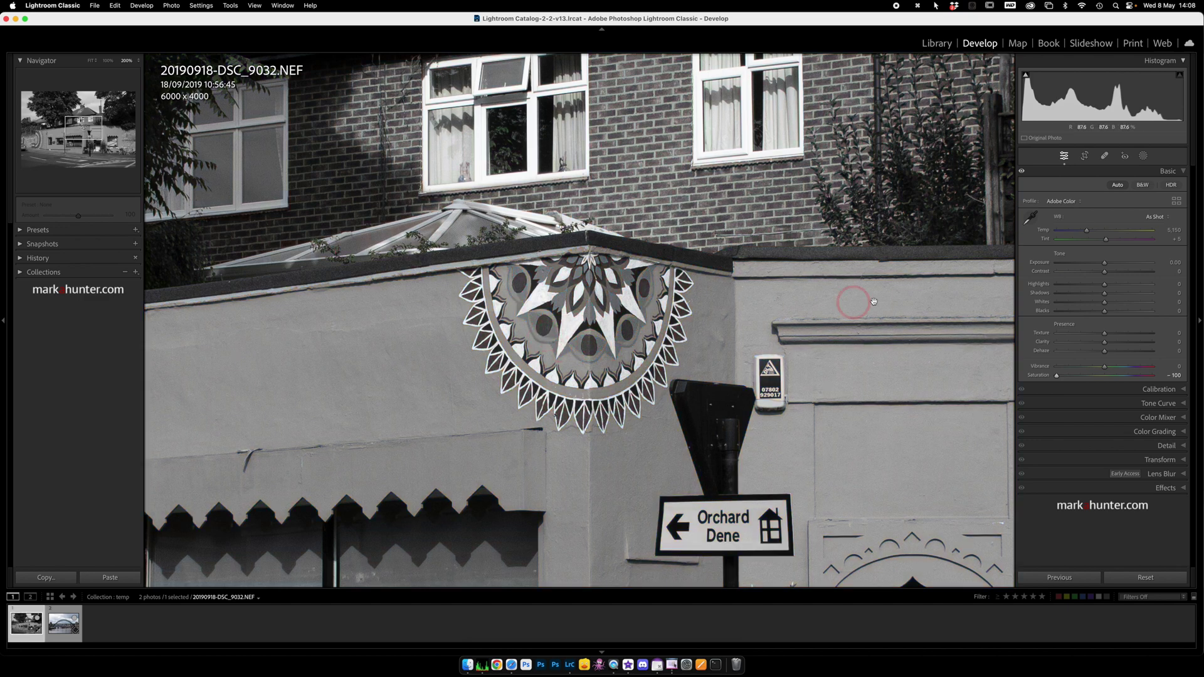
pyautogui.doubleClick(1039, 376)
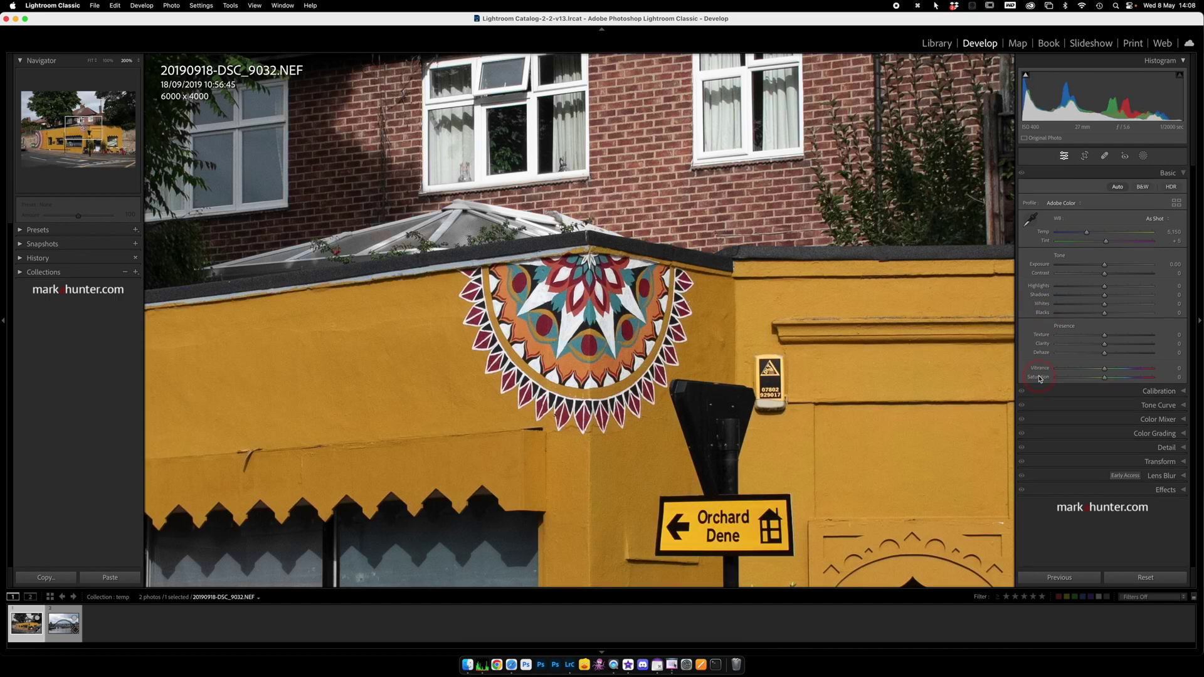
# Switch the B&W treatment on and off to compare it with colour, nudging Saturation to +3
pyautogui.click(1144, 189)
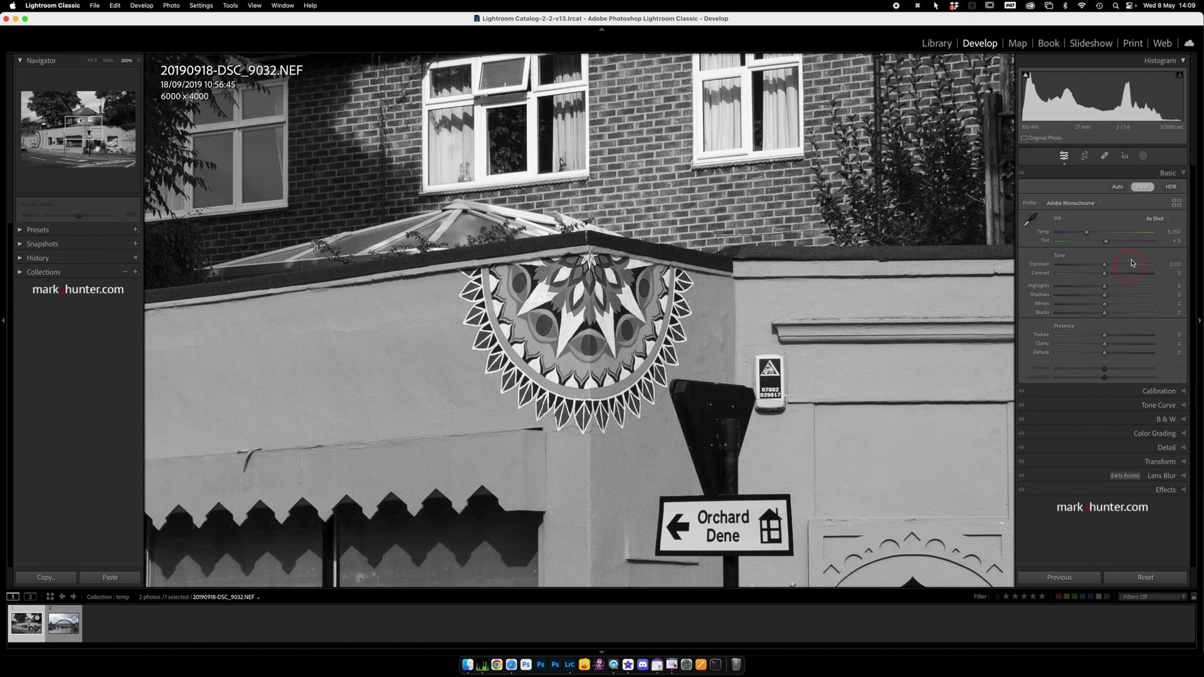
pyautogui.click(1145, 187)
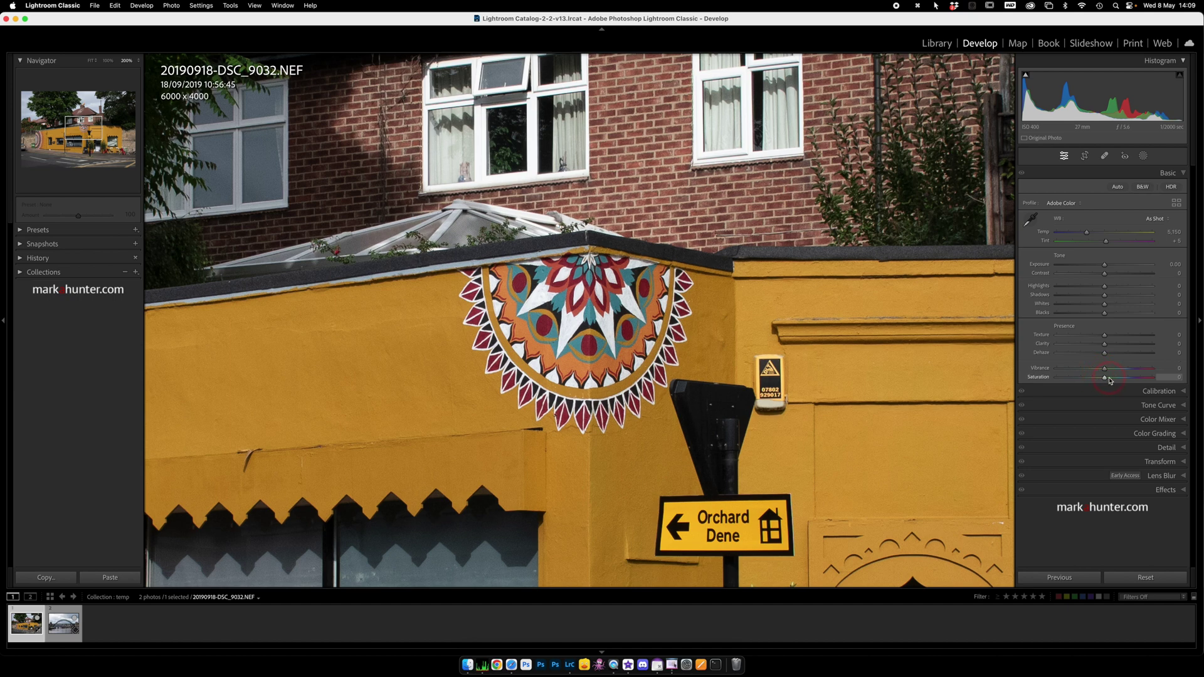
pyautogui.moveTo(1112, 380)
pyautogui.mouseDown()
pyautogui.moveTo(1136, 378)
pyautogui.moveTo(1081, 378)
pyautogui.moveTo(1105, 377)
pyautogui.mouseUp()
pyautogui.click(1136, 188)
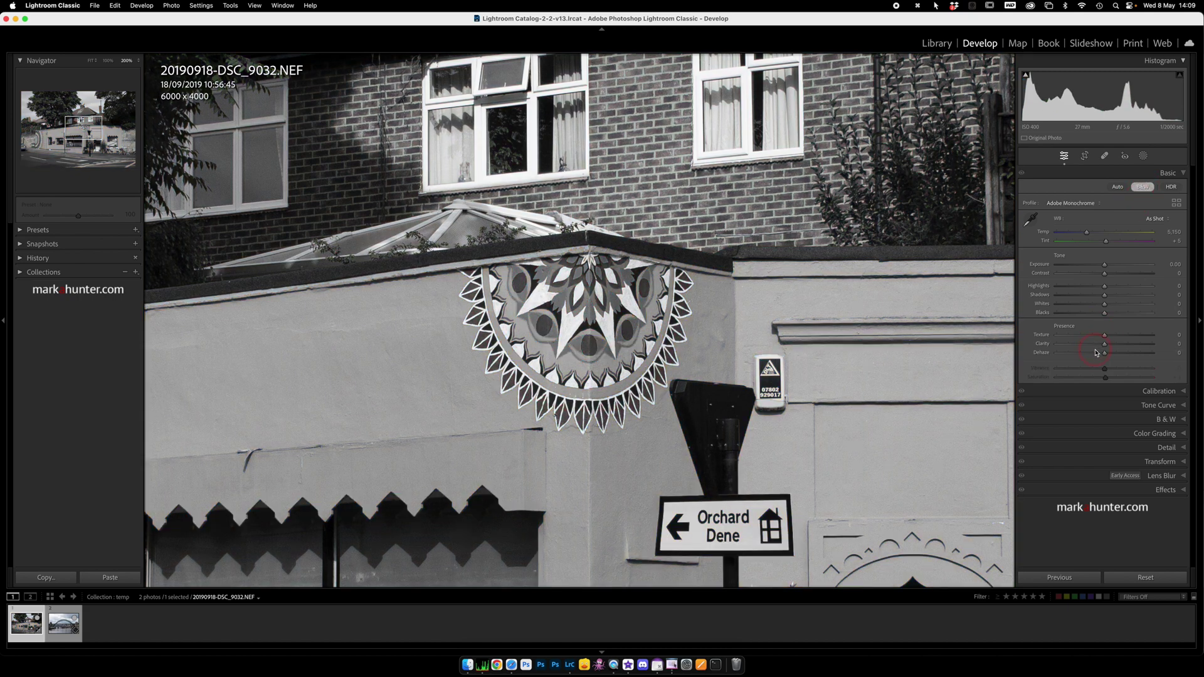
pyautogui.click(1143, 187)
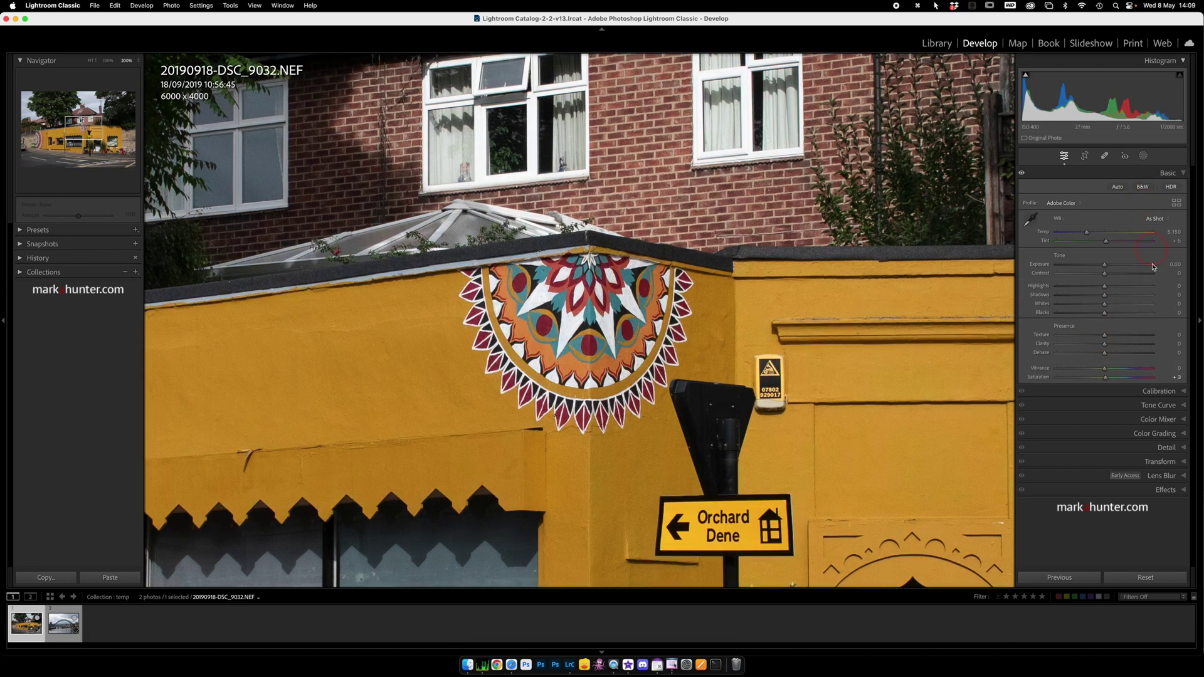
# Look at the HSL Color Mixer, convert the photo to B&W and open the Black & White Mix with the whole photo in view
pyautogui.click(1173, 420)
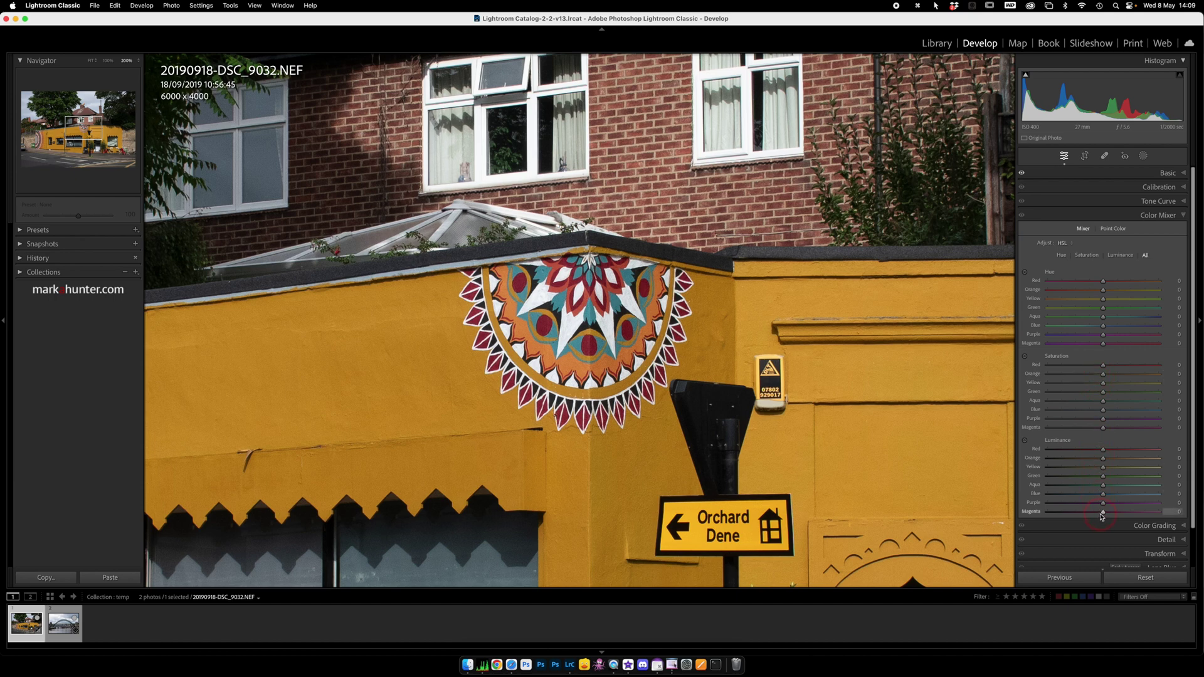
pyautogui.click(1166, 173)
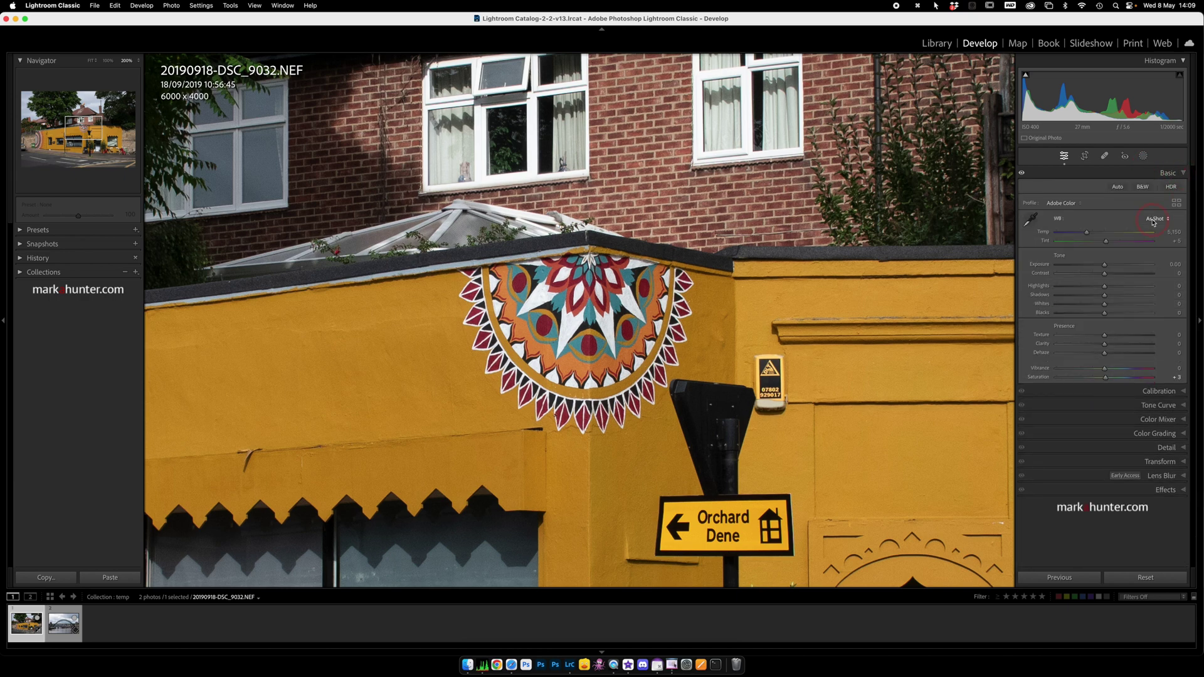
pyautogui.click(1144, 187)
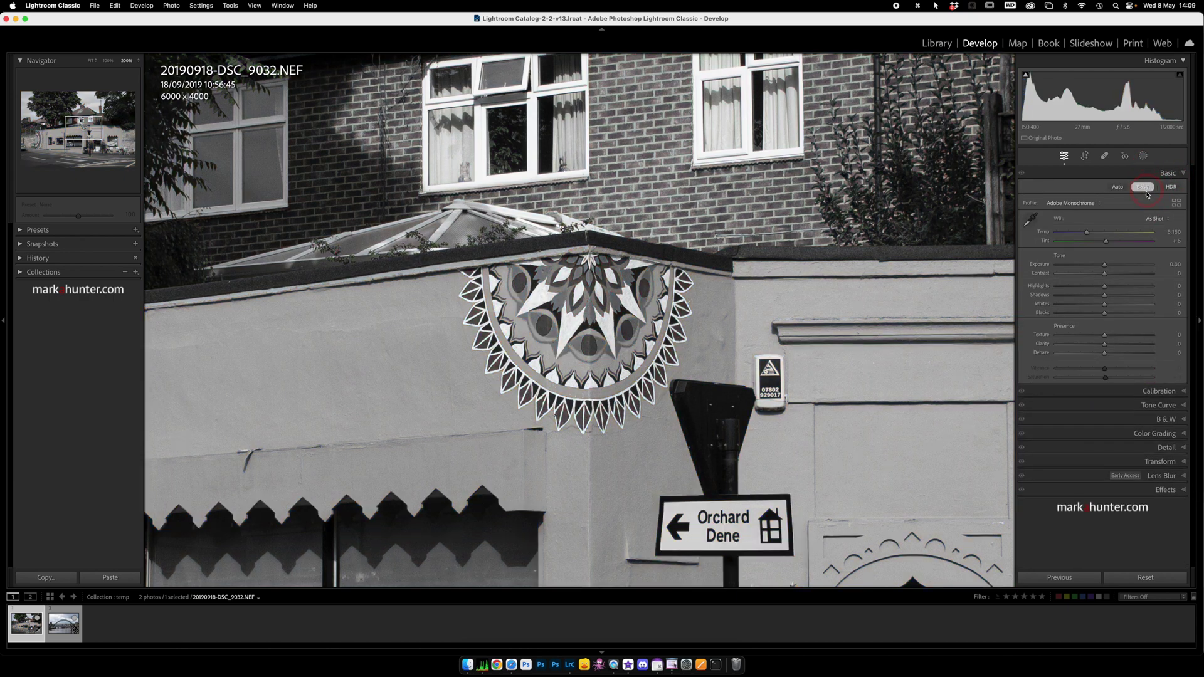
pyautogui.click(1176, 420)
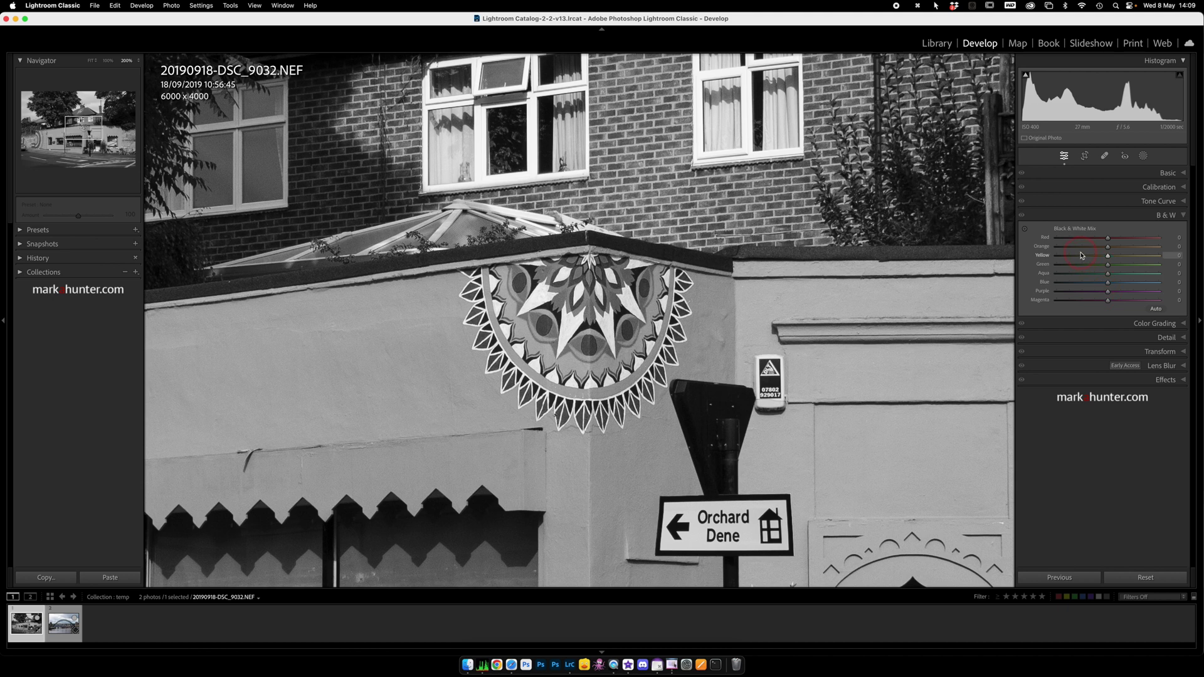
pyautogui.click(1185, 216)
pyautogui.click(1185, 216)
pyautogui.click(90, 61)
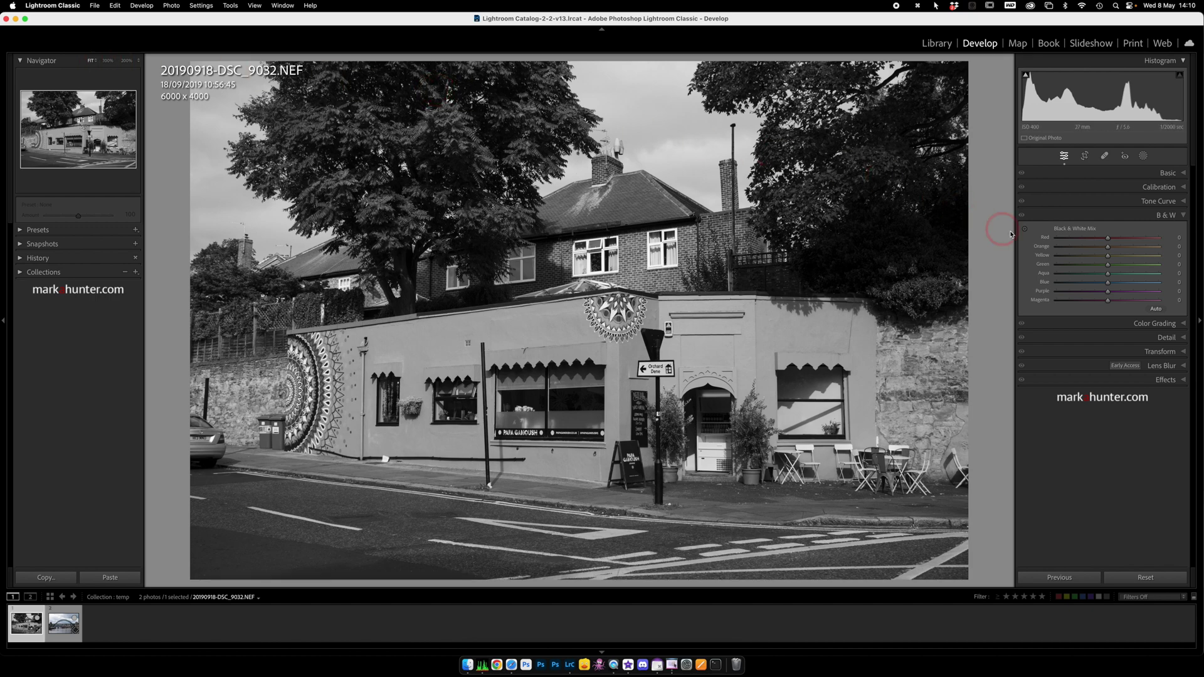
# Try Yellow at -100 and +100 in the Black & White Mix, reset it, and return the photo to colour
pyautogui.click(1109, 256)
pyautogui.moveTo(1108, 257); pyautogui.dragTo(989, 250)
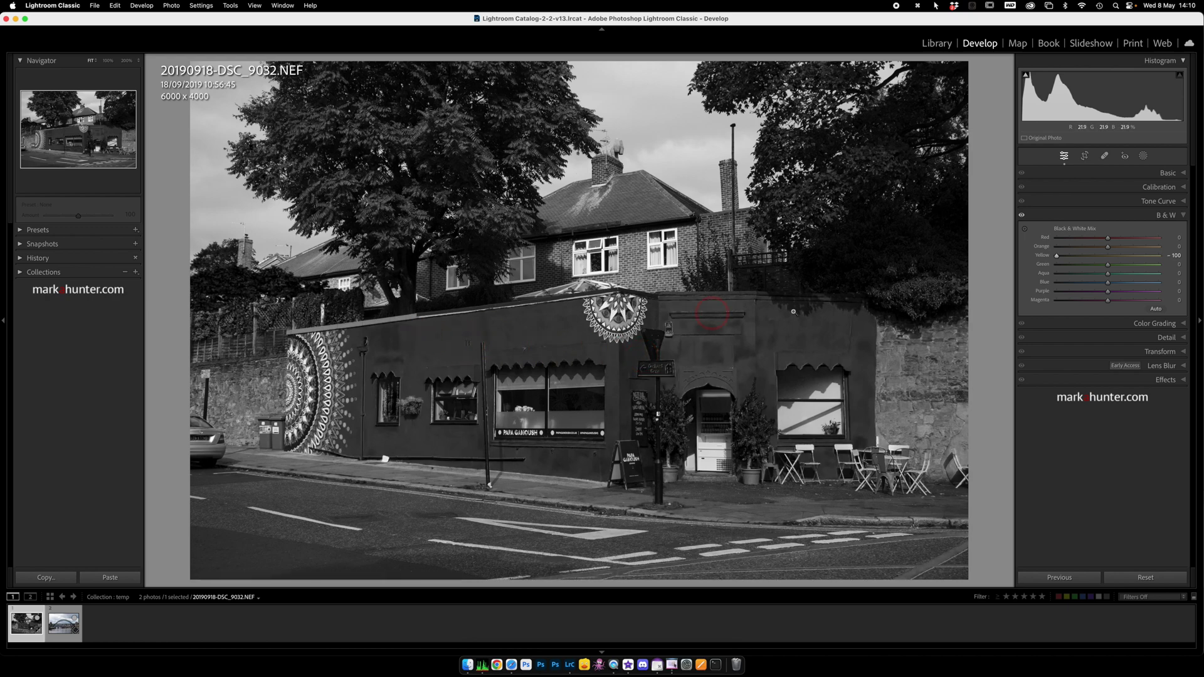
pyautogui.moveTo(1059, 256); pyautogui.dragTo(1168, 260)
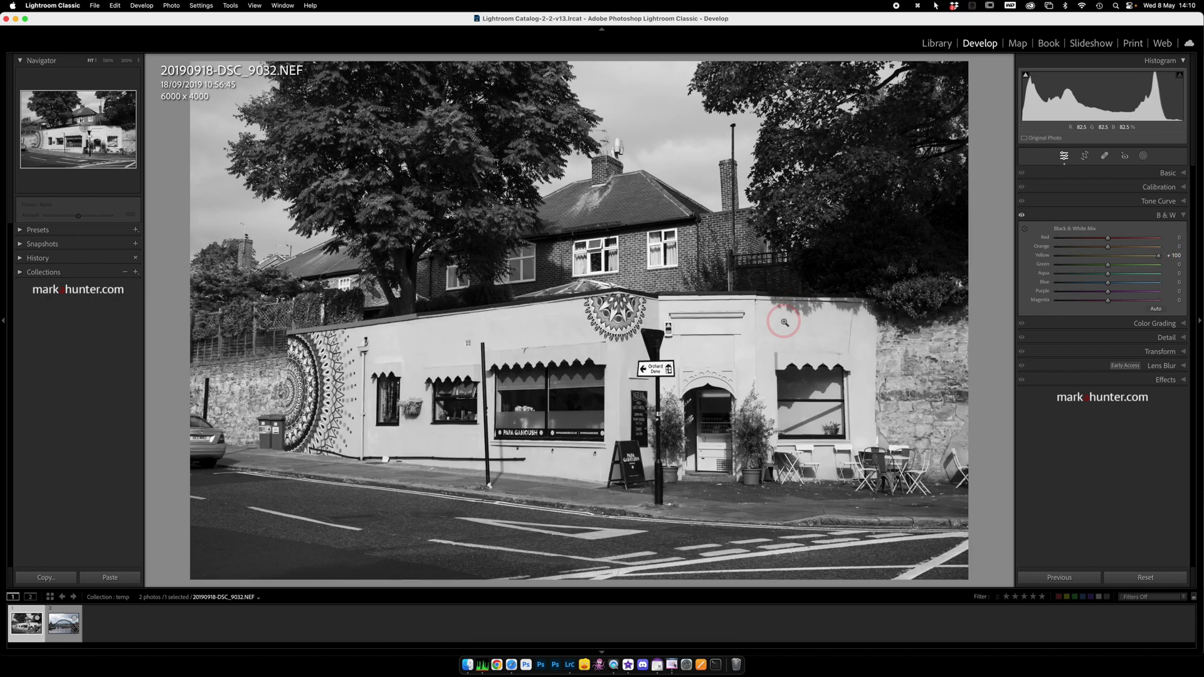
pyautogui.doubleClick(1044, 259)
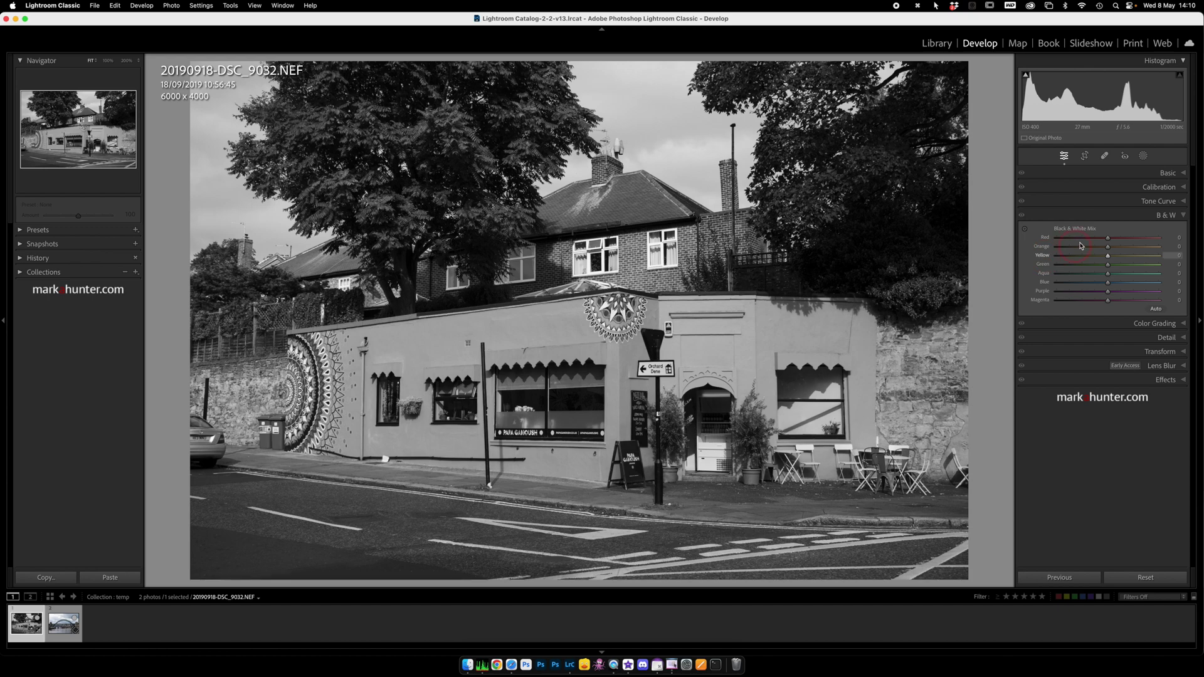
pyautogui.click(1183, 175)
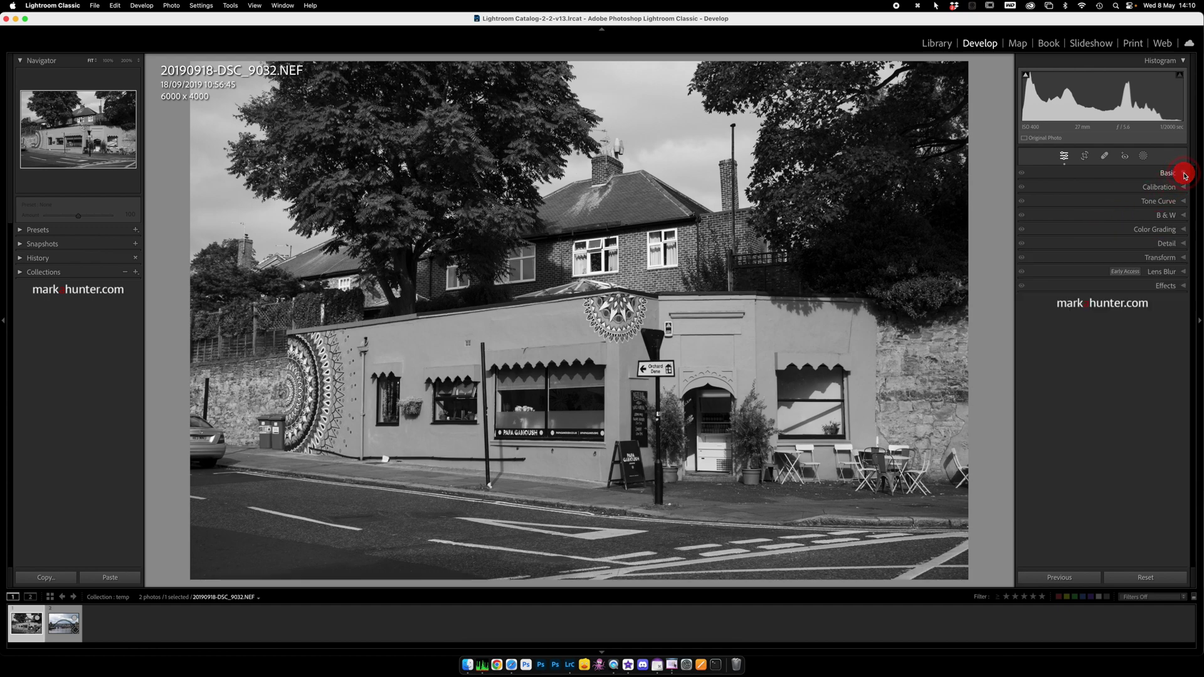
pyautogui.click(1152, 188)
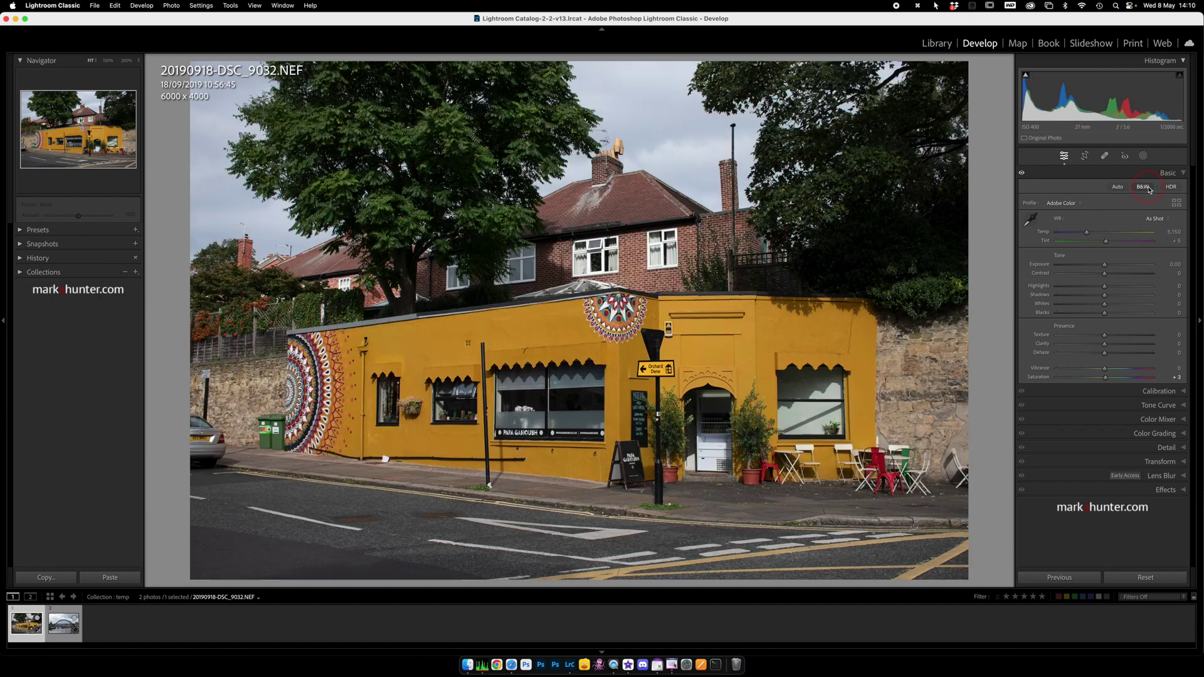
# Increase the saturation of the primary colours in the Calibration settings
pyautogui.click(1188, 395)
pyautogui.click(1161, 396)
pyautogui.click(1171, 199)
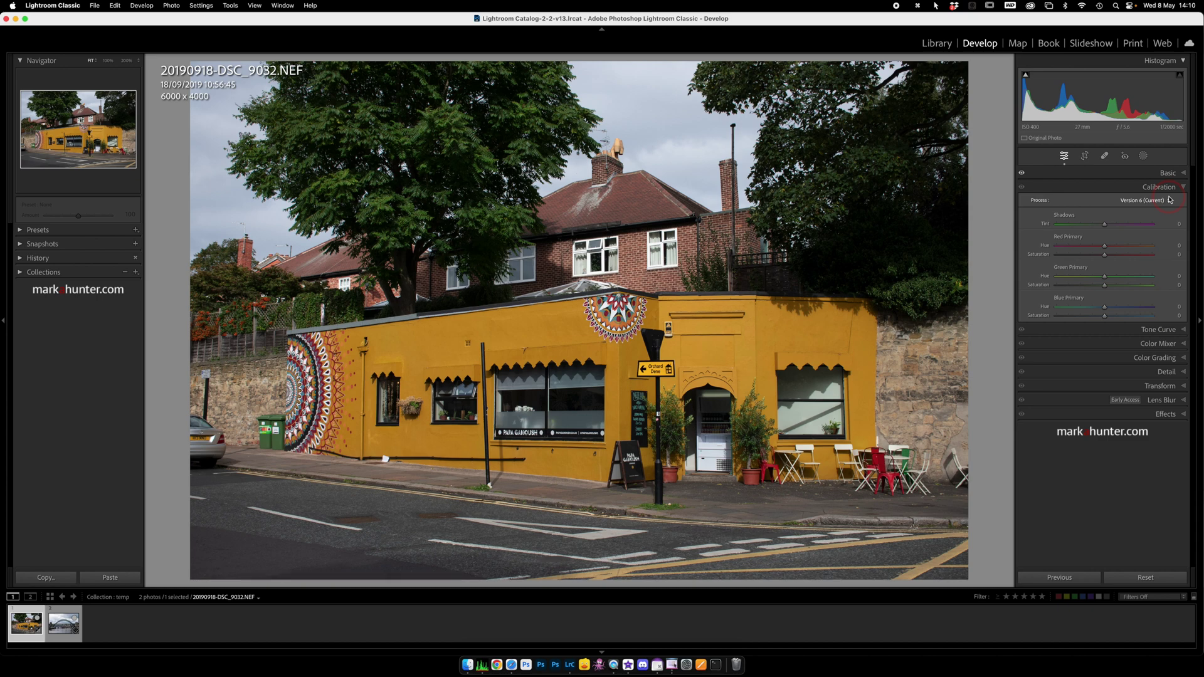
pyautogui.moveTo(1104, 254); pyautogui.dragTo(1137, 315)
pyautogui.click(1183, 186)
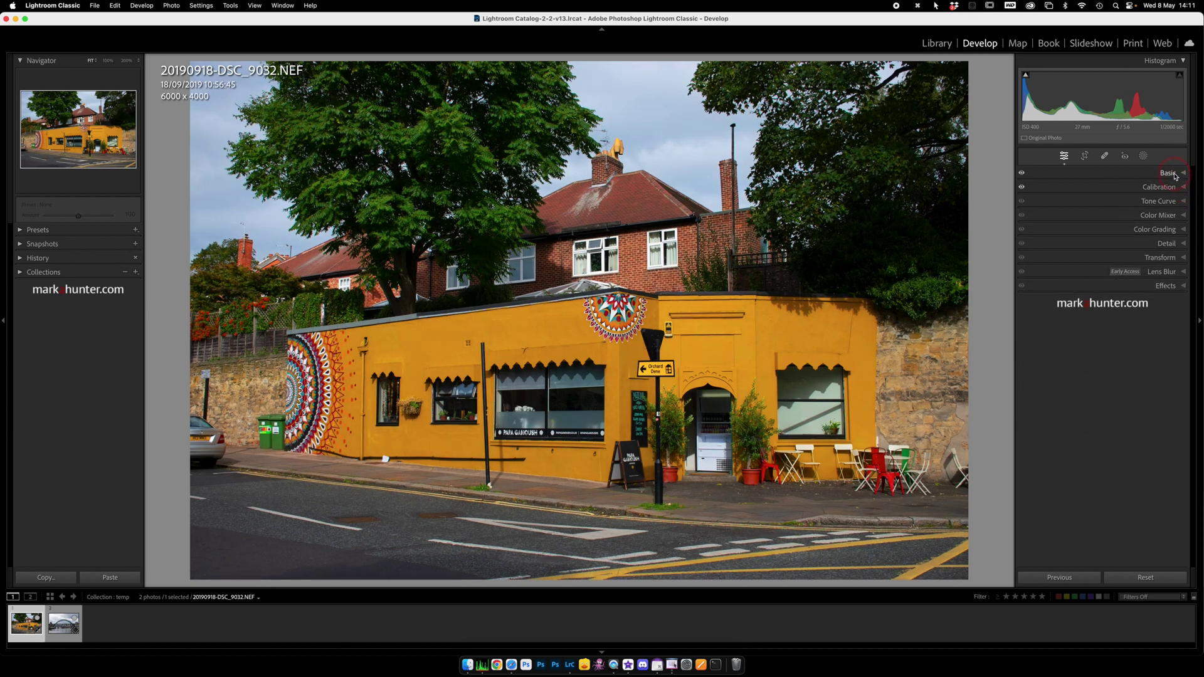
# Convert the photo to B&W and darken the building by setting Yellow to about -66 in the Black & White Mix
pyautogui.click(1173, 174)
pyautogui.click(1143, 188)
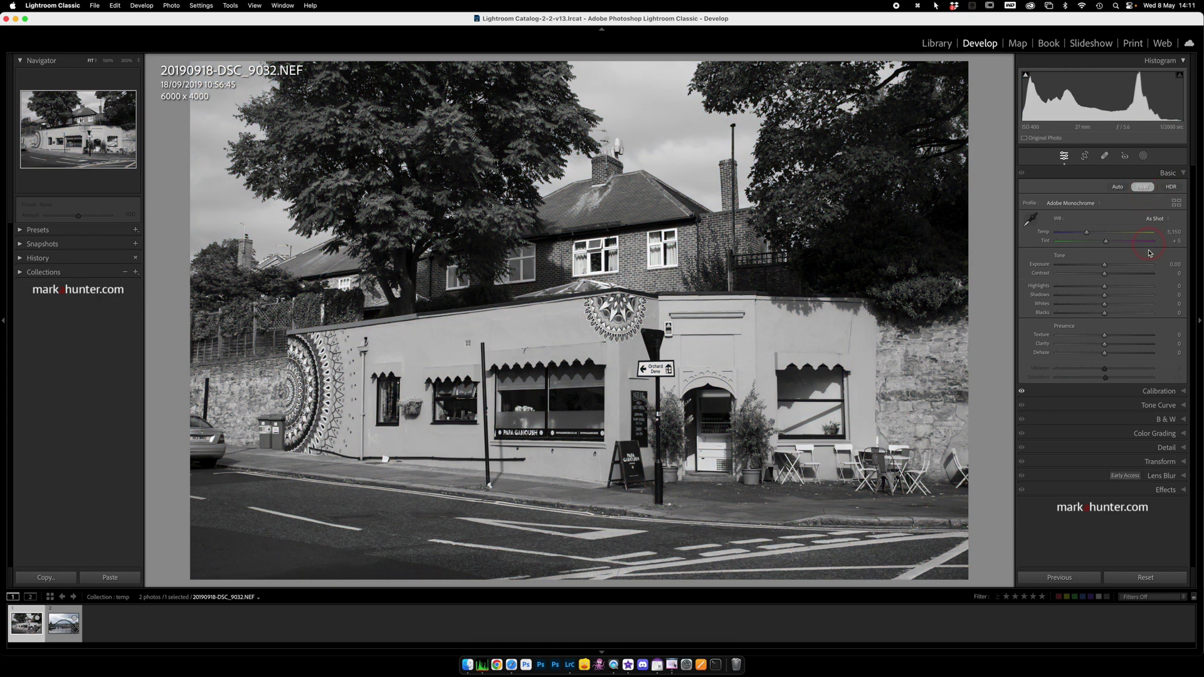
pyautogui.click(1183, 420)
pyautogui.click(1108, 258)
pyautogui.moveTo(1109, 258); pyautogui.dragTo(990, 258)
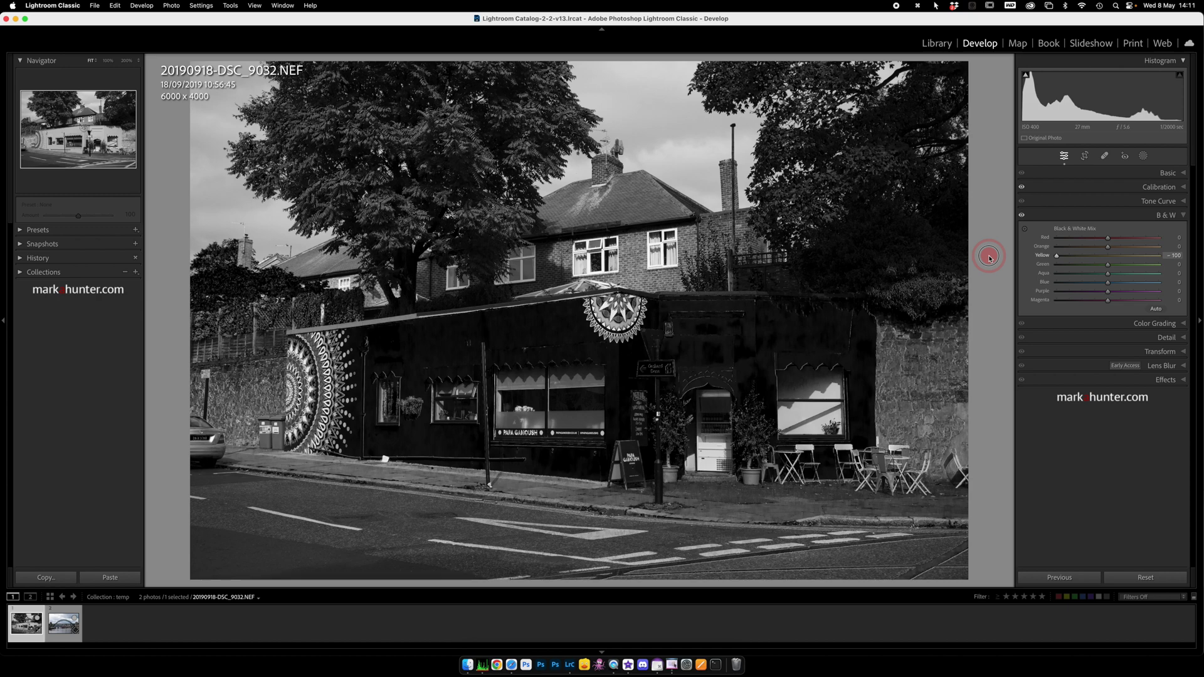
pyautogui.moveTo(989, 258); pyautogui.dragTo(1075, 257)
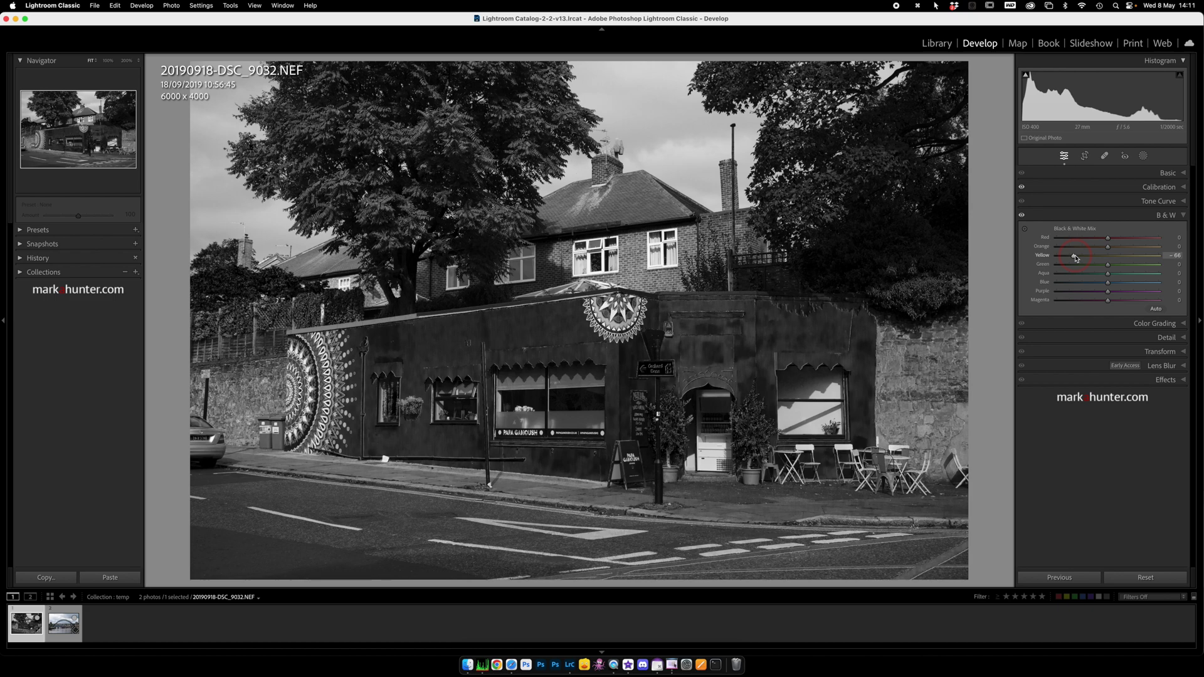
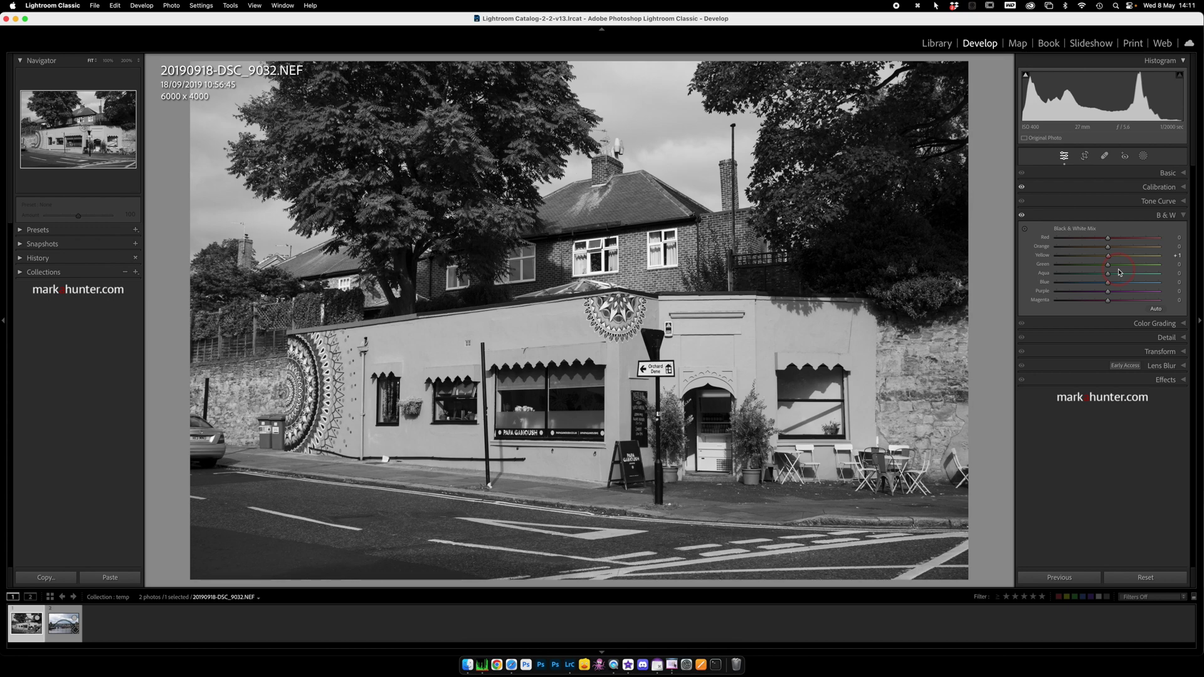
# Reset the saturation of the red, green and blue primaries in the Calibration settings
pyautogui.click(1184, 188)
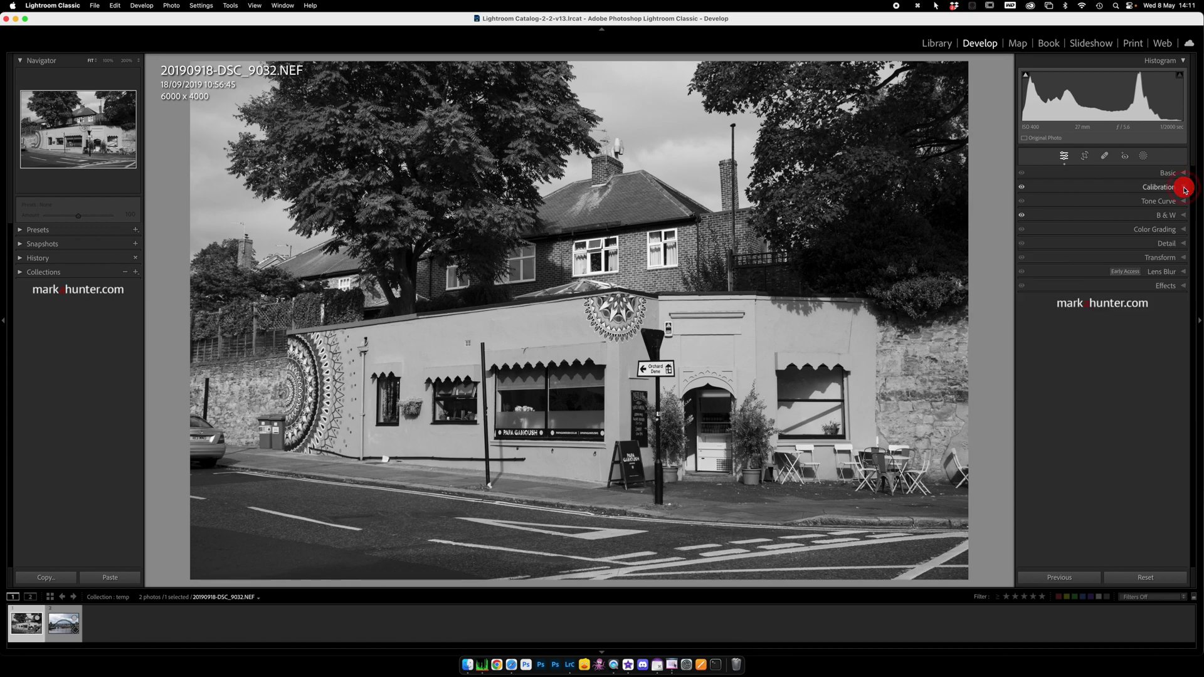
pyautogui.doubleClick(1038, 255)
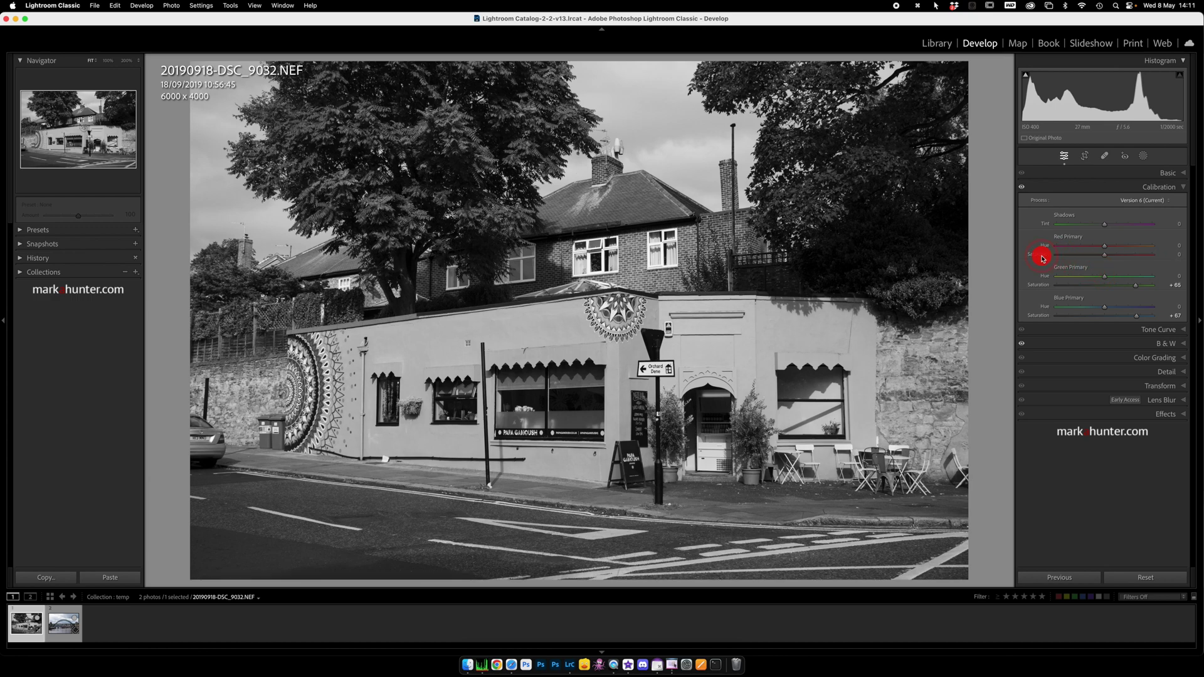
pyautogui.doubleClick(1038, 286)
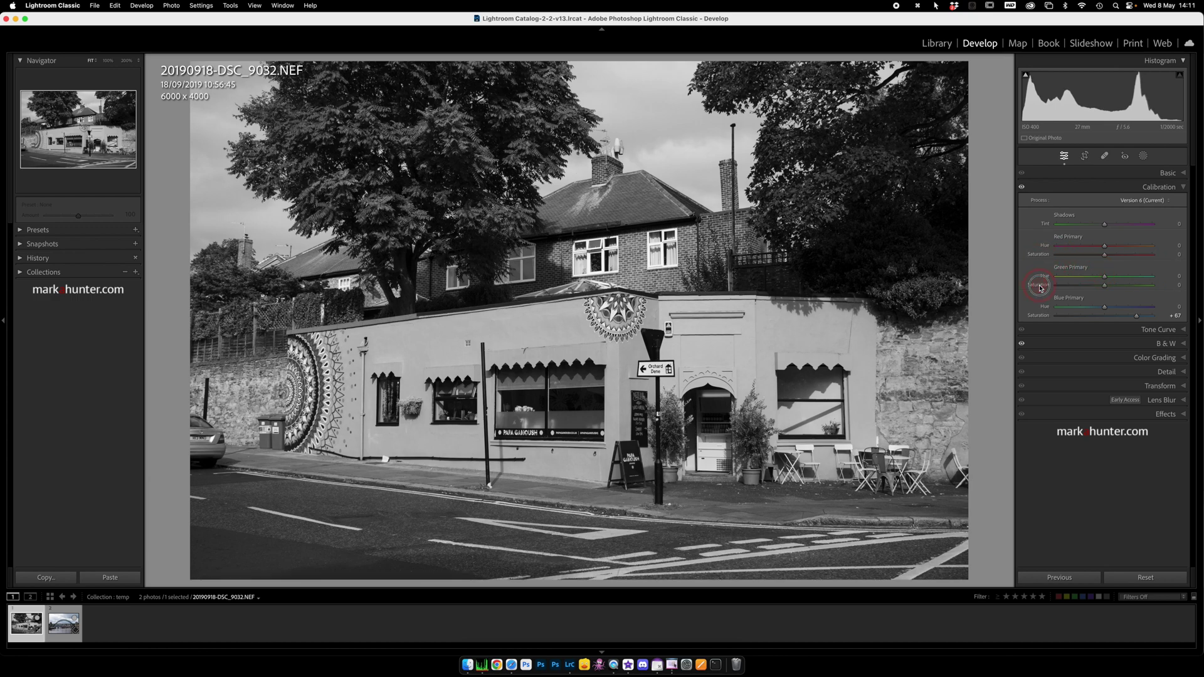
pyautogui.doubleClick(1039, 317)
pyautogui.click(1185, 187)
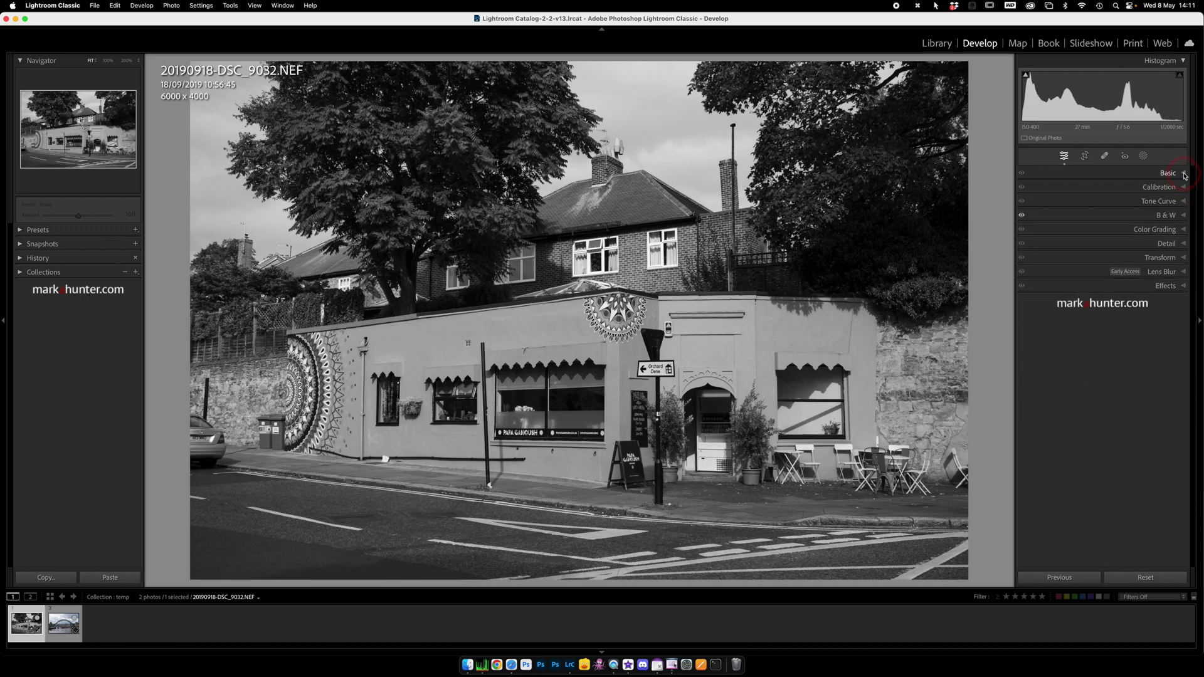
# Return the photo to colour, raise the overall Saturation to +100, and convert it back to B&W
pyautogui.click(1185, 176)
pyautogui.click(1146, 188)
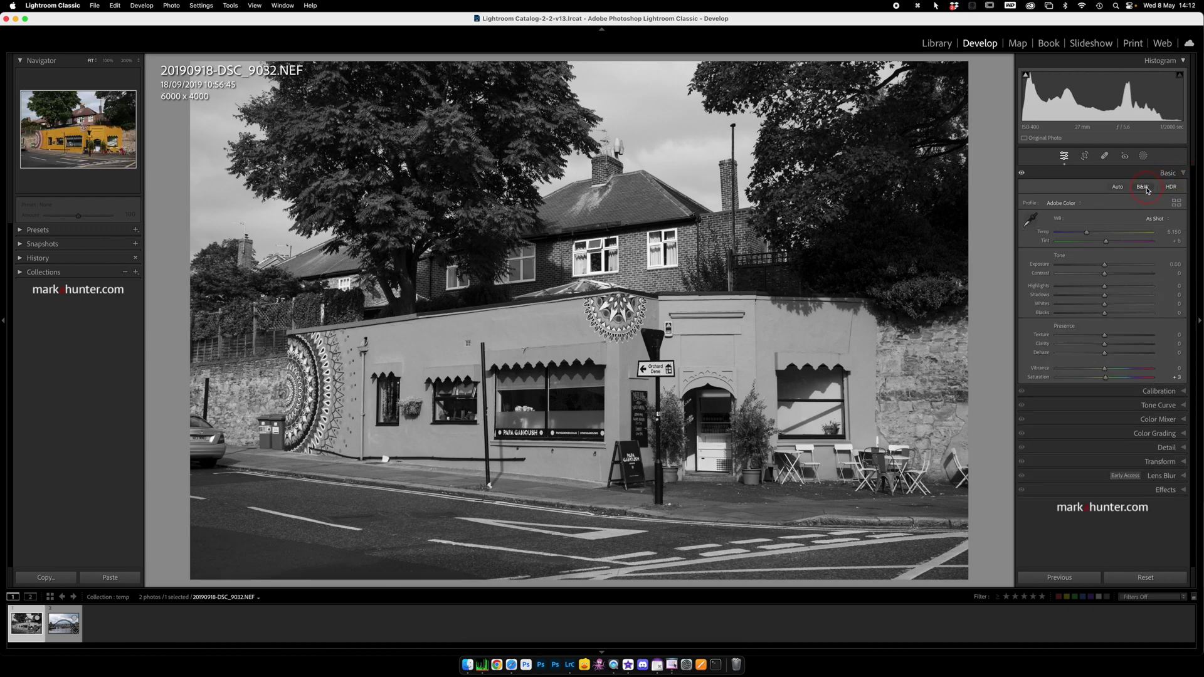
pyautogui.click(1106, 378)
pyautogui.moveTo(1106, 378); pyautogui.dragTo(1175, 376)
pyautogui.click(1145, 188)
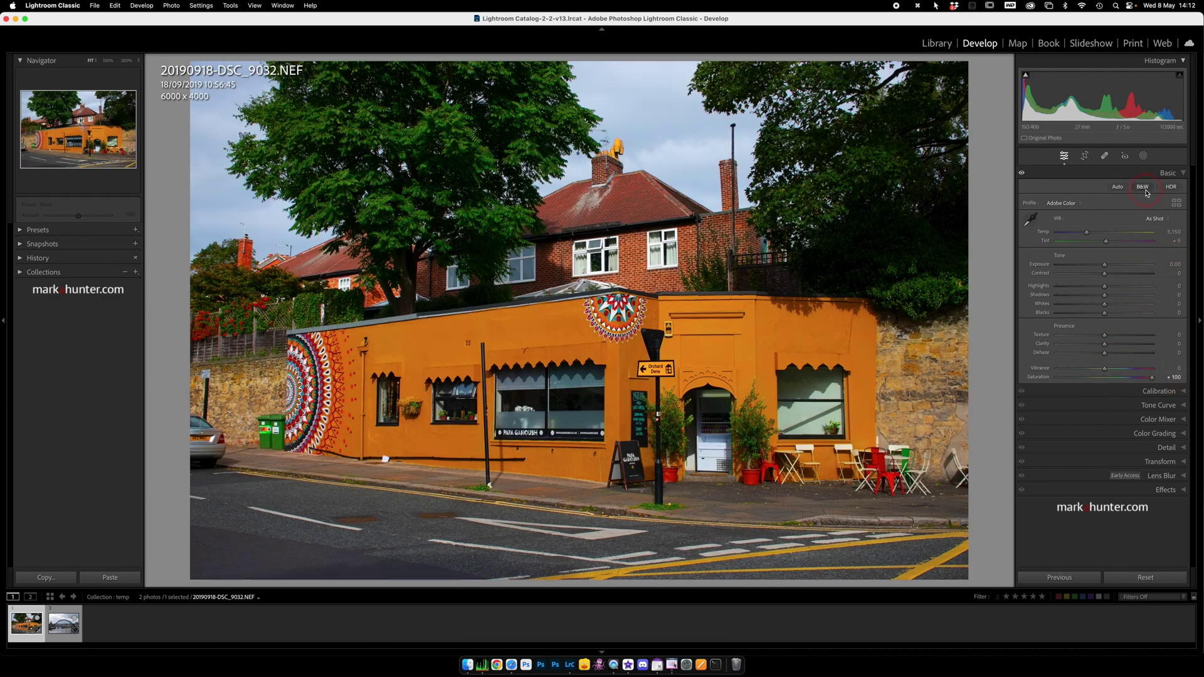
# Try the Yellow adjustment in the Black & White Mix on the oversaturated photo
pyautogui.click(1184, 384)
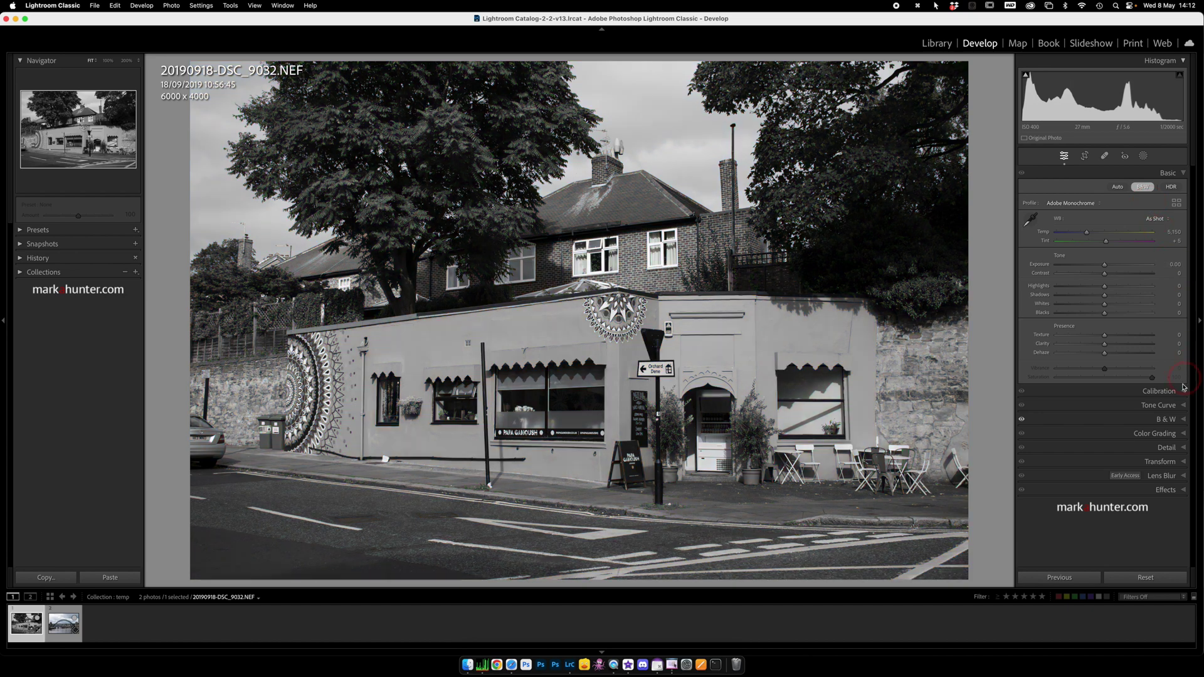
pyautogui.click(1175, 419)
pyautogui.click(1109, 257)
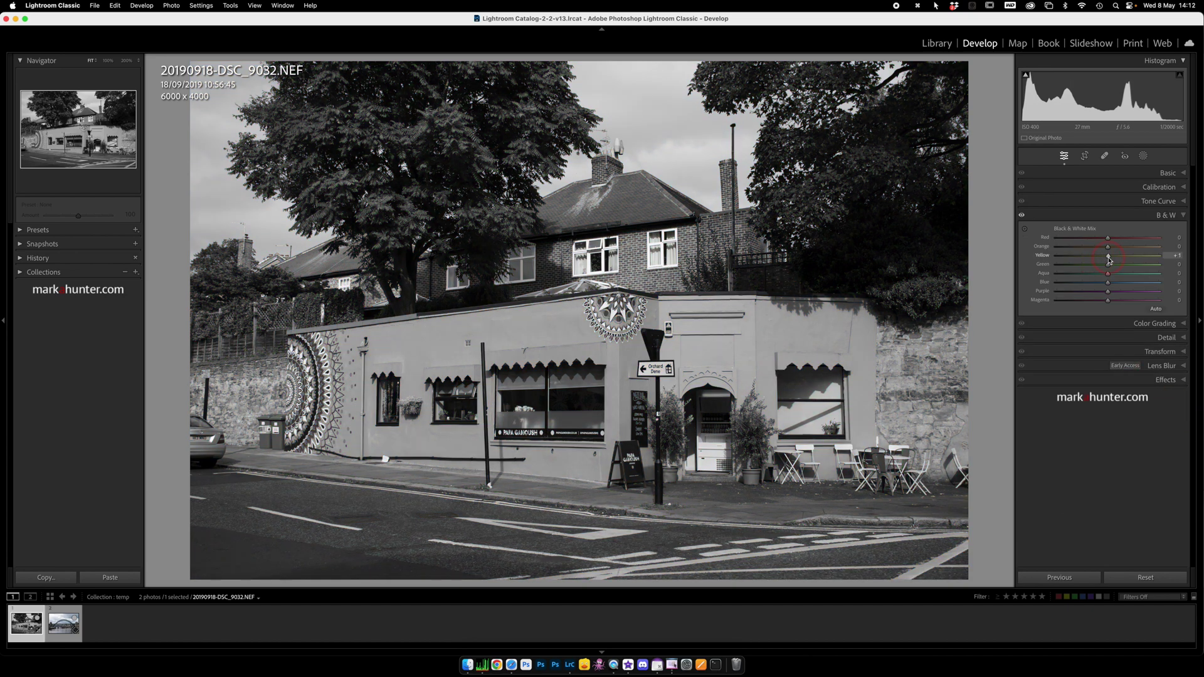
pyautogui.moveTo(1108, 257)
pyautogui.mouseDown()
pyautogui.moveTo(1023, 260)
pyautogui.moveTo(1197, 274)
pyautogui.moveTo(1108, 269)
pyautogui.mouseUp()
# Switch the photo from B&W back to colour and reset its overall Saturation
pyautogui.click(1183, 173)
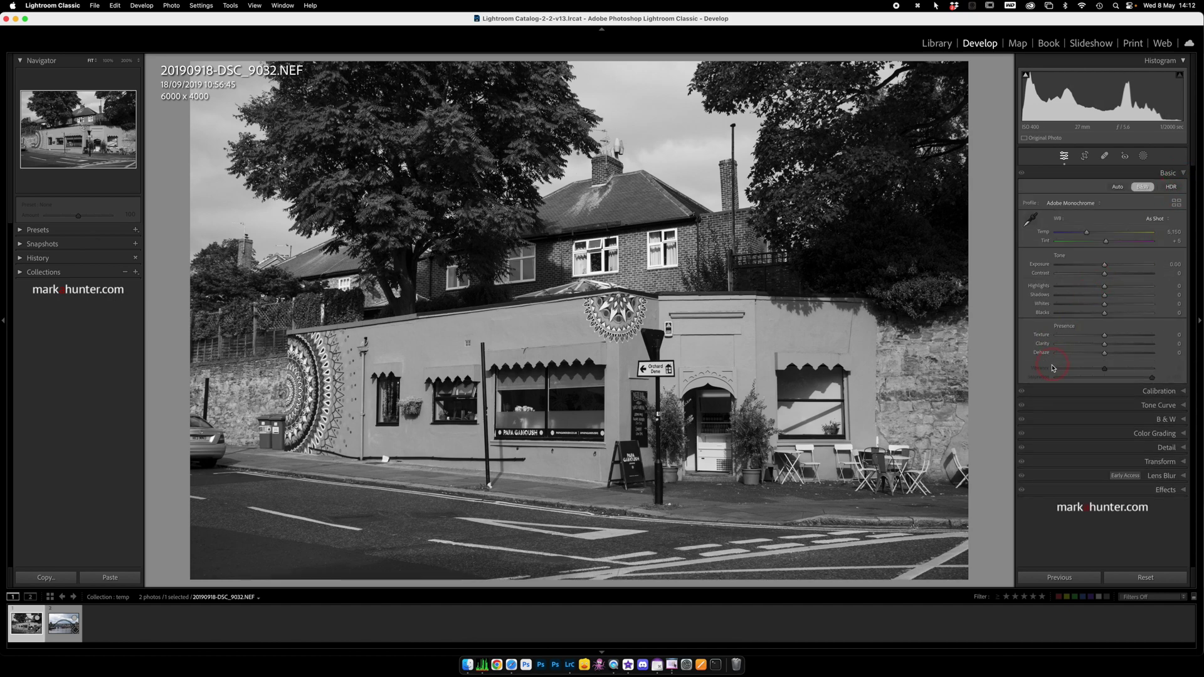
pyautogui.click(1144, 187)
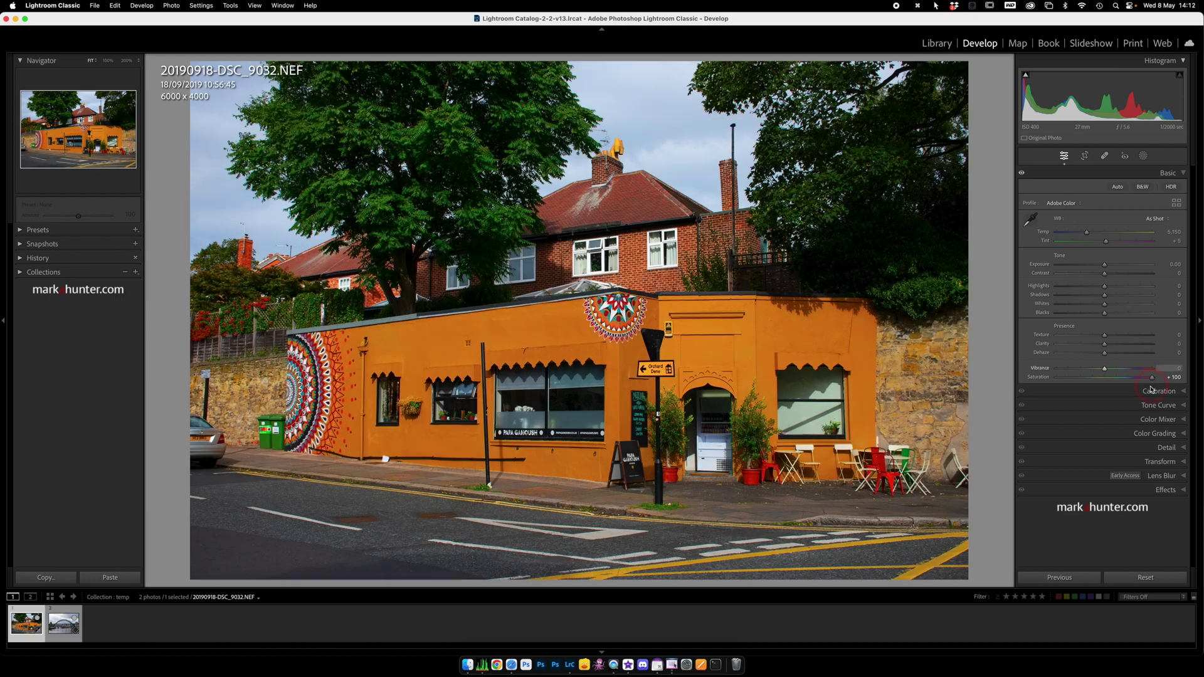
pyautogui.doubleClick(1040, 378)
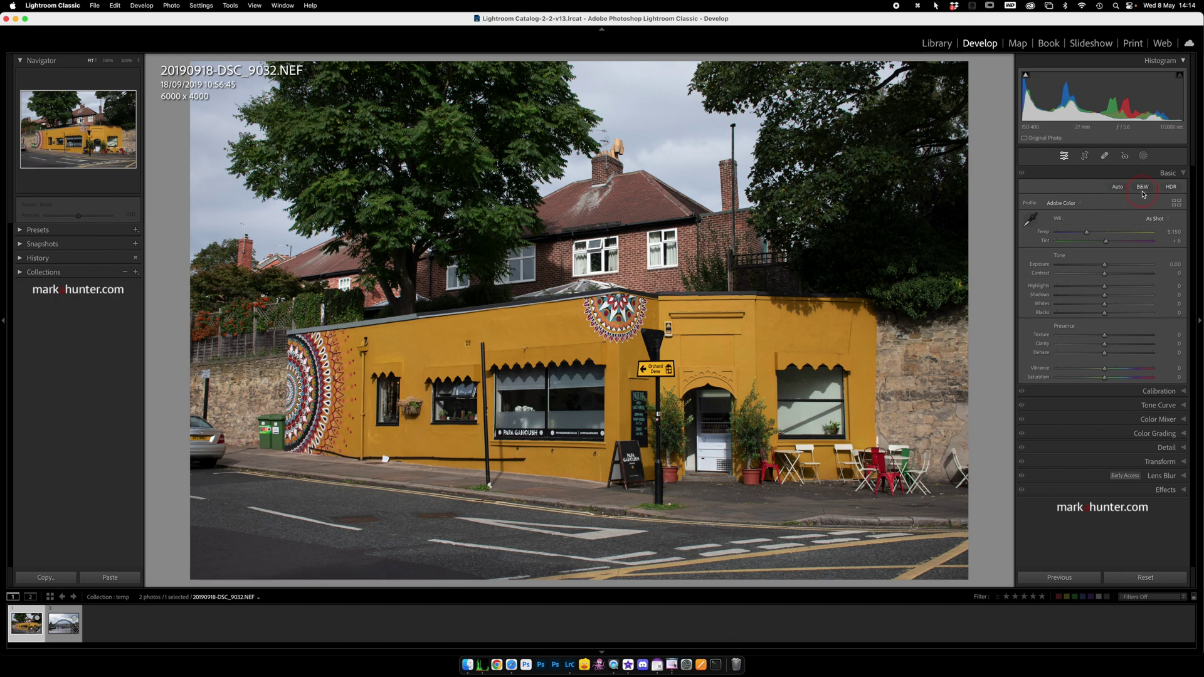
# Search the develop presets for "black"
pyautogui.click(19, 231)
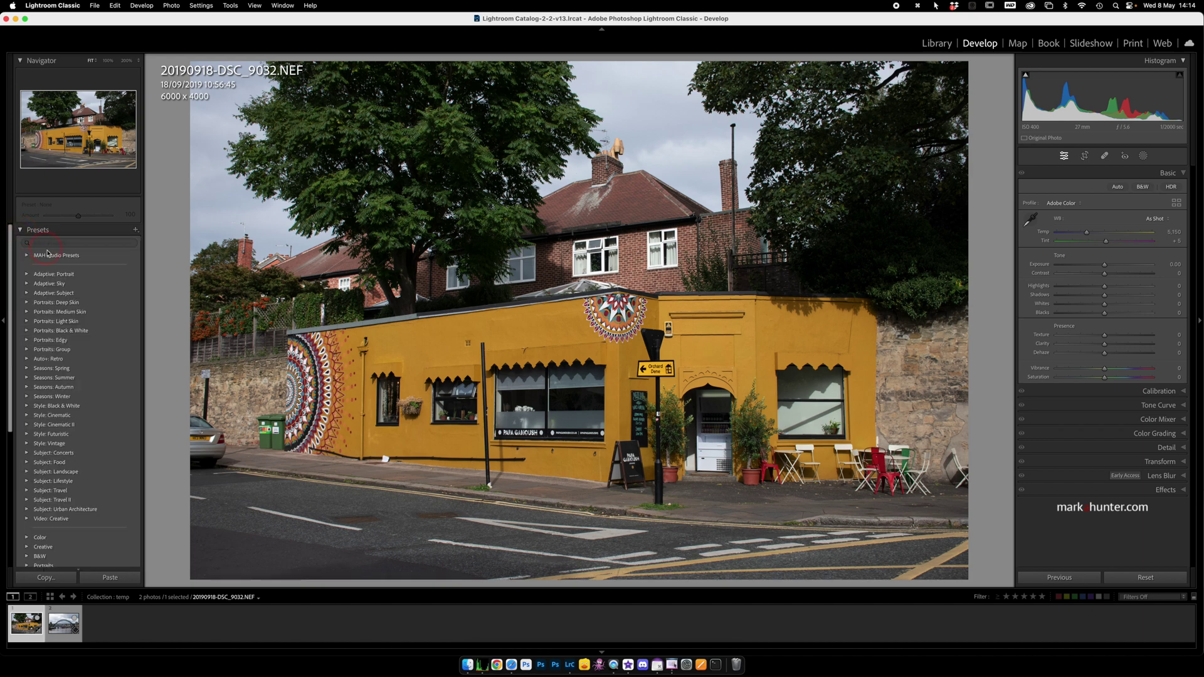
pyautogui.scroll(-5, 88, 320)
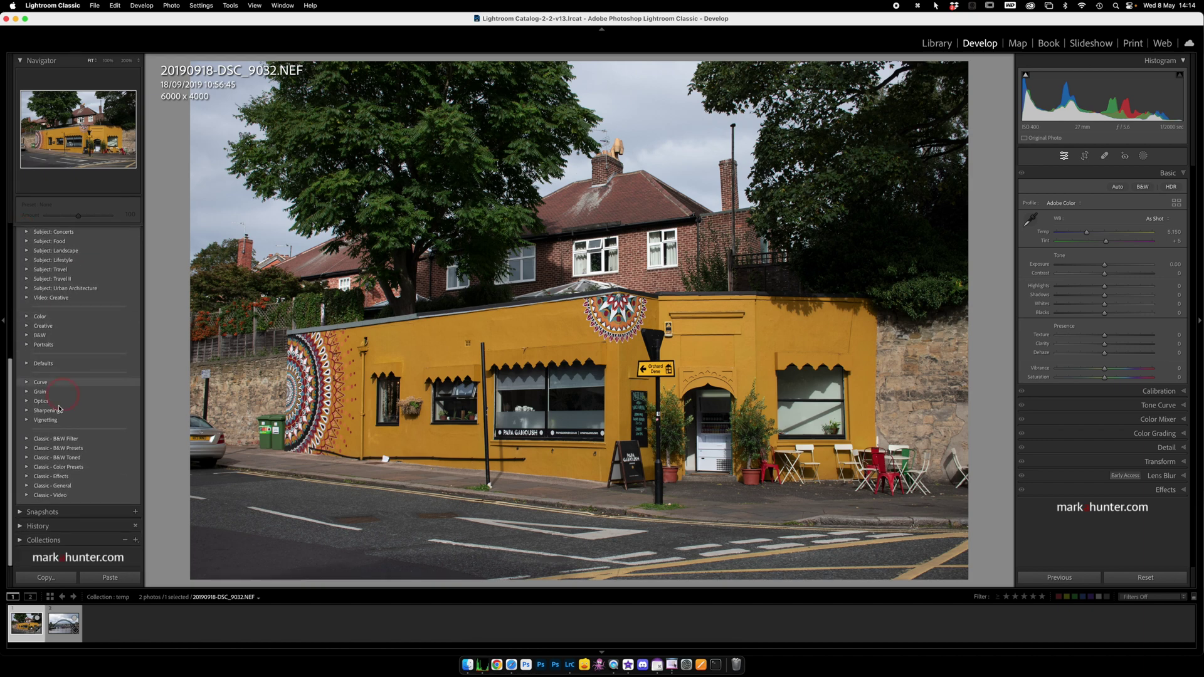
pyautogui.scroll(5, 56, 313)
pyautogui.click(82, 243)
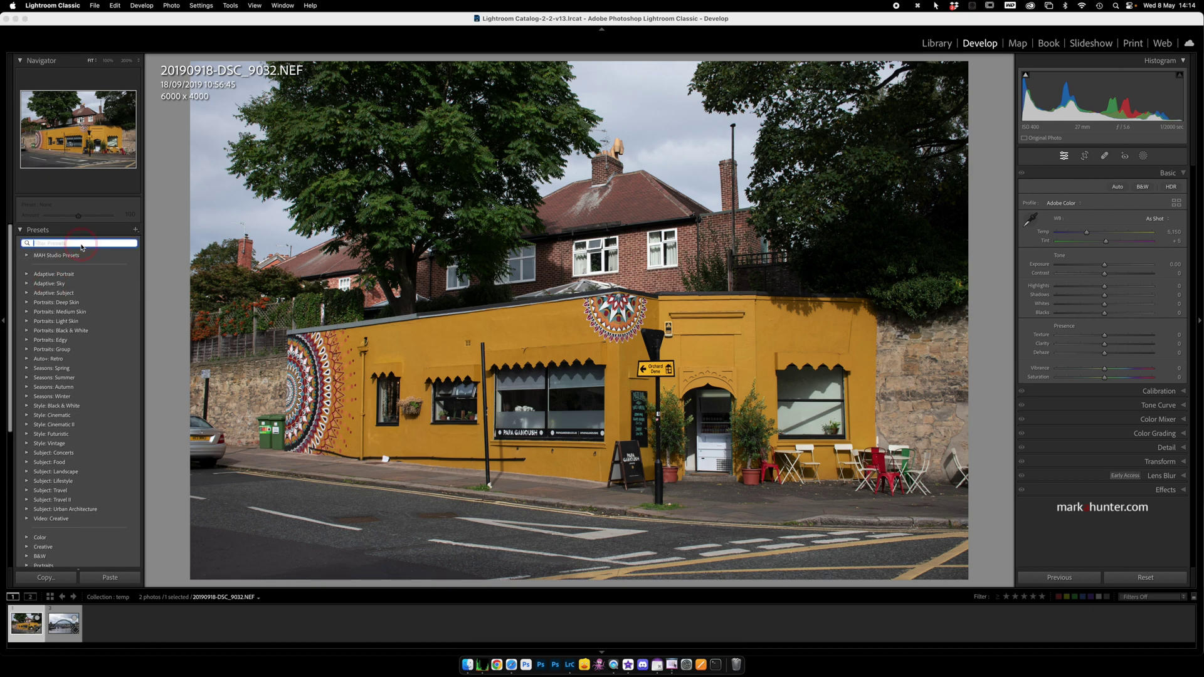
pyautogui.write('black')
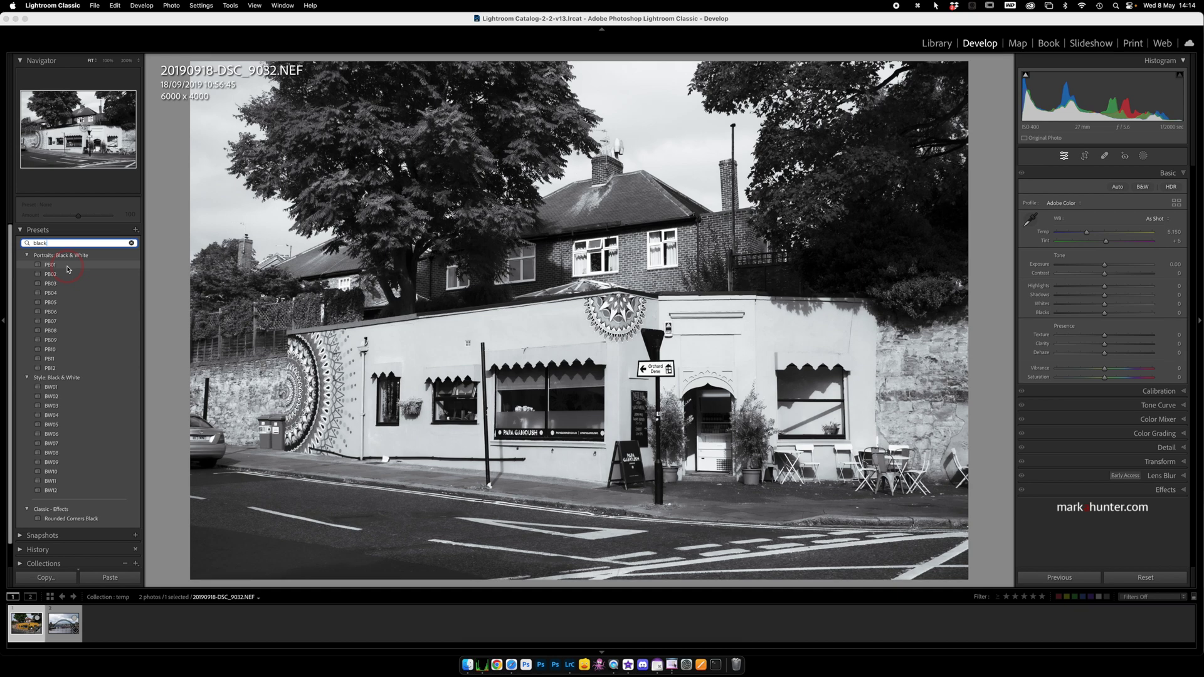
# Apply the Portraits: Black & White preset PB04 and reduce its Amount to 85
pyautogui.click(73, 297)
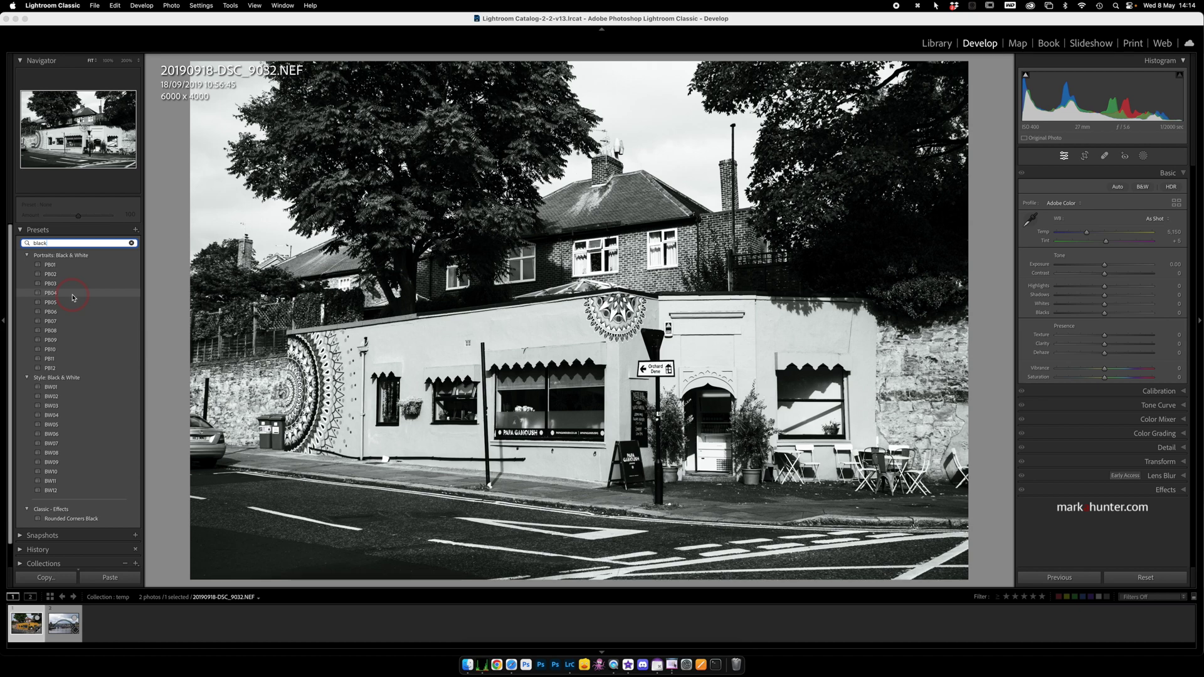
pyautogui.click(73, 294)
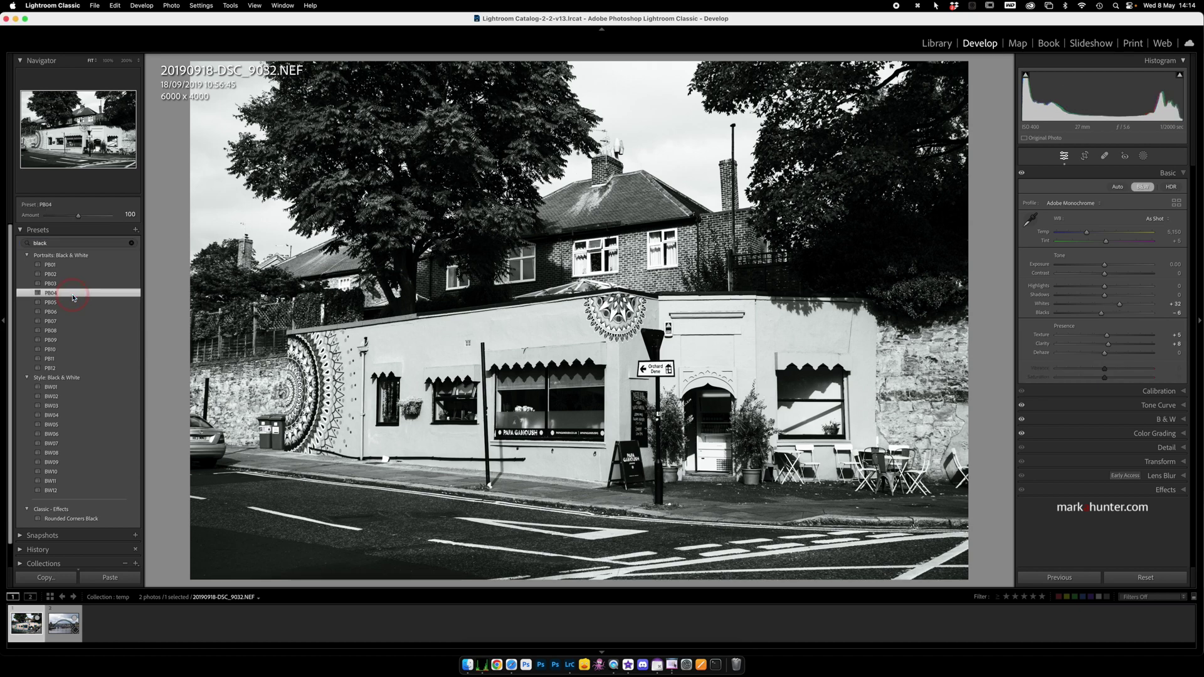
pyautogui.click(77, 218)
pyautogui.moveTo(79, 218)
pyautogui.mouseDown()
pyautogui.moveTo(62, 218)
pyautogui.moveTo(88, 217)
pyautogui.moveTo(75, 222)
pyautogui.mouseUp()
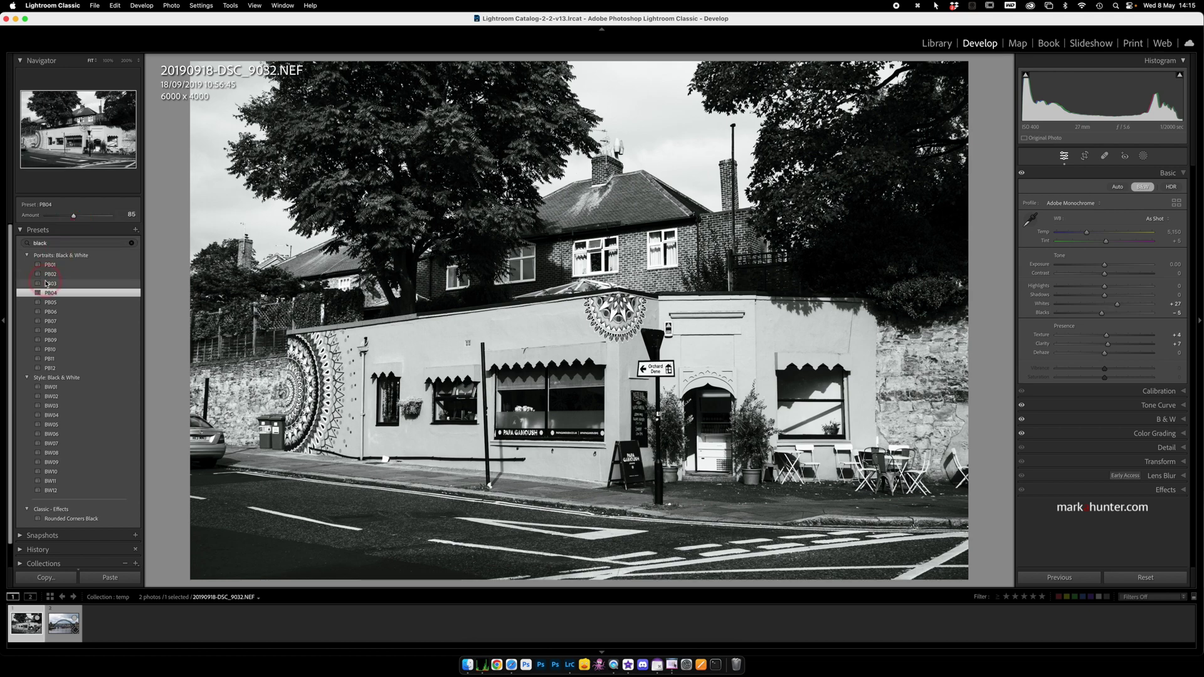
pyautogui.click(60, 294)
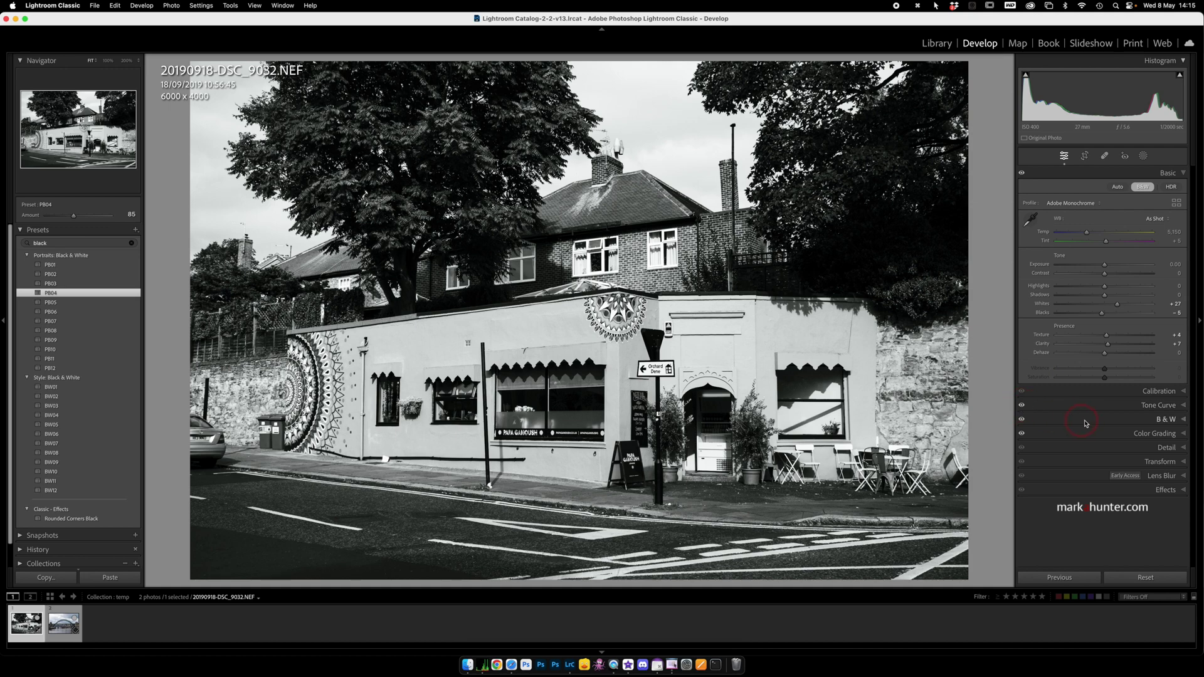
# Examine the Black & White Mix and Color Grading settings applied by the PB04 preset
pyautogui.click(1186, 420)
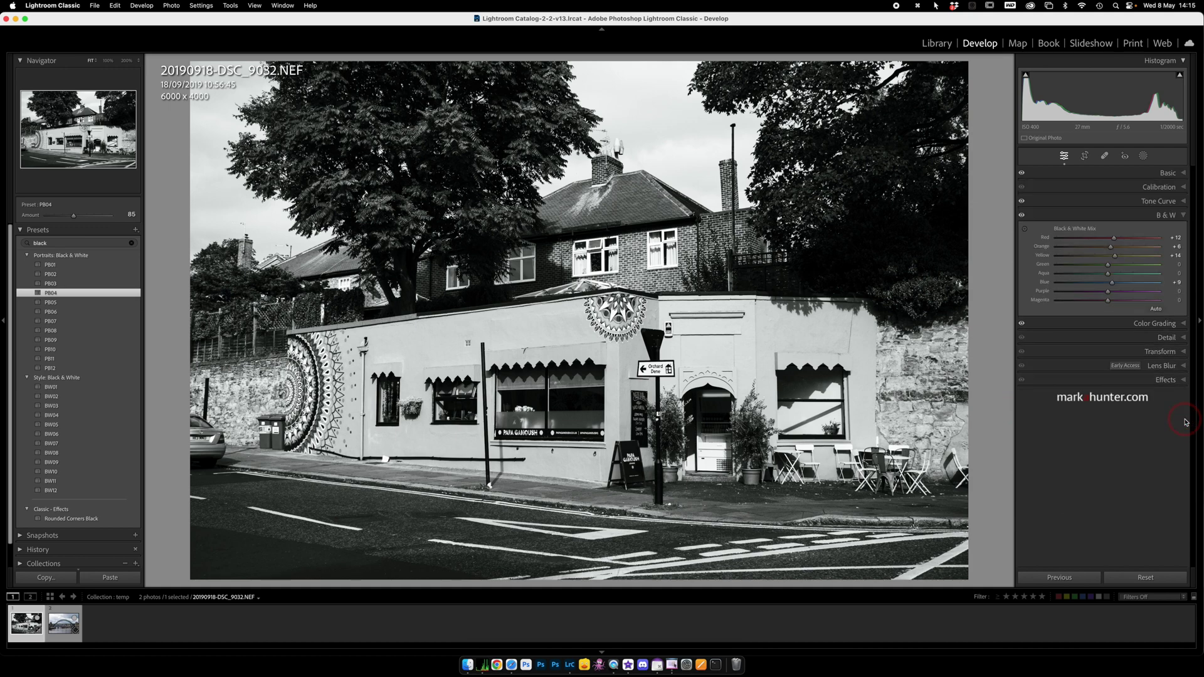
pyautogui.click(1185, 217)
pyautogui.click(1022, 230)
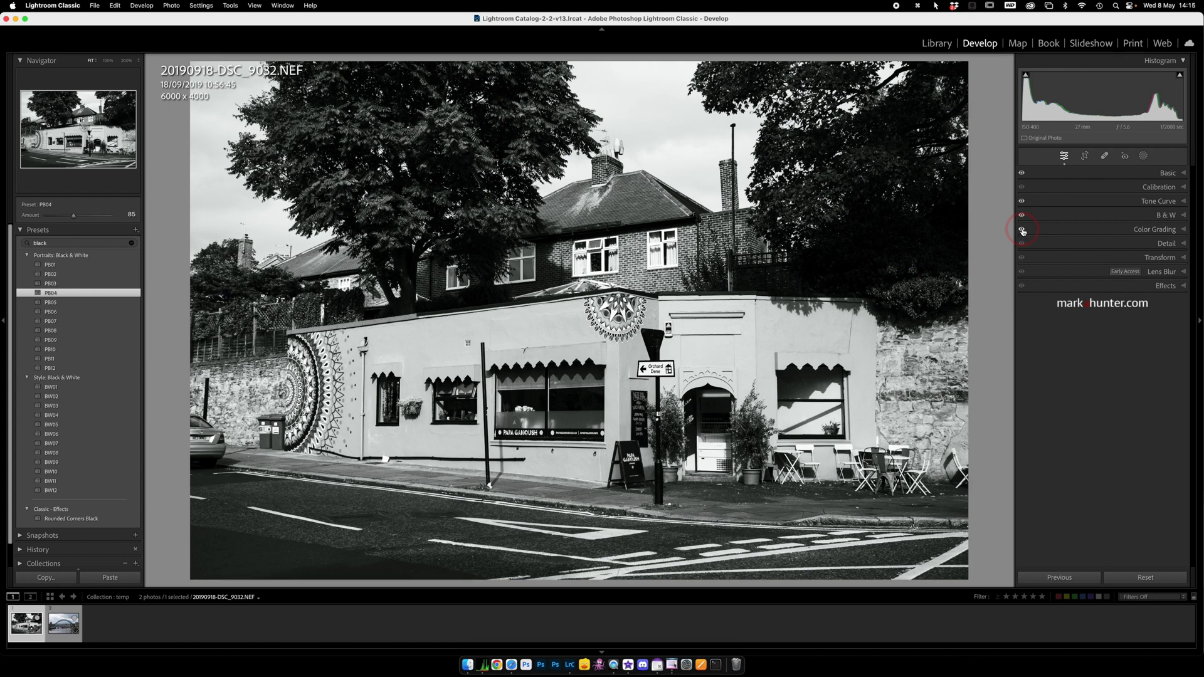
pyautogui.click(1184, 230)
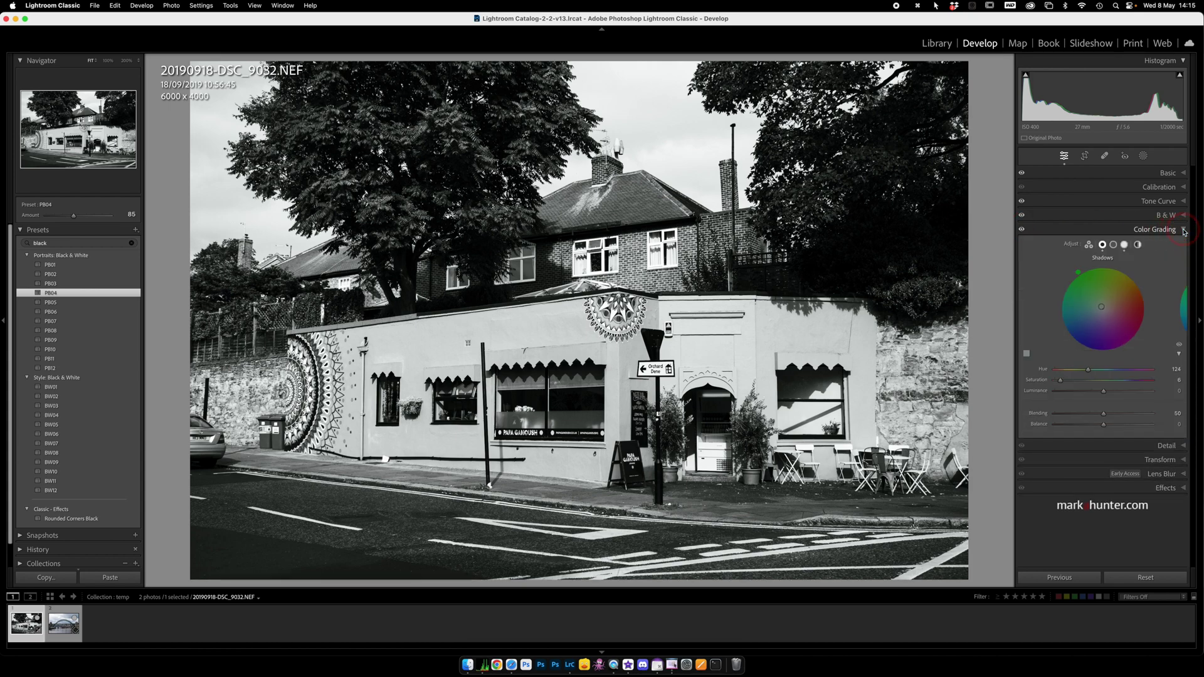
pyautogui.click(1184, 231)
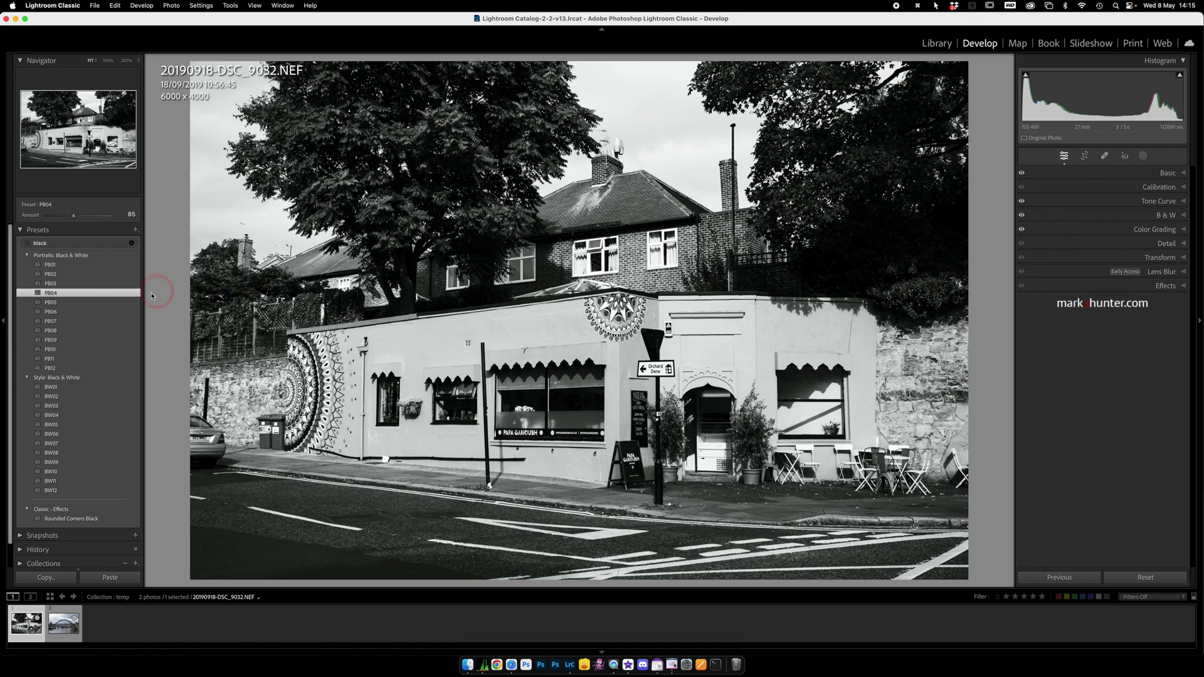
# Reset the photo's edits and apply the Style: Black & White preset BW08
pyautogui.click(1151, 577)
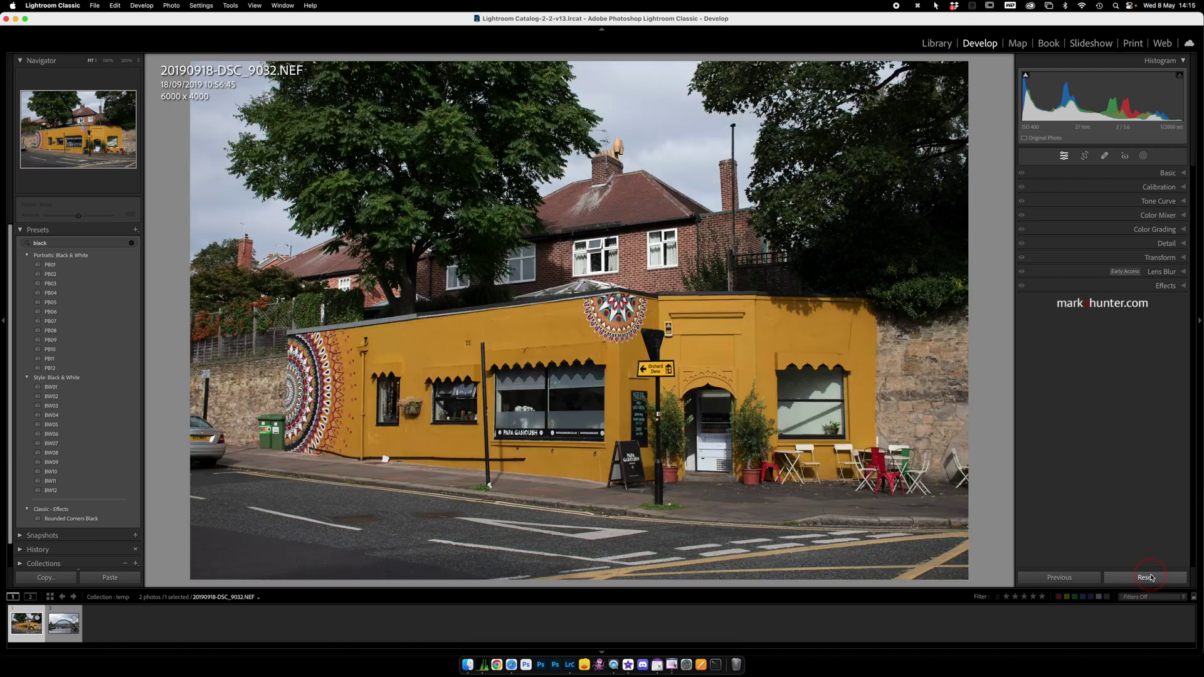
pyautogui.click(1184, 173)
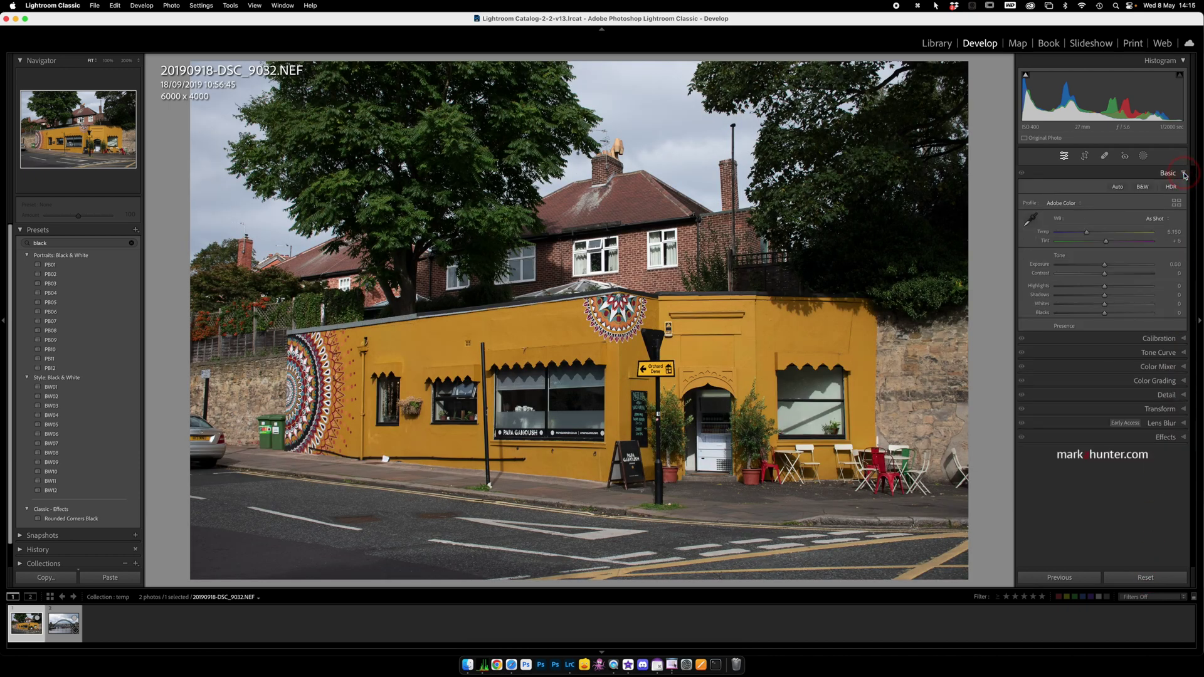
pyautogui.click(54, 453)
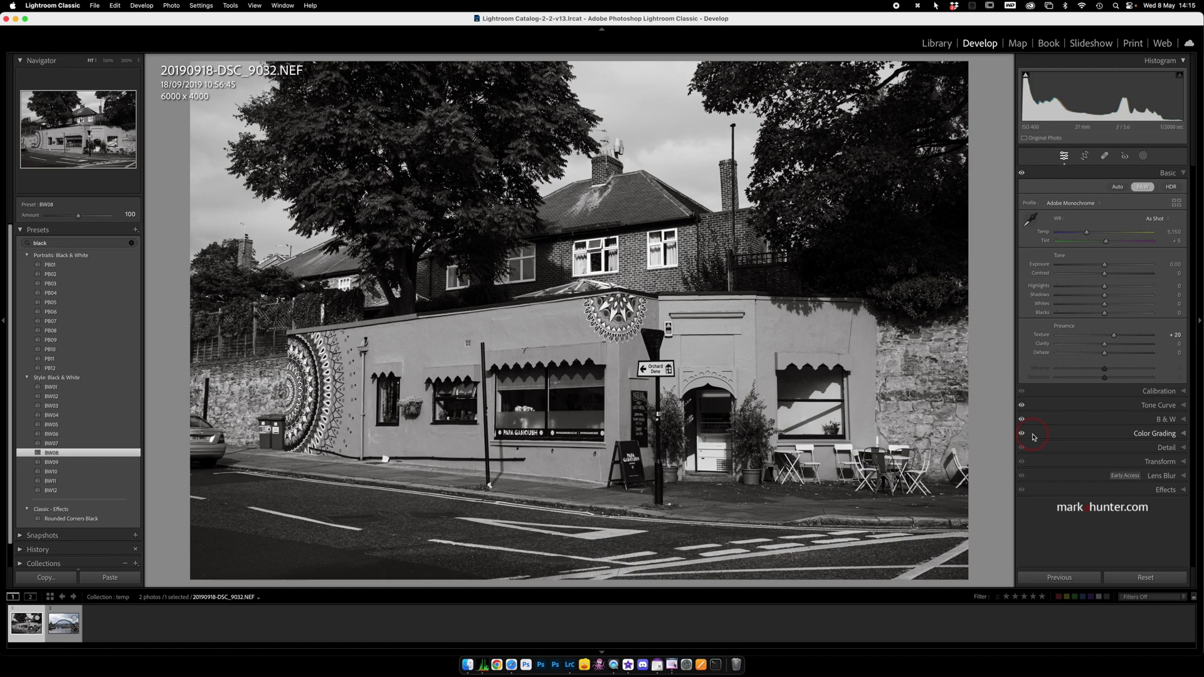
# Try the PB12 preset, check the effect of its Tone Curve, and reset the photo to its colour original
pyautogui.click(54, 369)
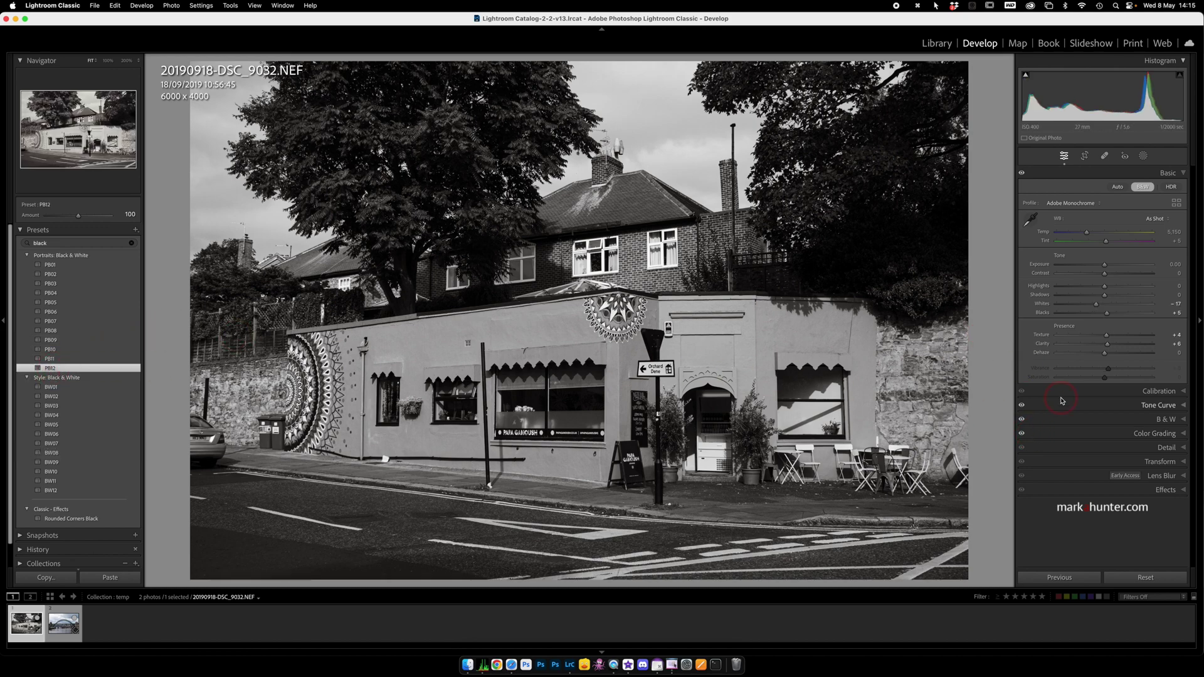
pyautogui.click(1022, 407)
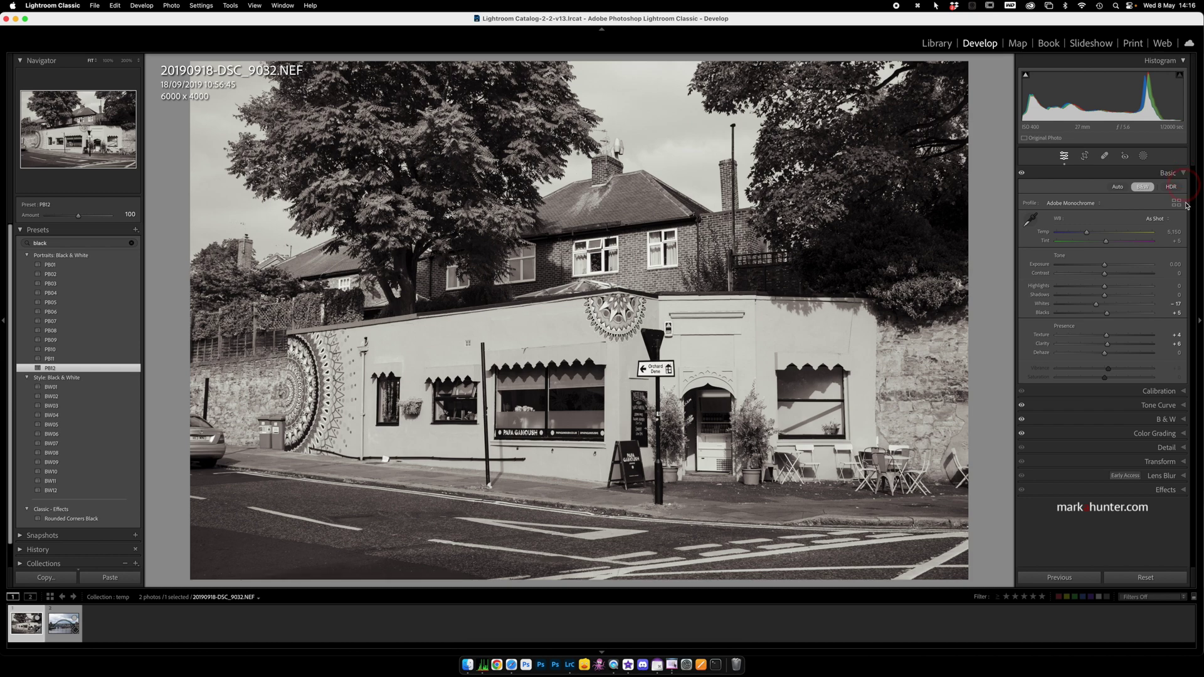
pyautogui.click(1145, 578)
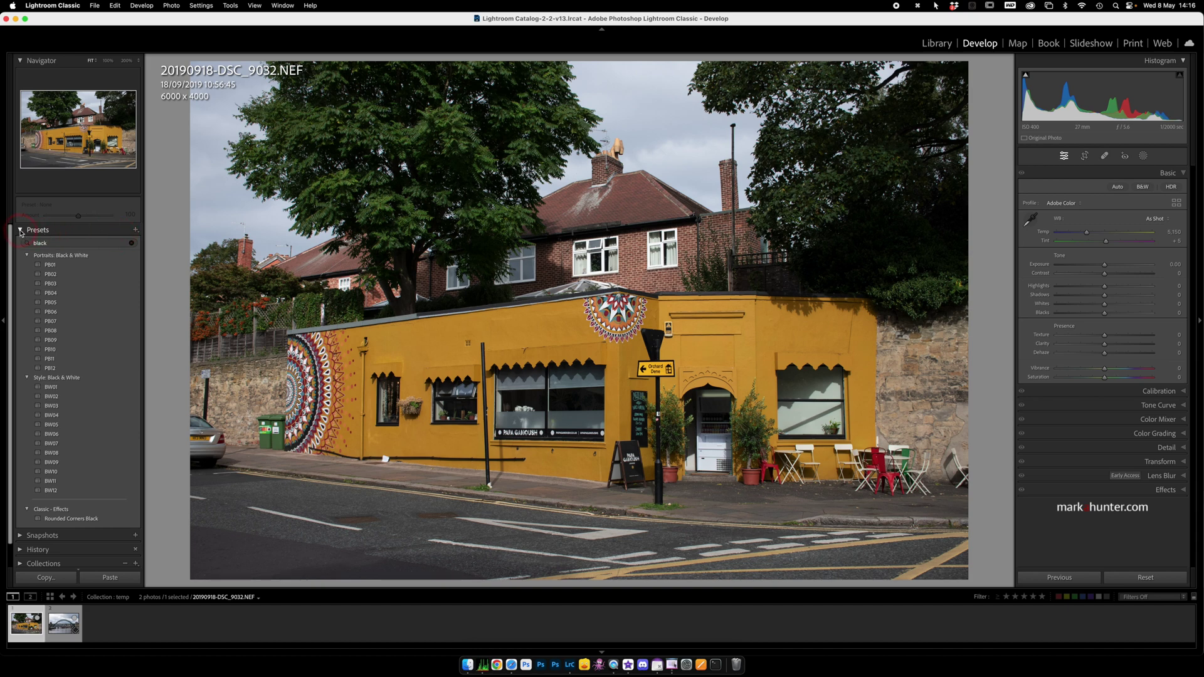
pyautogui.click(21, 230)
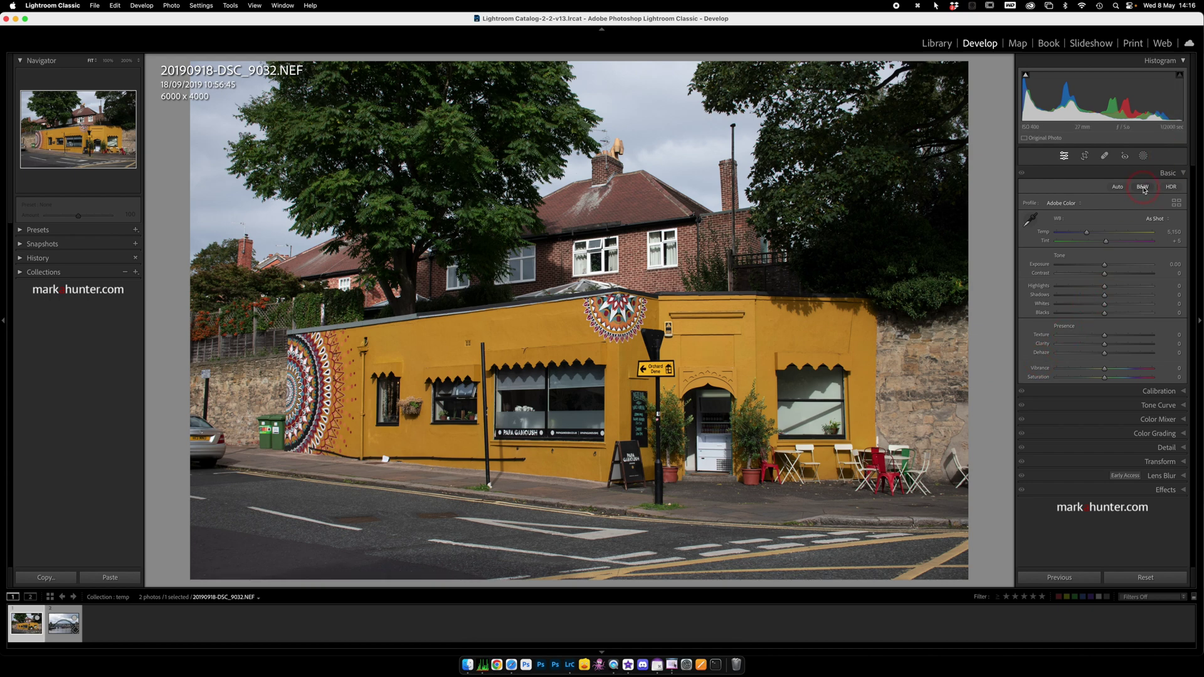
# Preview the B&W profiles in the Profile Browser and show the profiles as a Grid
pyautogui.click(1177, 204)
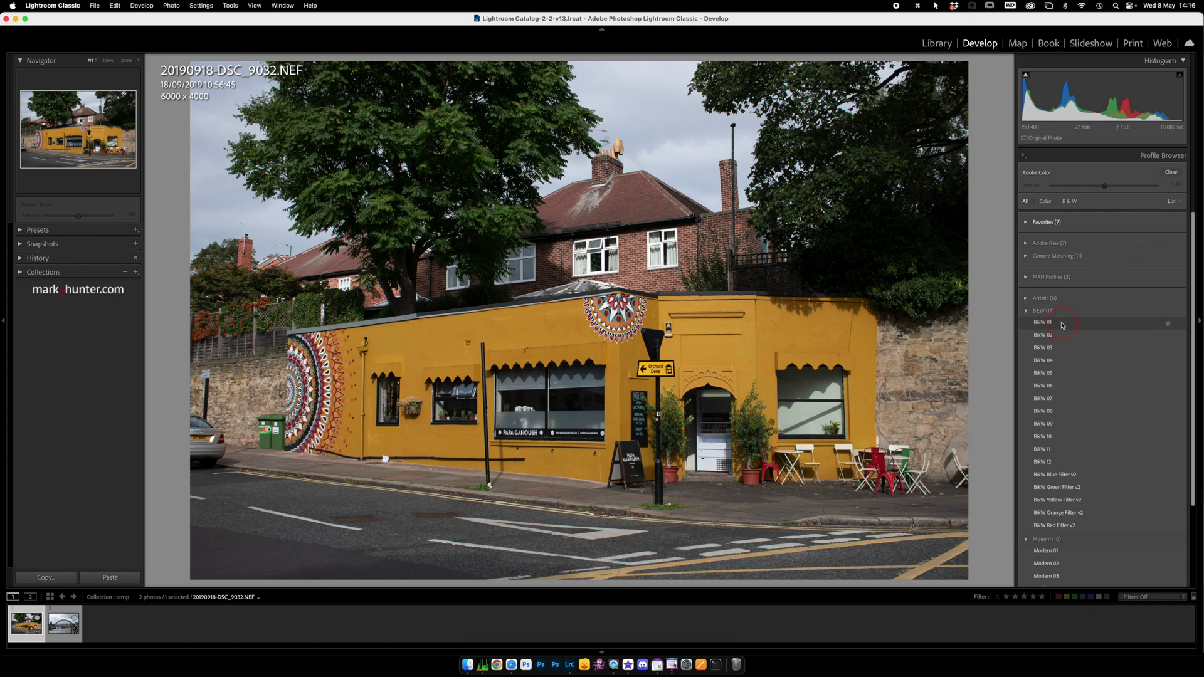
pyautogui.click(1055, 348)
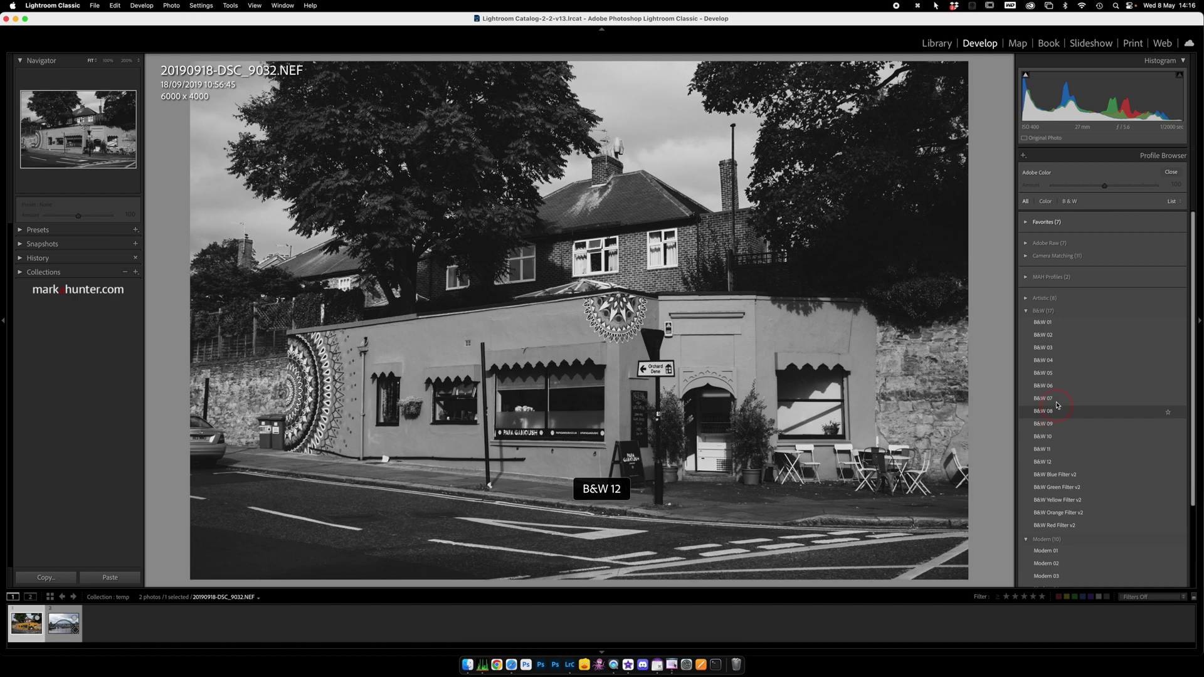
pyautogui.click(1172, 201)
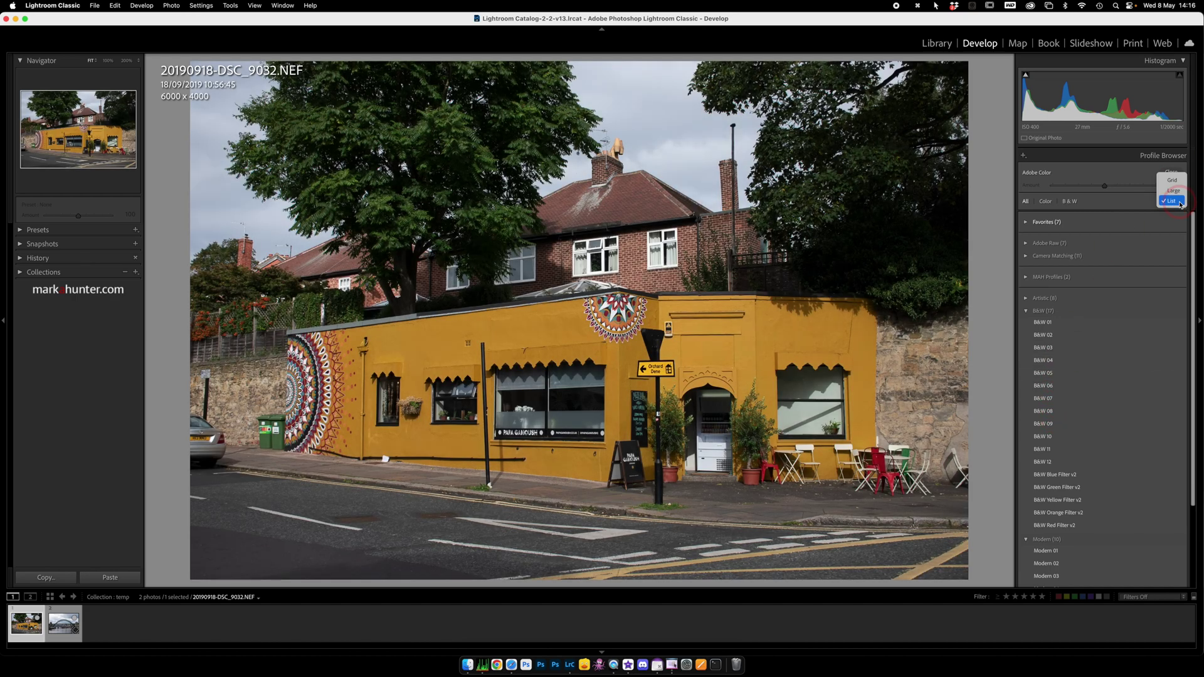
pyautogui.click(1174, 181)
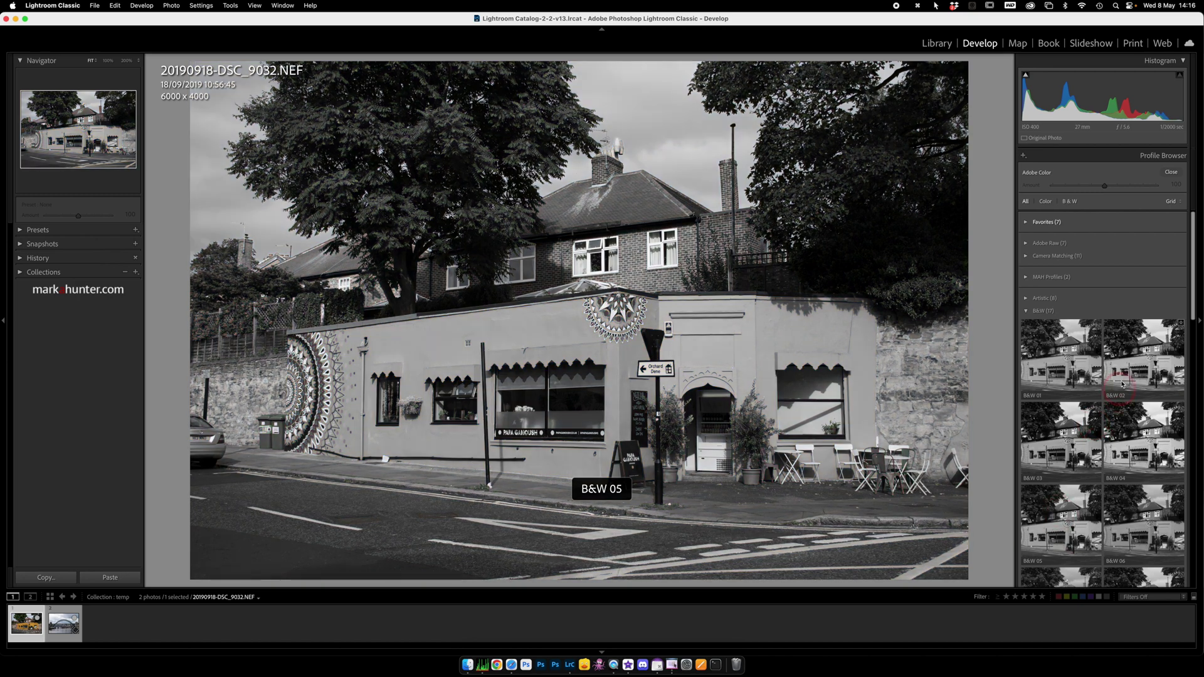
# Show the profiles as a List and preview the B&W profiles between B&W 03 and B&W 10 on the café photo
pyautogui.click(1173, 202)
pyautogui.click(1172, 224)
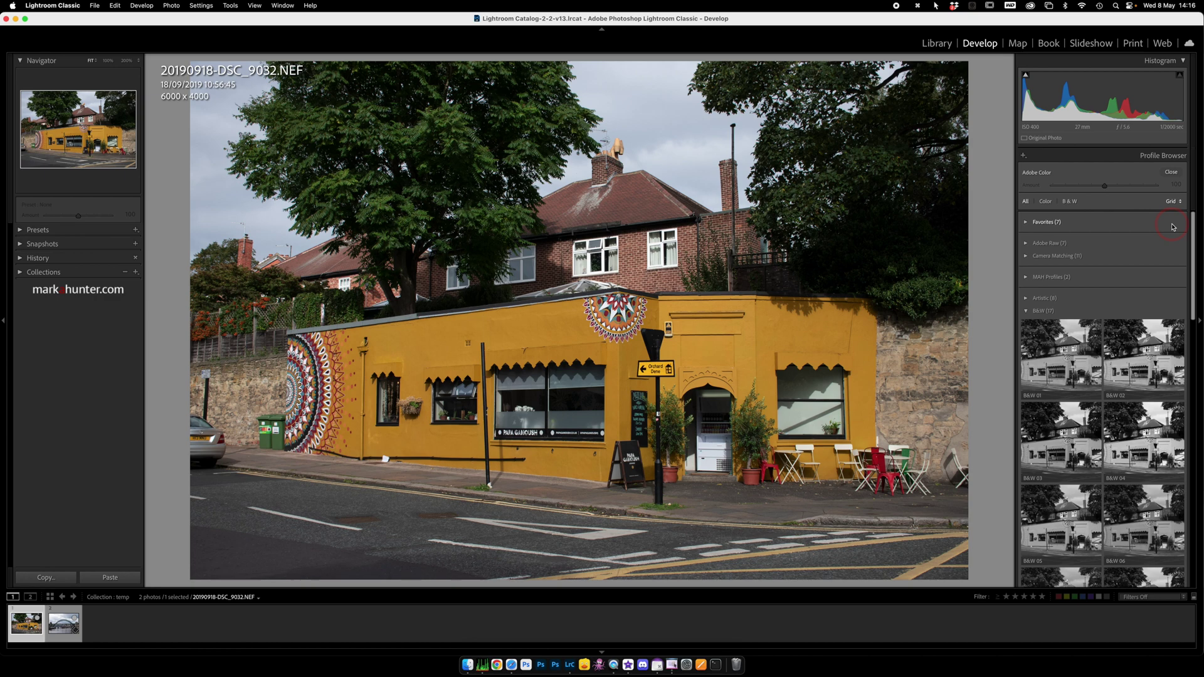
pyautogui.click(1057, 354)
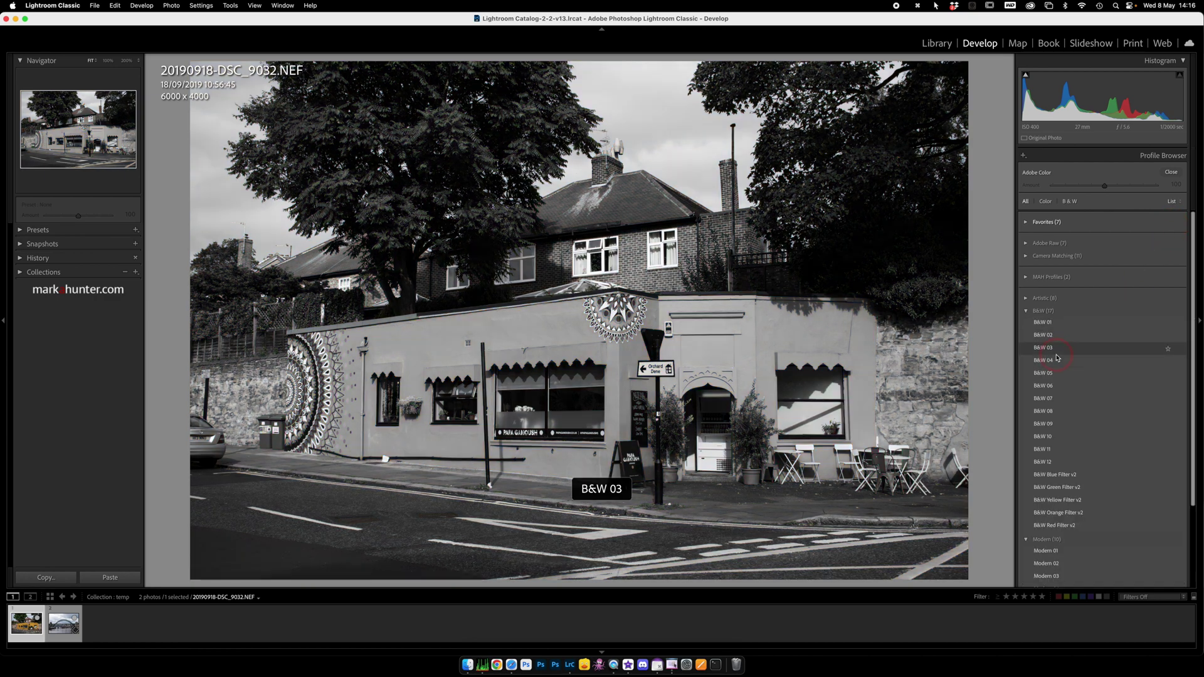
pyautogui.click(1058, 361)
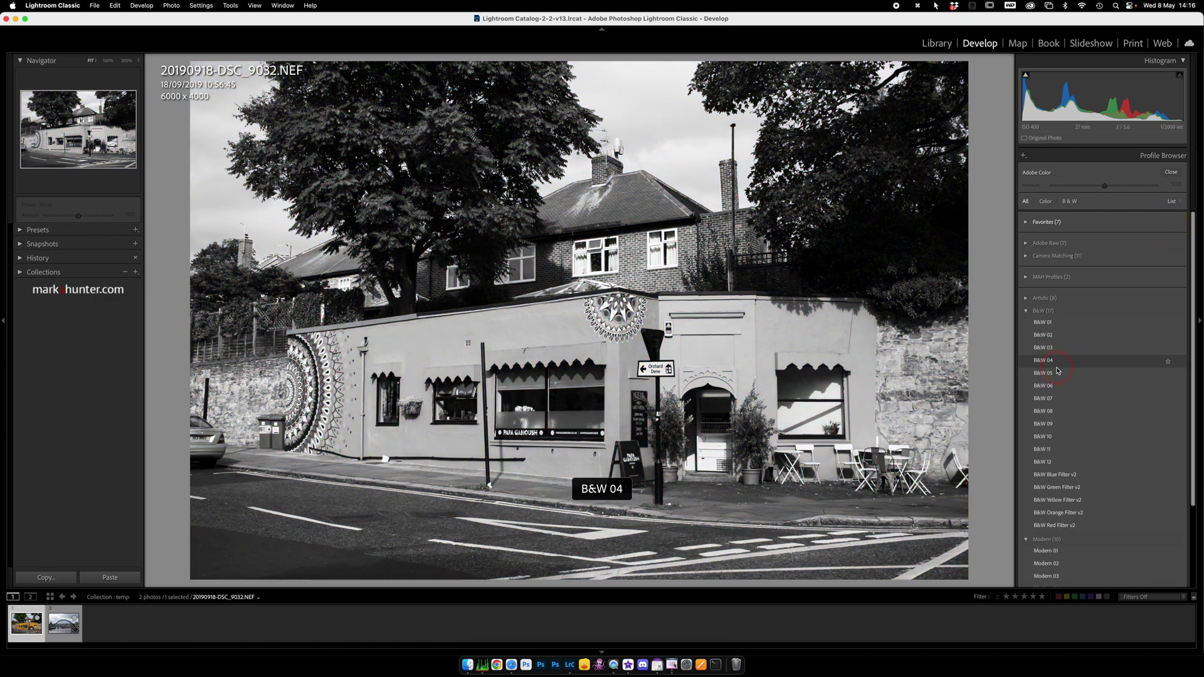
pyautogui.click(1058, 373)
pyautogui.click(1059, 385)
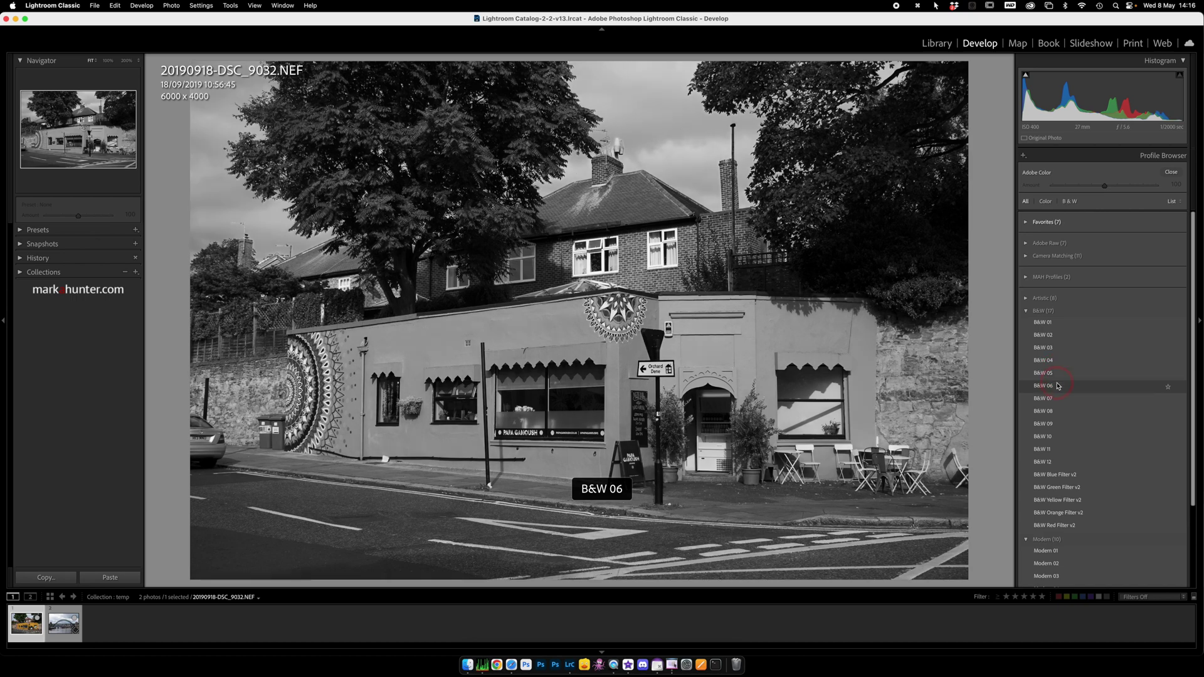
pyautogui.click(1058, 399)
pyautogui.click(1058, 442)
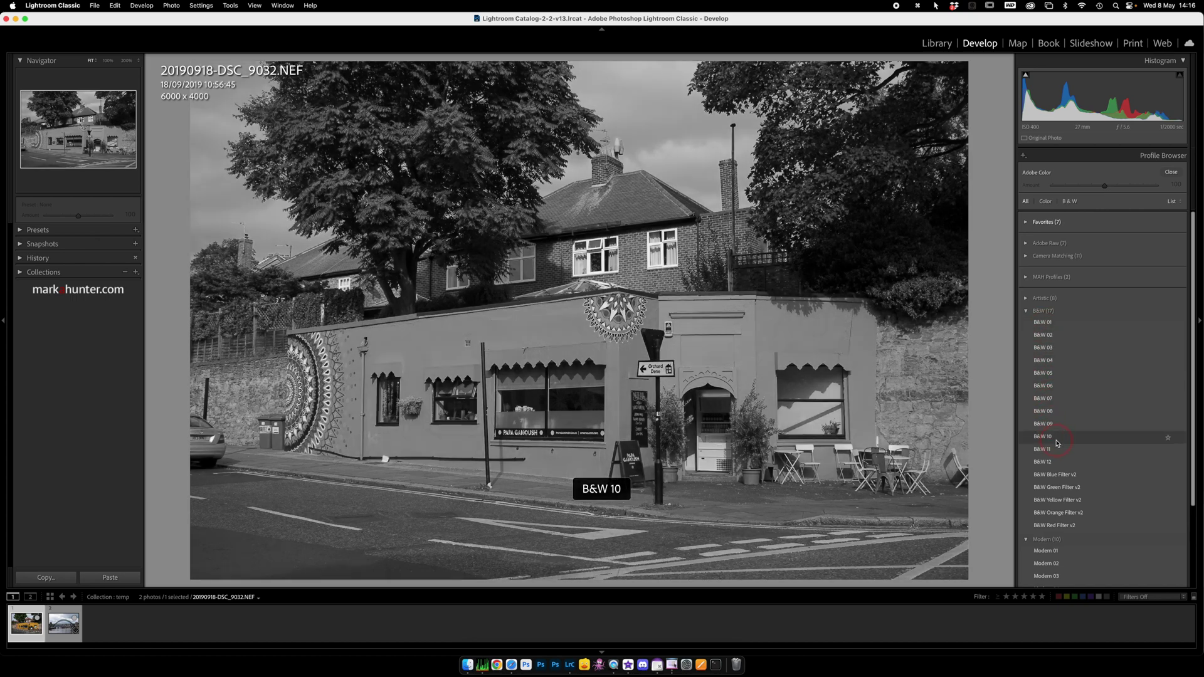
pyautogui.click(1058, 399)
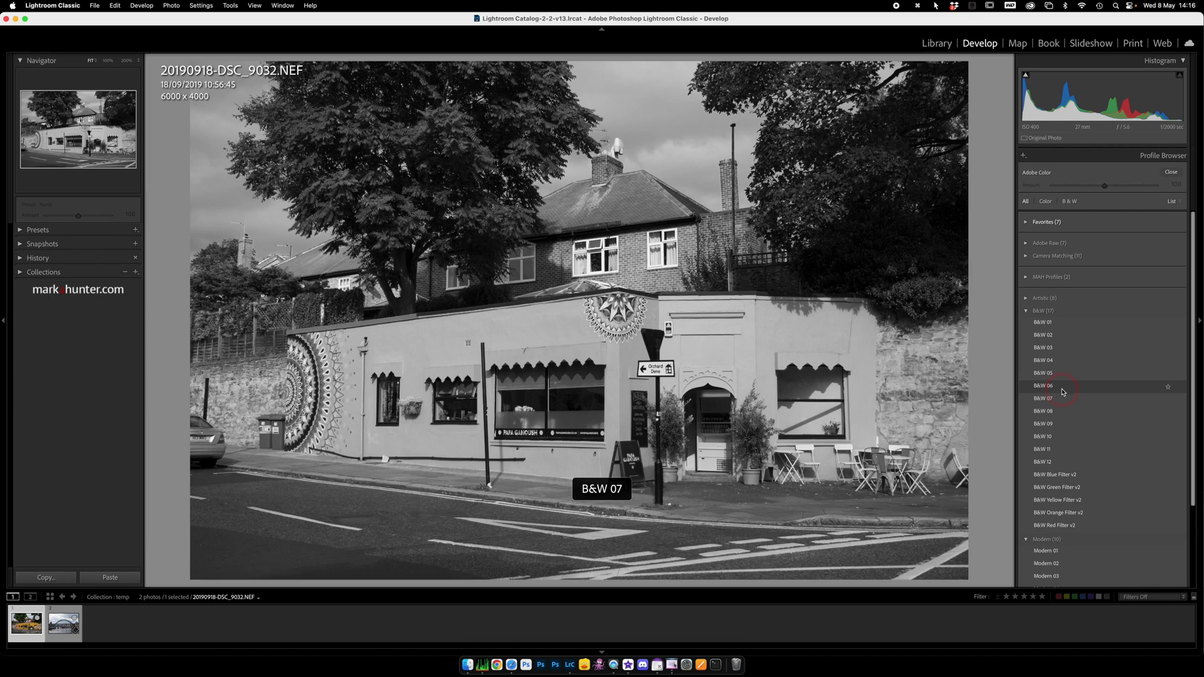
pyautogui.click(1063, 387)
pyautogui.click(1060, 360)
# Apply the B&W 02 profile at an amount of about 145, close the Profile Browser and return the photo to colour
pyautogui.click(1065, 336)
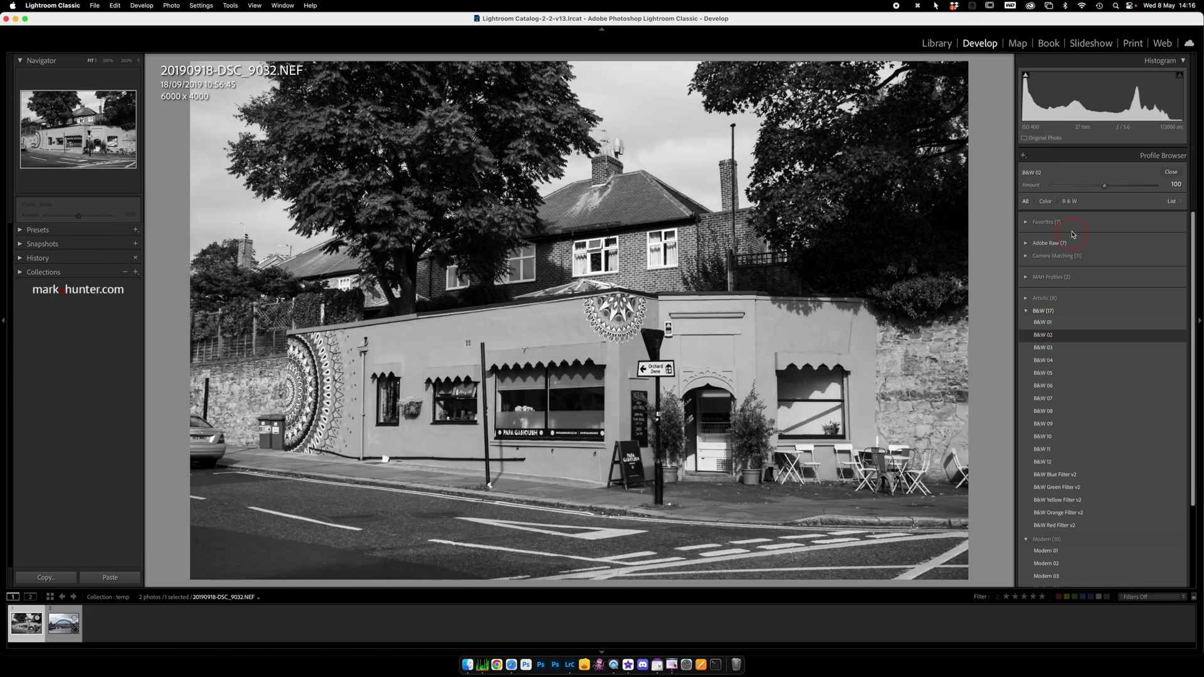
pyautogui.moveTo(1107, 191)
pyautogui.mouseDown()
pyautogui.moveTo(1077, 186)
pyautogui.moveTo(1128, 187)
pyautogui.mouseUp()
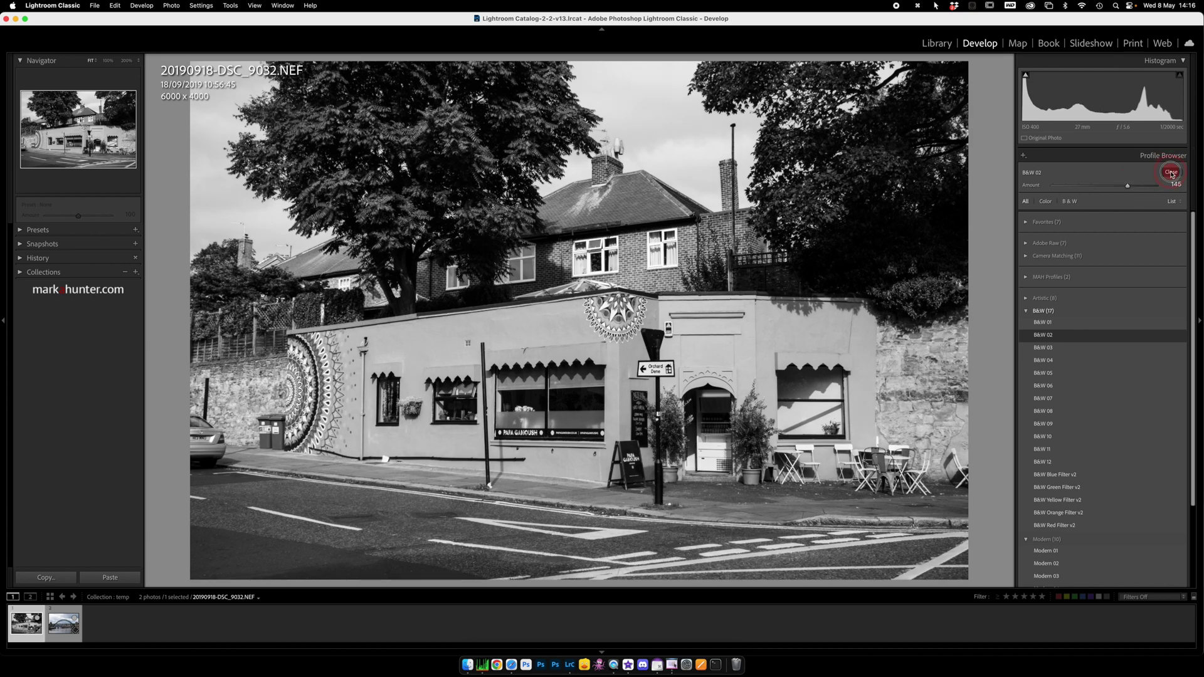
pyautogui.click(1171, 174)
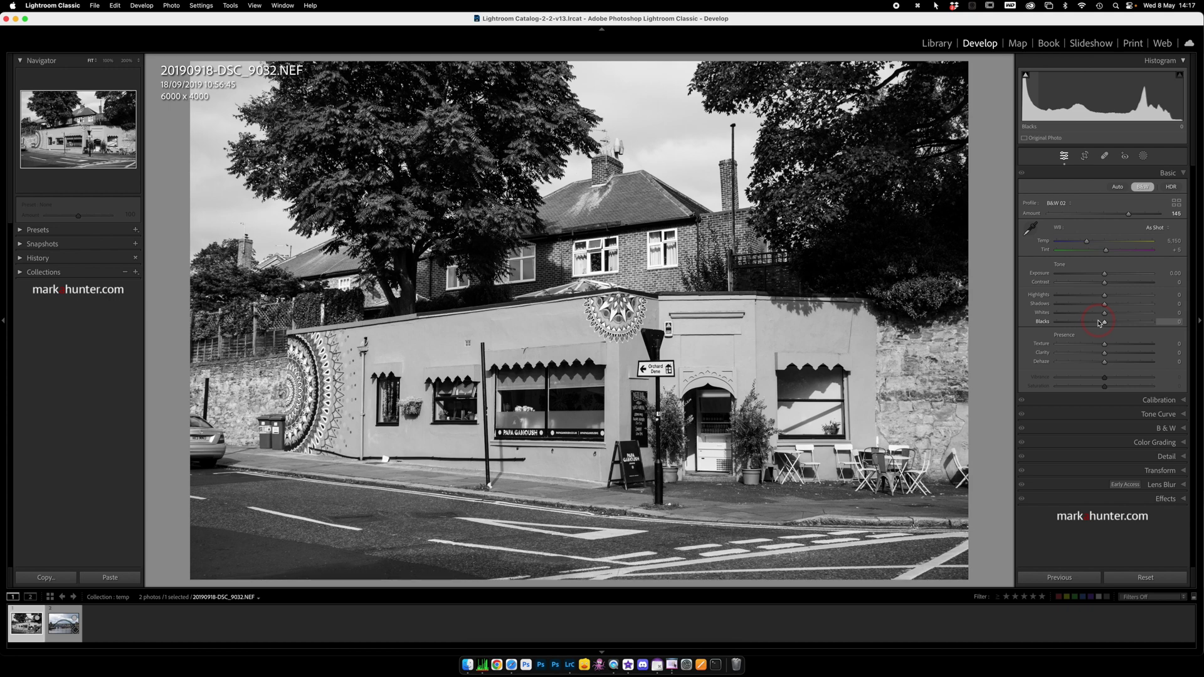
pyautogui.click(1143, 187)
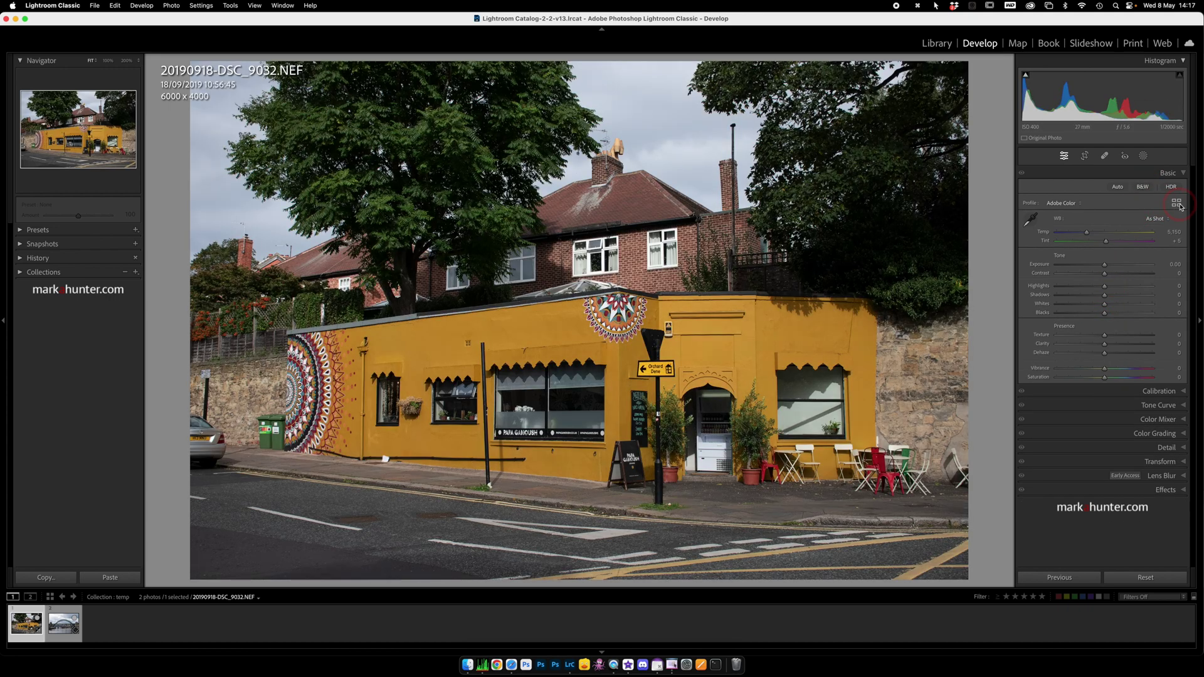
# Switch to the bridge photo DSC_0239.NEF and apply the Auto tone adjustments
pyautogui.click(1113, 380)
pyautogui.press('Right')
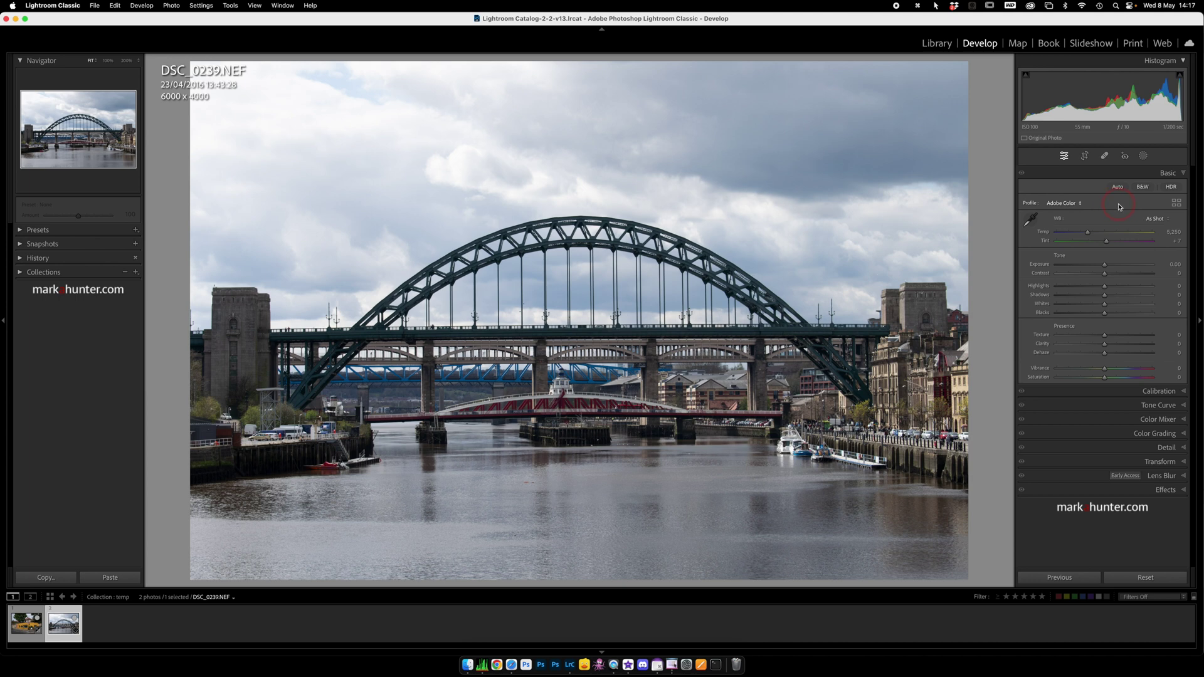
pyautogui.click(1119, 188)
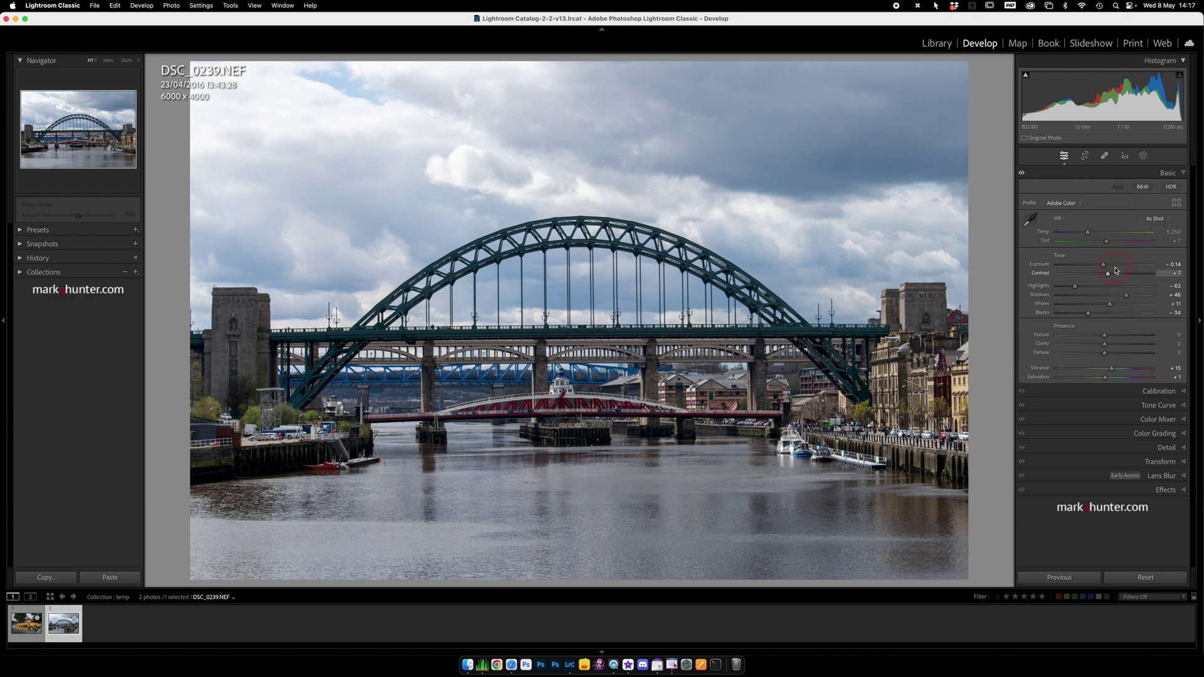
# Mask the sky and set the mask's Highlights to about -48 and Clarity to about 41, closing Masking when done
pyautogui.click(1143, 157)
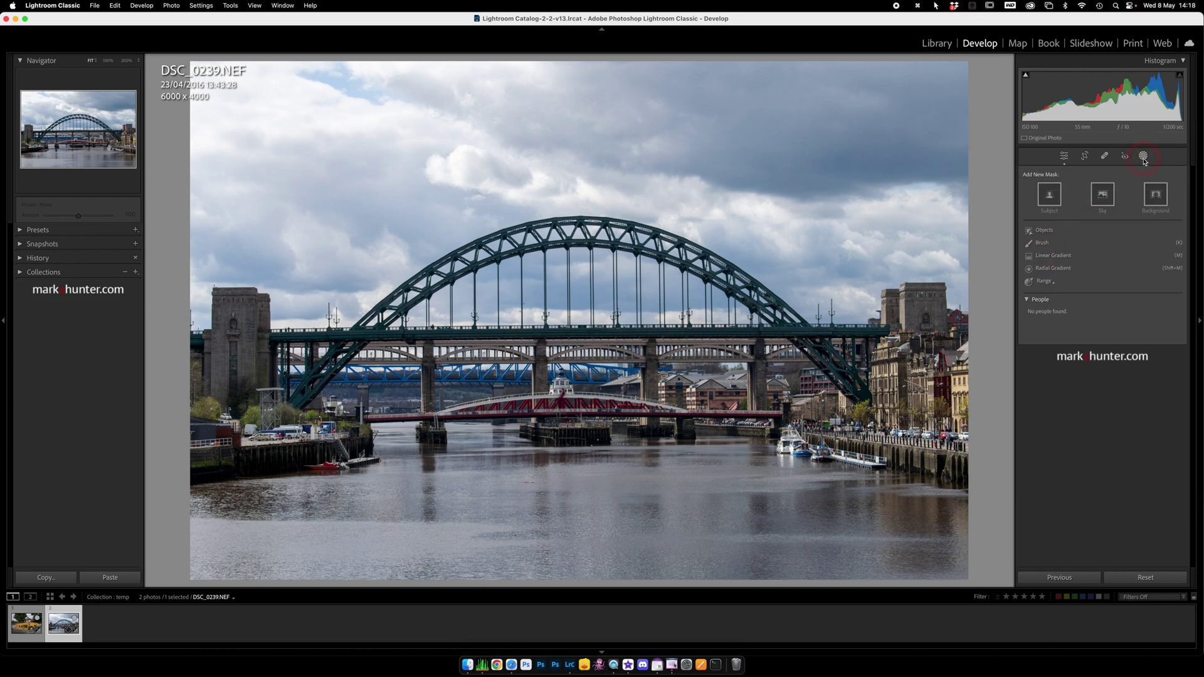
pyautogui.click(1104, 197)
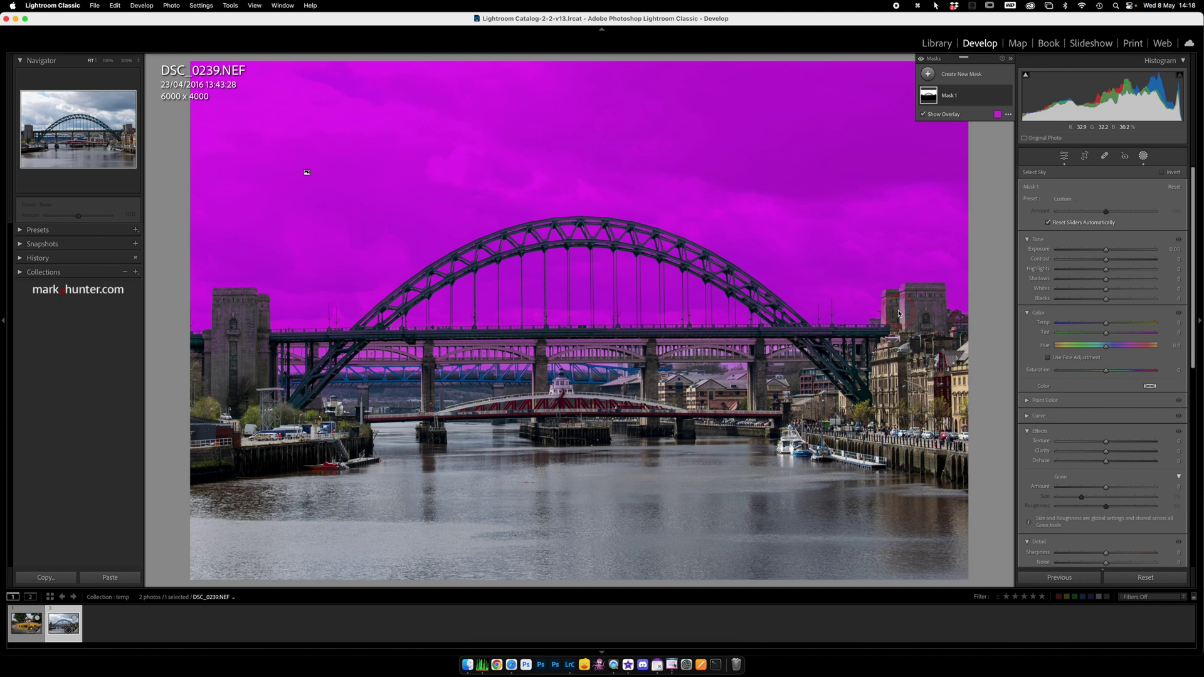
pyautogui.click(1107, 271)
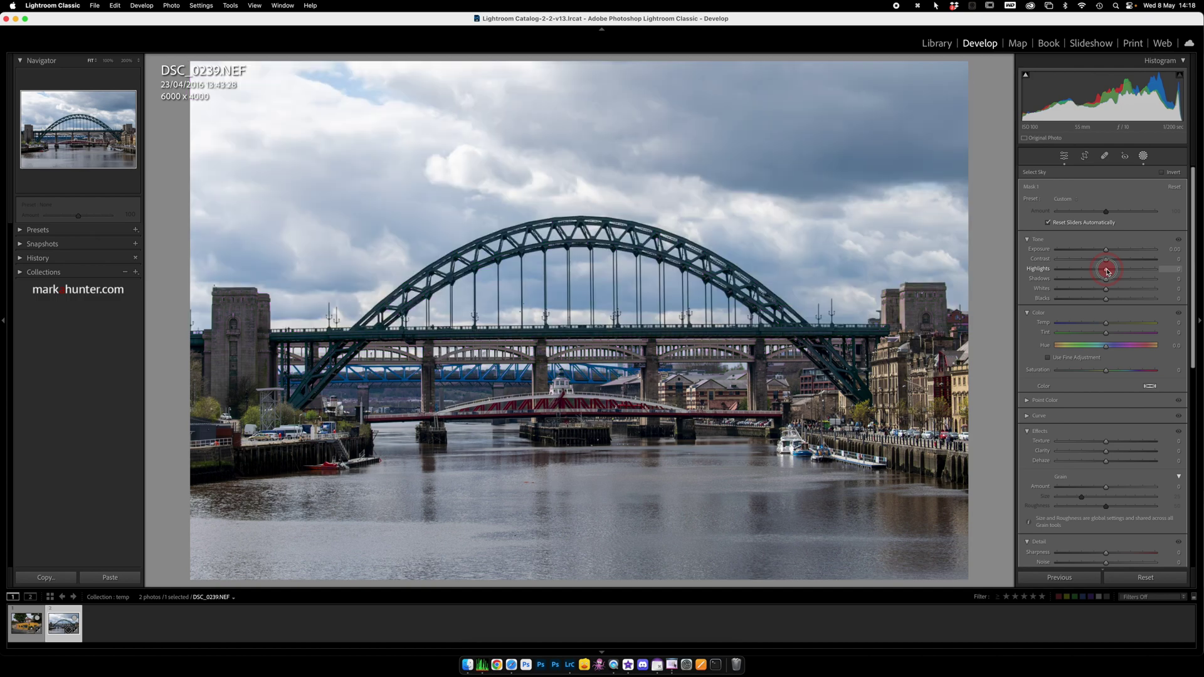
pyautogui.moveTo(1107, 272); pyautogui.dragTo(1082, 269)
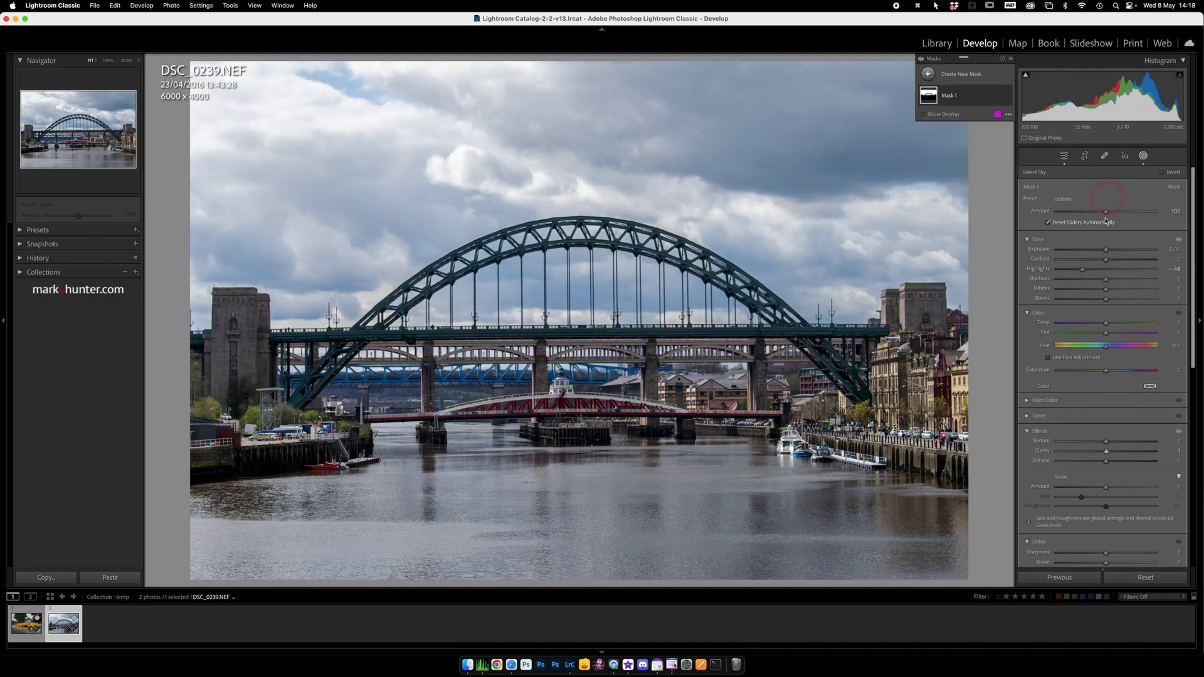
pyautogui.moveTo(1106, 452); pyautogui.dragTo(1127, 455)
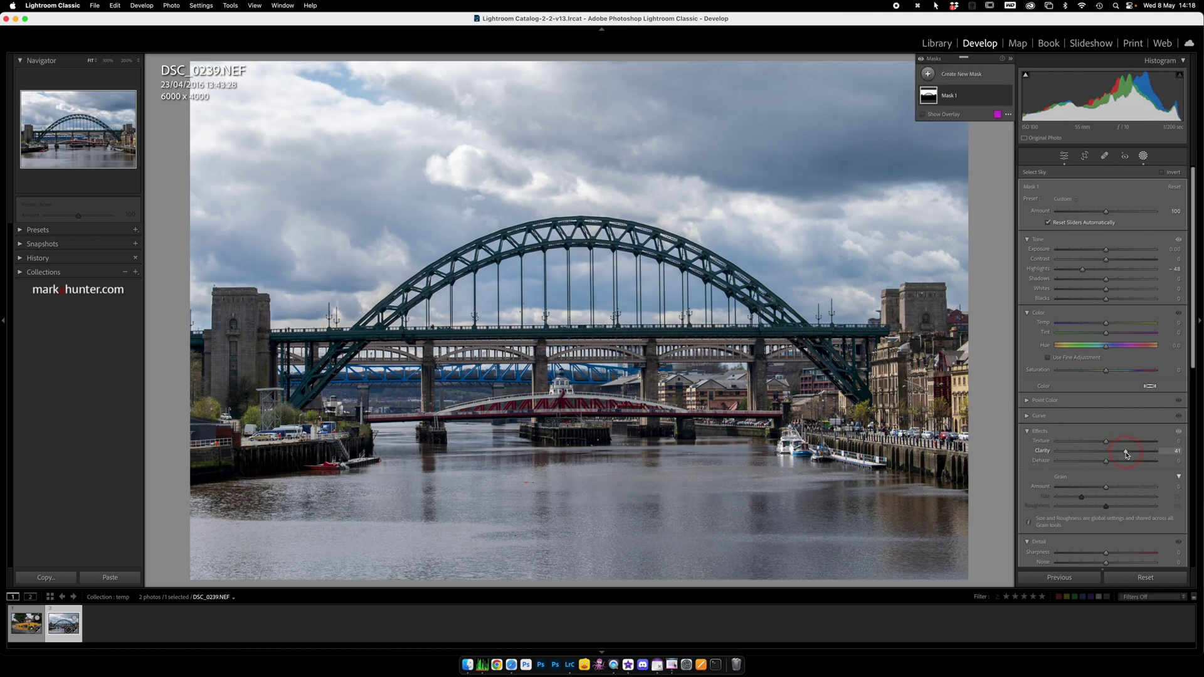
pyautogui.click(1132, 186)
pyautogui.click(1143, 157)
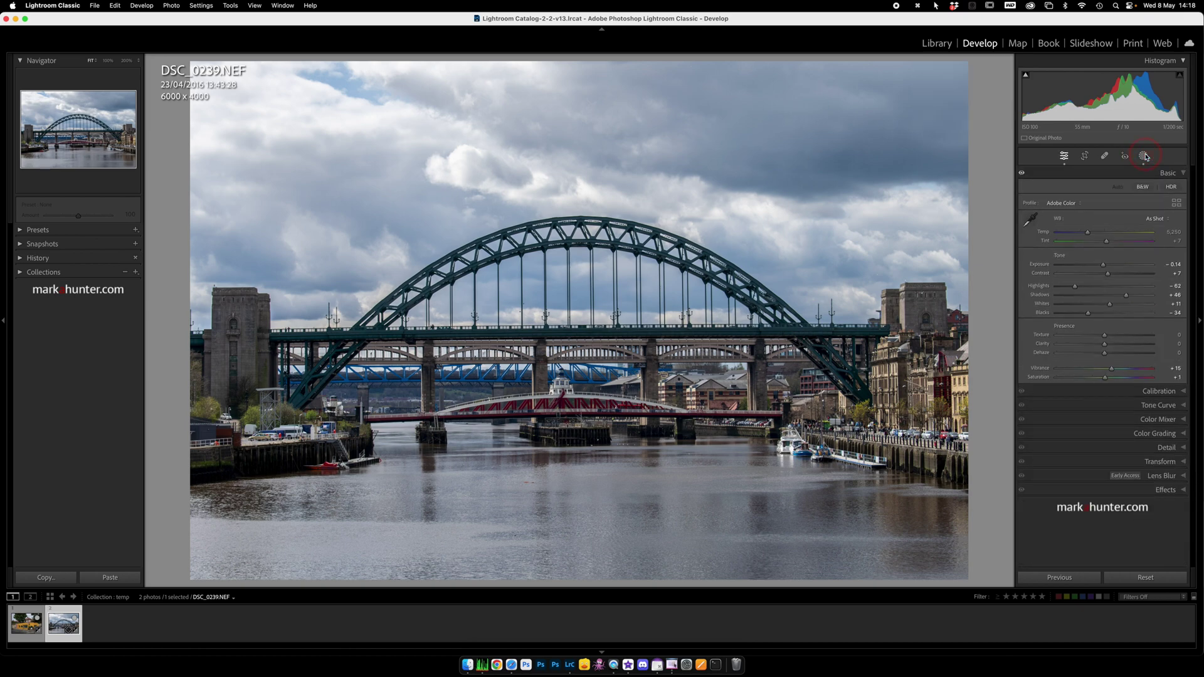
# Preview the first B&W profiles on the bridge photo and apply B&W 02 at an amount of 100
pyautogui.click(1176, 205)
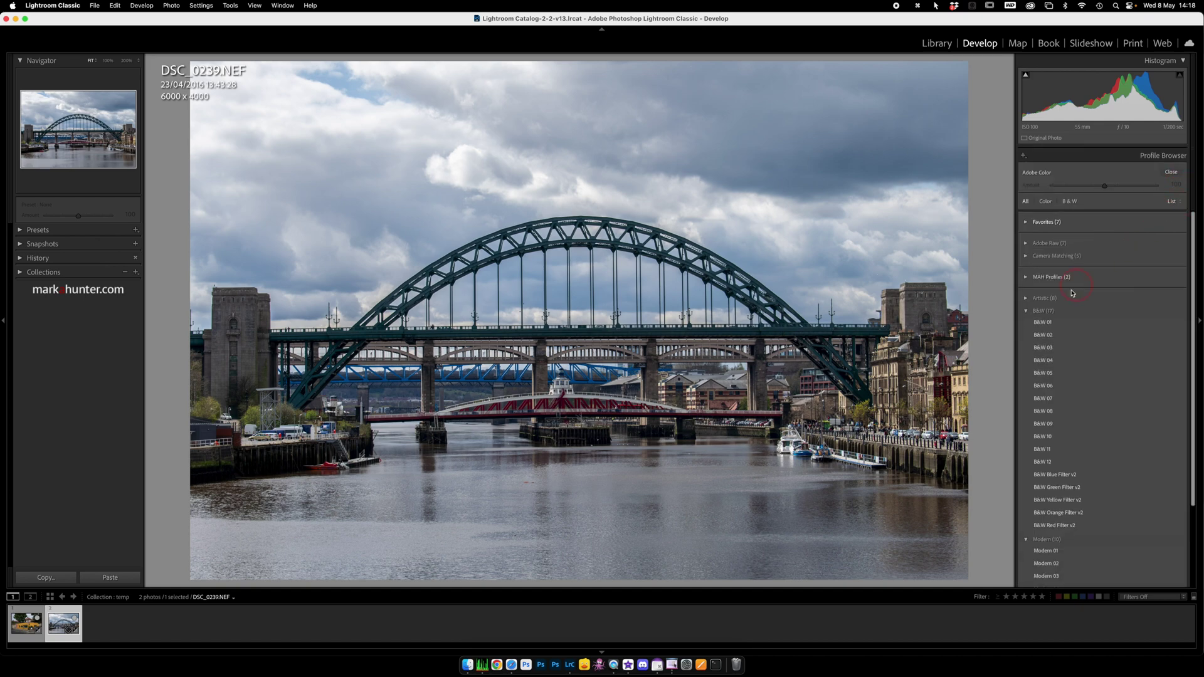
pyautogui.click(1044, 324)
pyautogui.click(1046, 335)
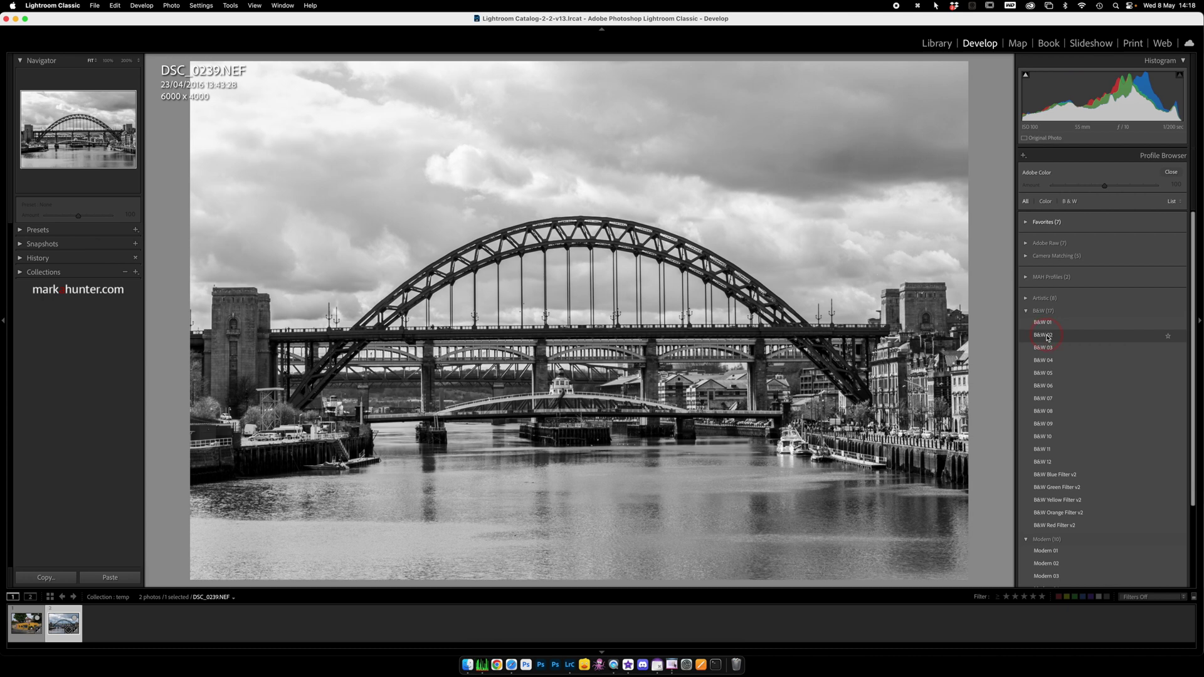
pyautogui.click(1047, 338)
pyautogui.click(1105, 187)
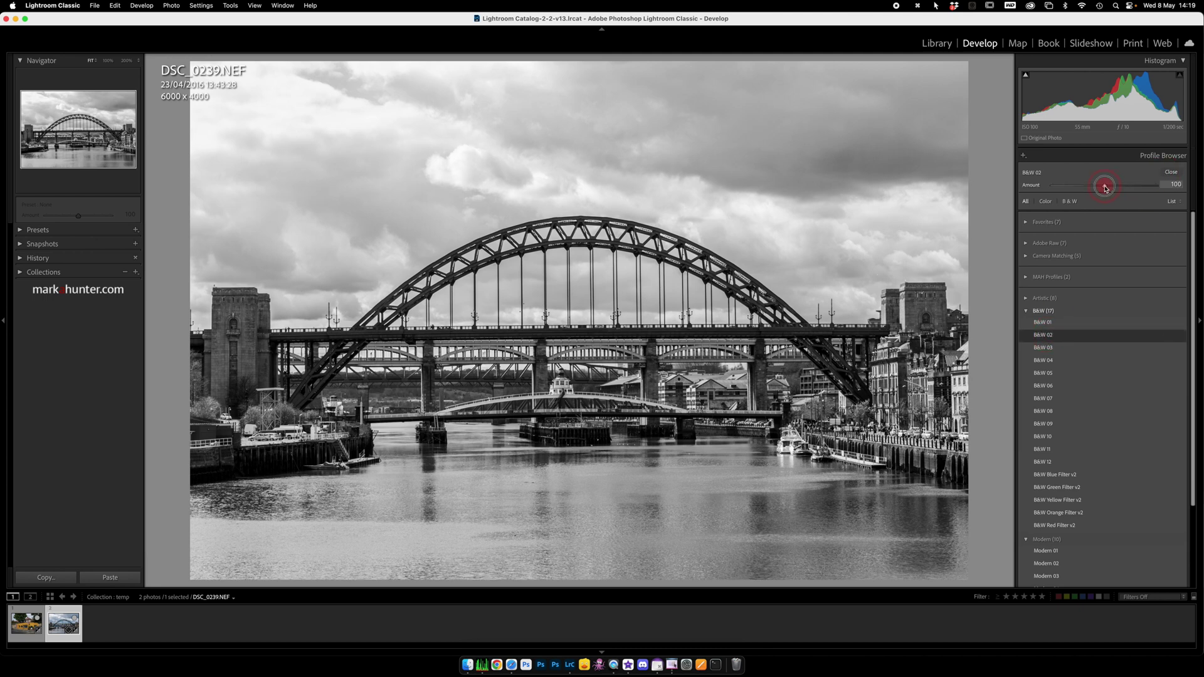
pyautogui.moveTo(1105, 186)
pyautogui.mouseDown()
pyautogui.moveTo(1135, 189)
pyautogui.moveTo(1065, 191)
pyautogui.moveTo(1107, 189)
pyautogui.mouseUp()
# Close the Profile Browser and raise the bridge photo's overall Clarity to +20
pyautogui.click(1171, 172)
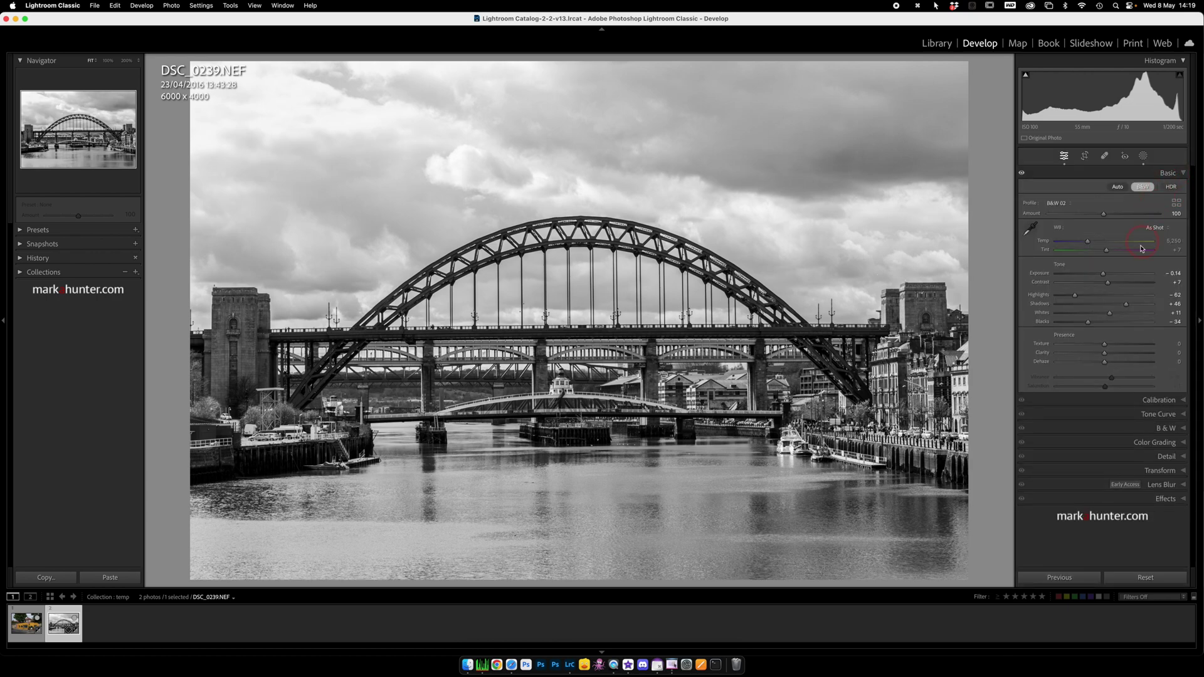
pyautogui.click(1103, 354)
pyautogui.moveTo(1103, 355)
pyautogui.mouseDown()
pyautogui.moveTo(1128, 355)
pyautogui.moveTo(1114, 355)
pyautogui.mouseUp()
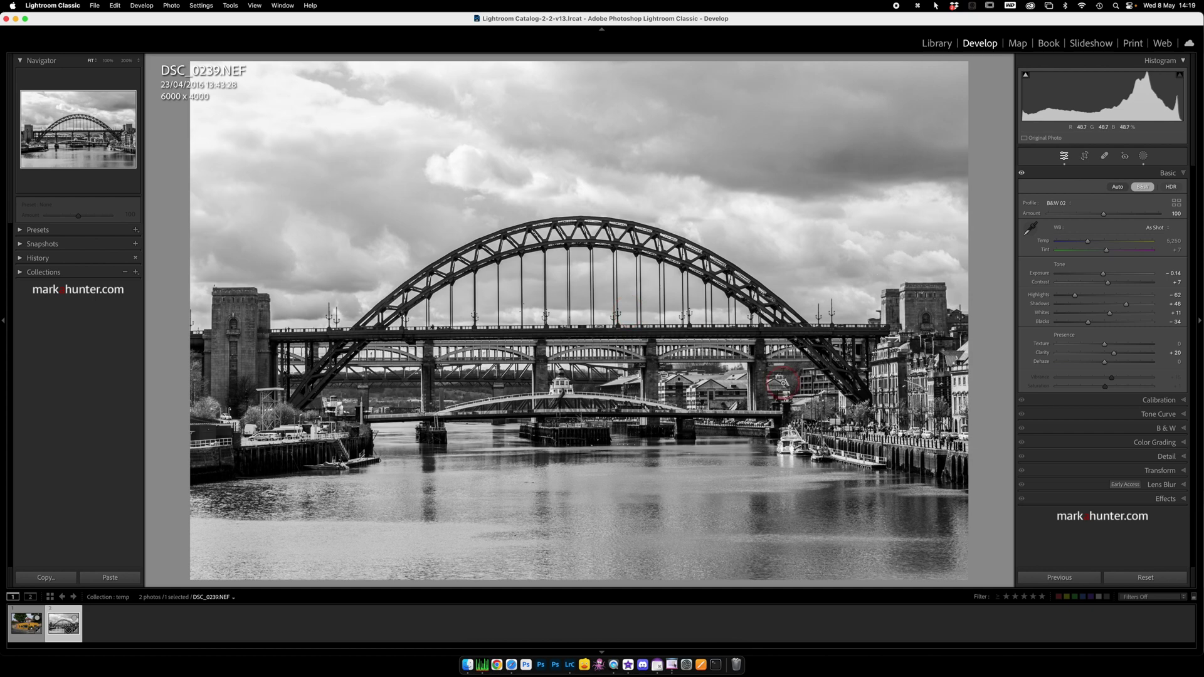
# Raise Red in the Black & White Mix to about +59 and inspect the low swing bridge close up
pyautogui.click(1185, 429)
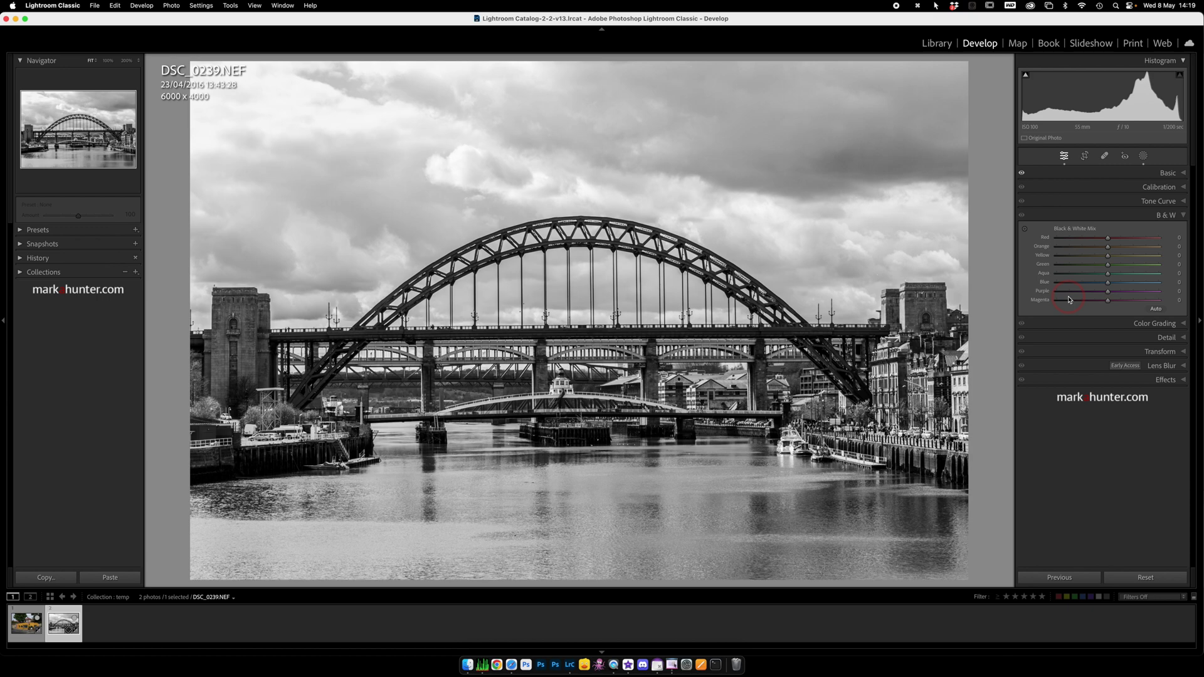
pyautogui.press('\\')
pyautogui.moveTo(1110, 240); pyautogui.dragTo(1140, 243)
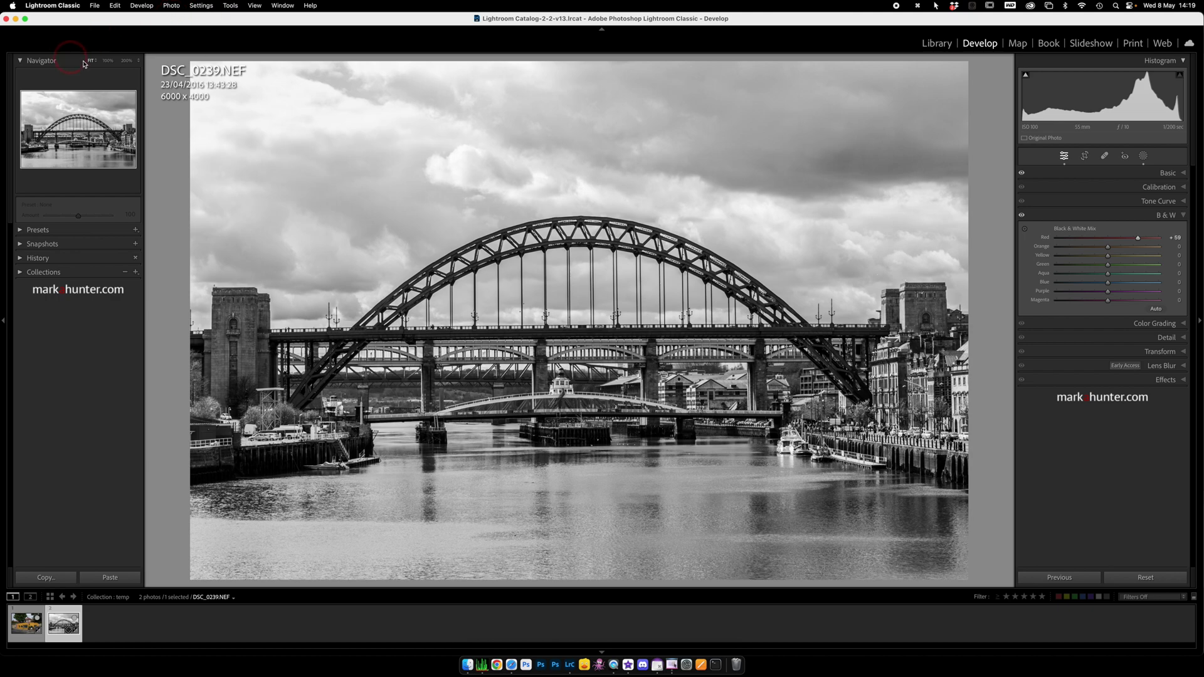
pyautogui.click(107, 63)
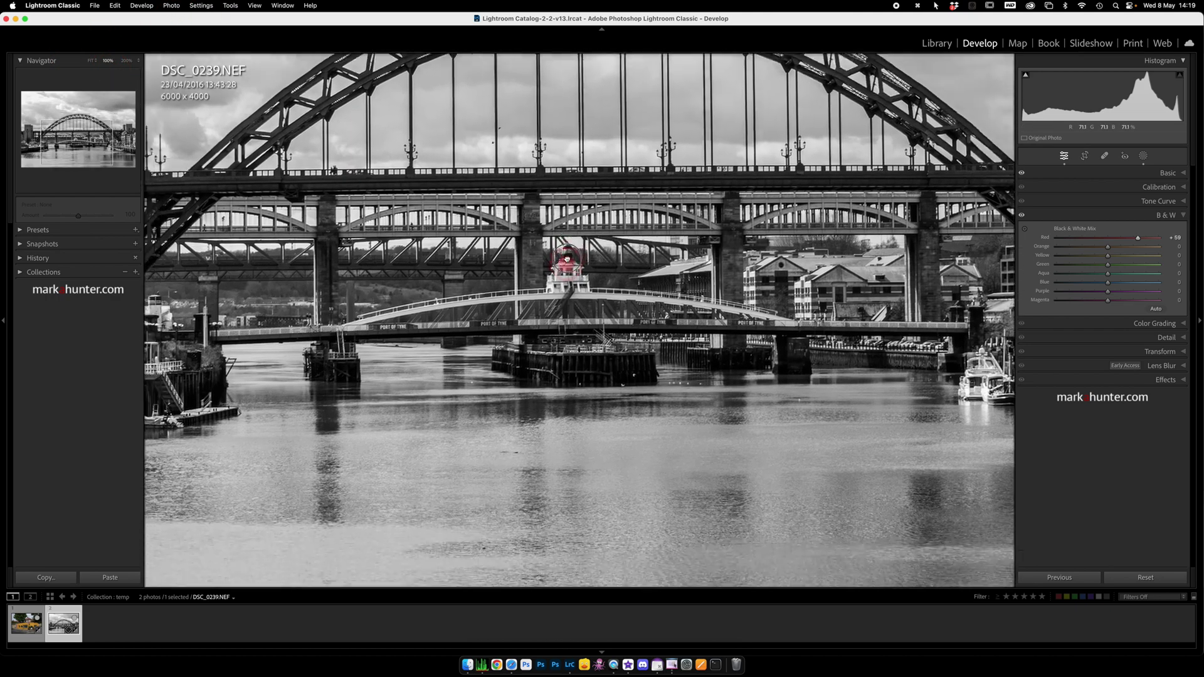
pyautogui.moveTo(567, 257); pyautogui.dragTo(571, 221)
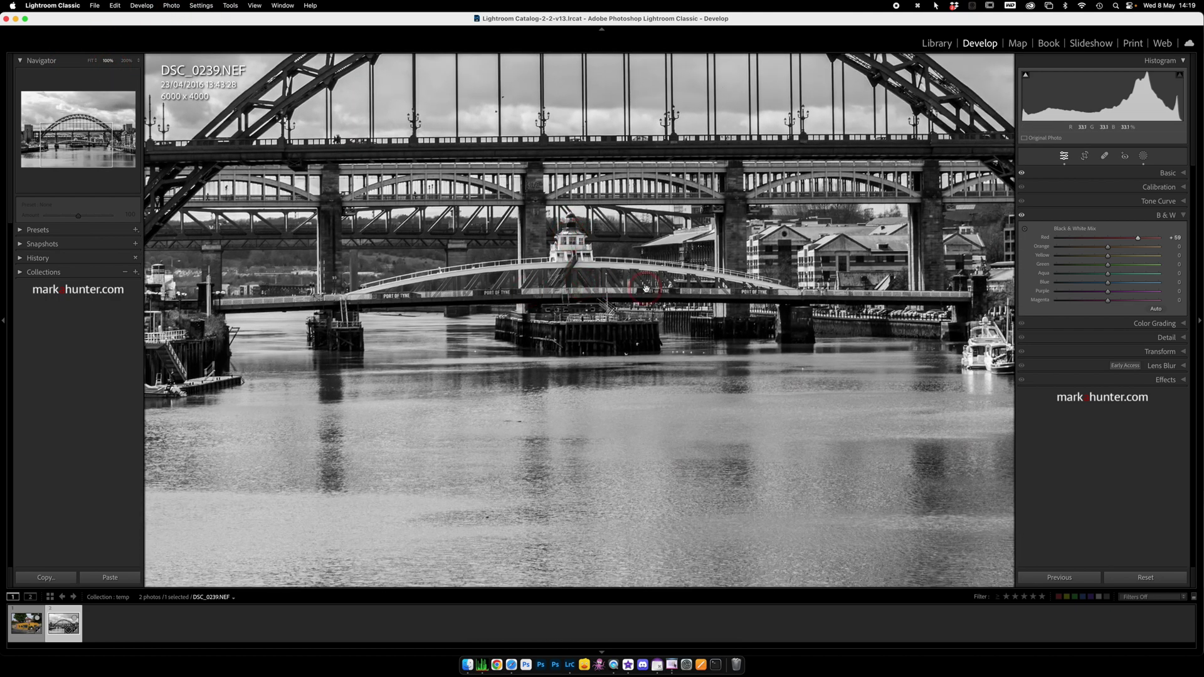
# Set Red in the Black & White Mix to -16 and raise Orange to +7 with targeted adjustment on the rear bridge's arches
pyautogui.moveTo(1138, 238); pyautogui.dragTo(1102, 246)
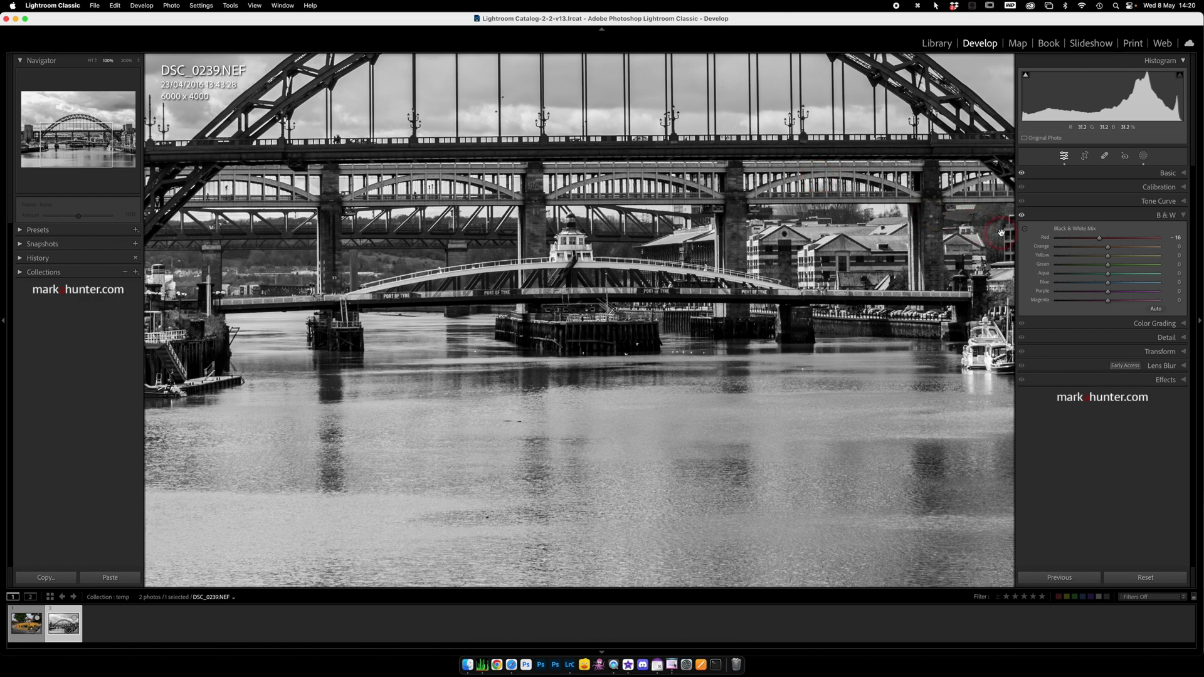
pyautogui.click(1027, 232)
pyautogui.moveTo(454, 177); pyautogui.dragTo(450, 169)
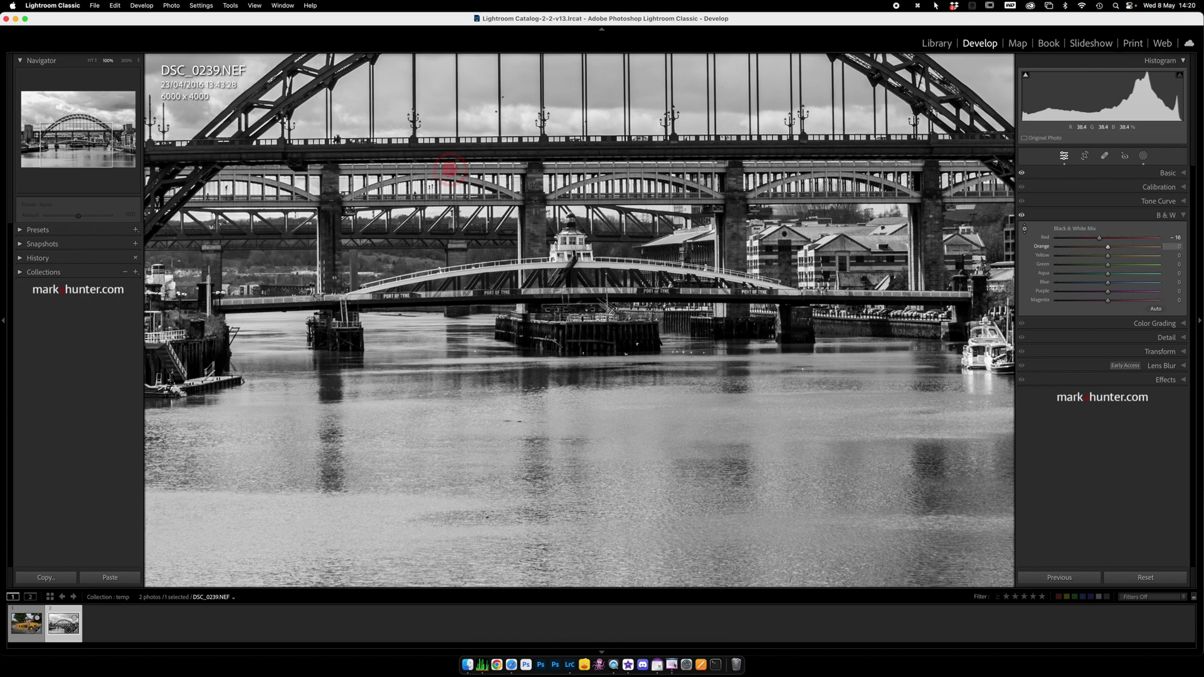
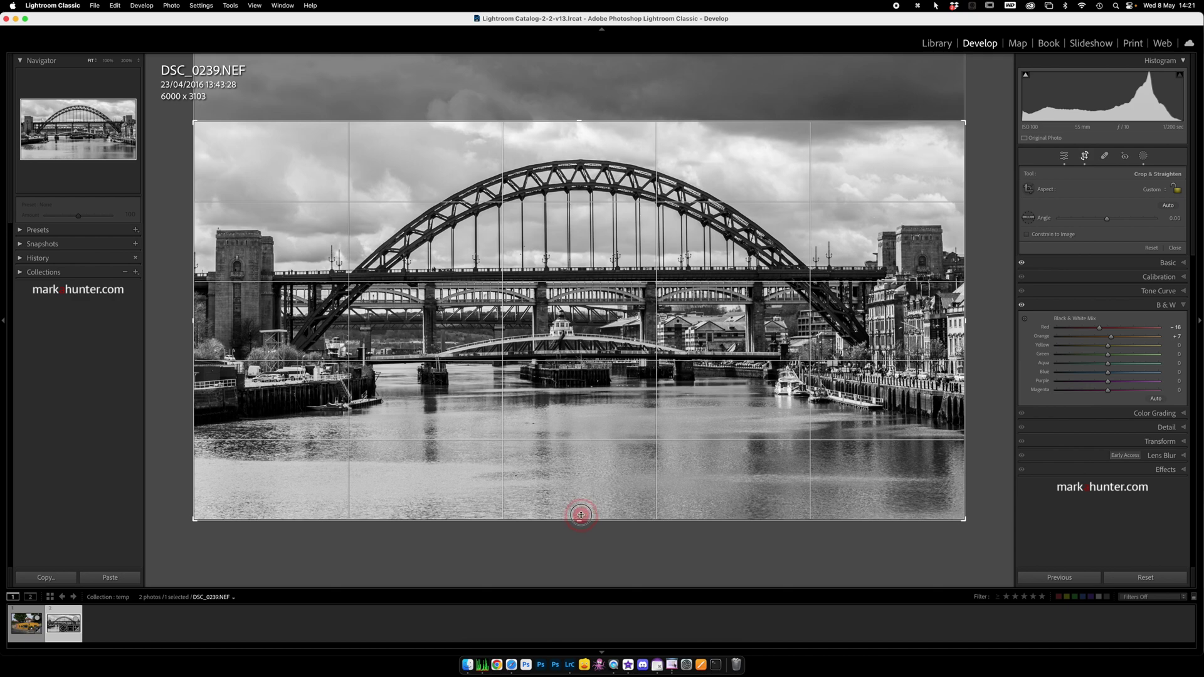
# Crop water off the bottom of the bridge photo, rotate it about 0.48° to straighten it, and apply the crop
pyautogui.moveTo(581, 514); pyautogui.dragTo(580, 443)
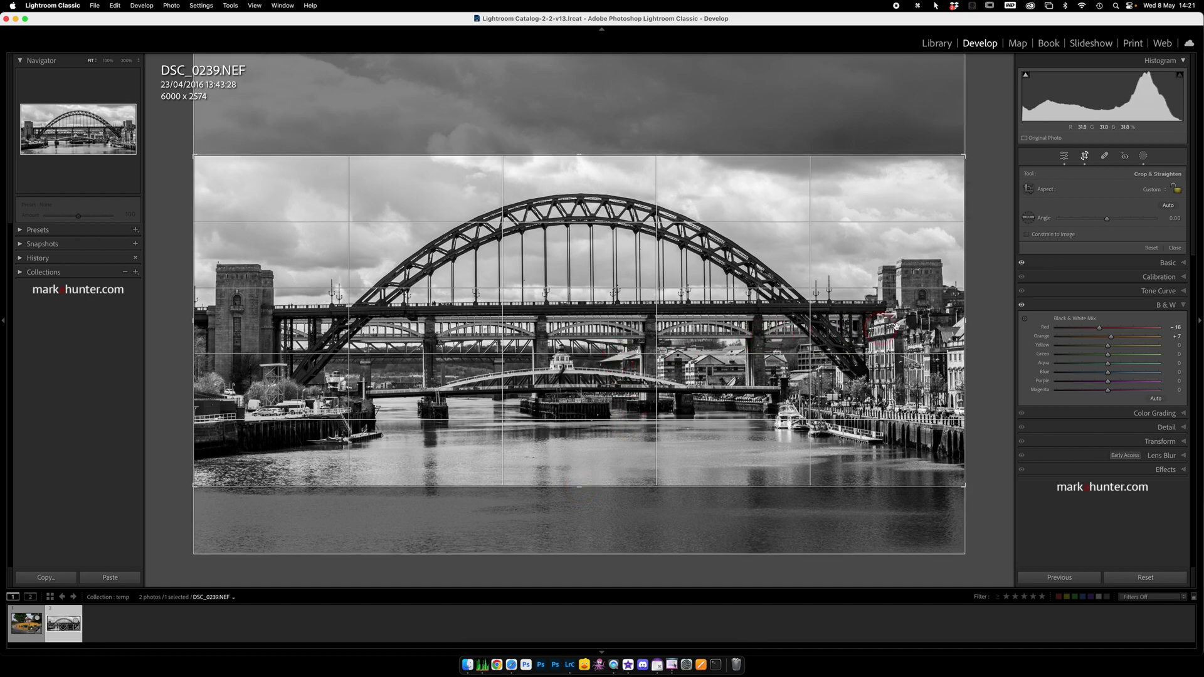
pyautogui.moveTo(983, 322); pyautogui.dragTo(983, 325)
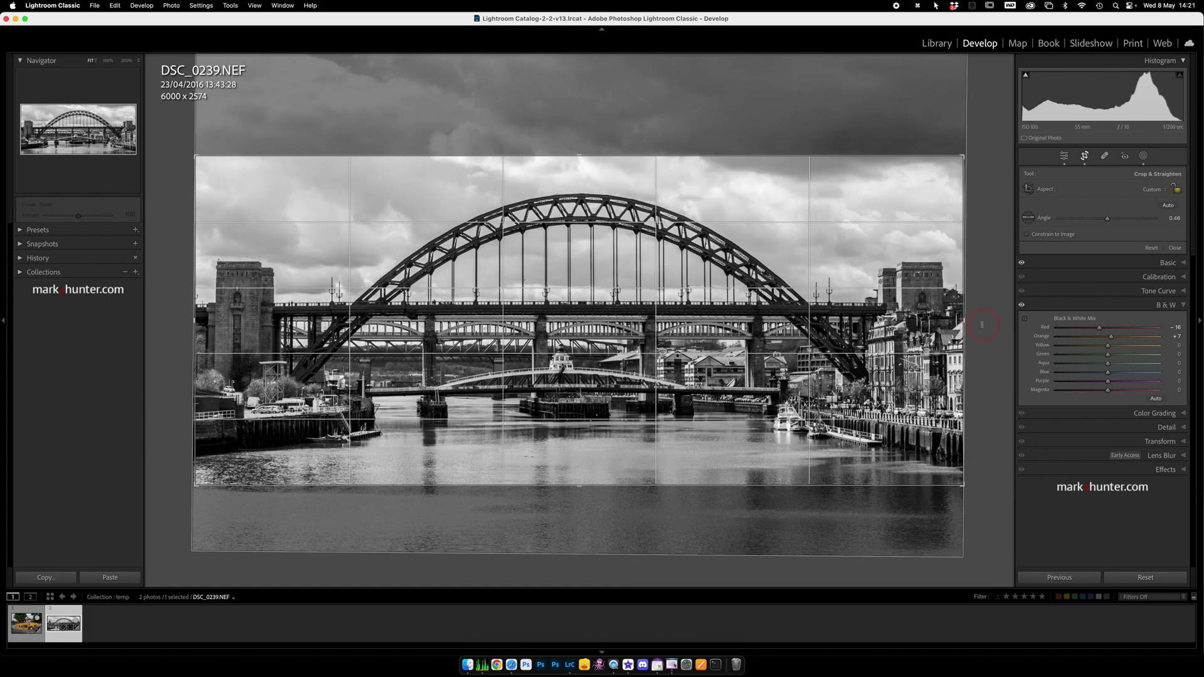
pyautogui.click(1085, 157)
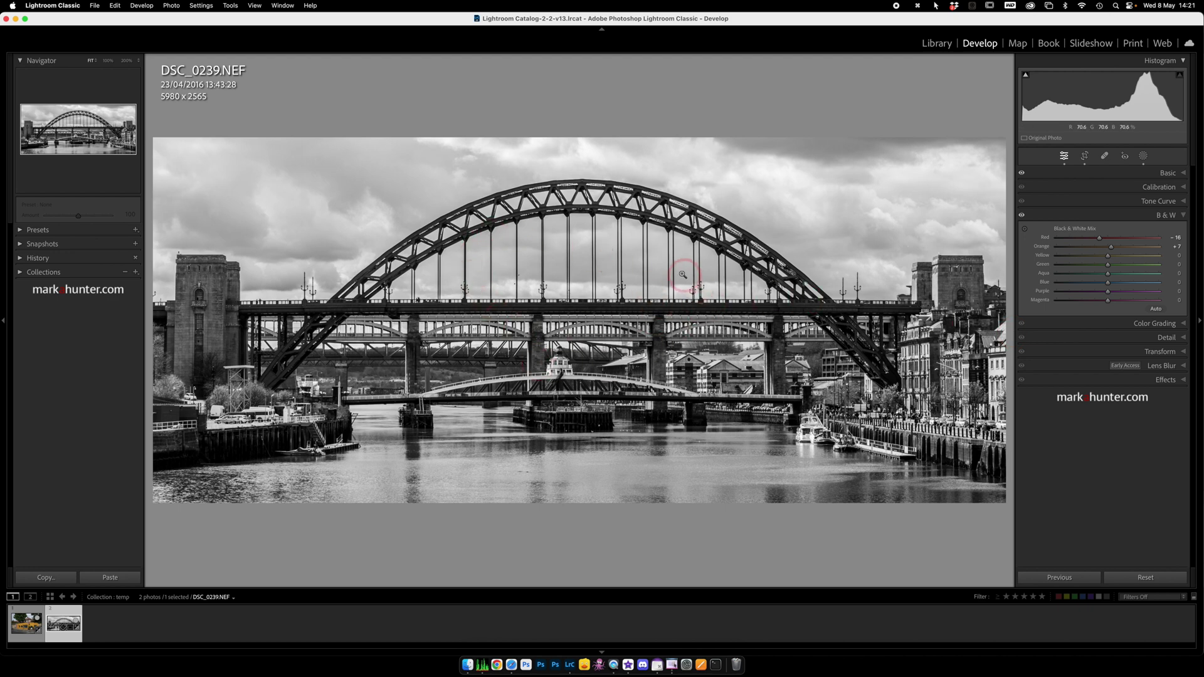
# Set the Post-Crop Vignetting amount to about +8 in Highlight Priority style
pyautogui.click(1181, 380)
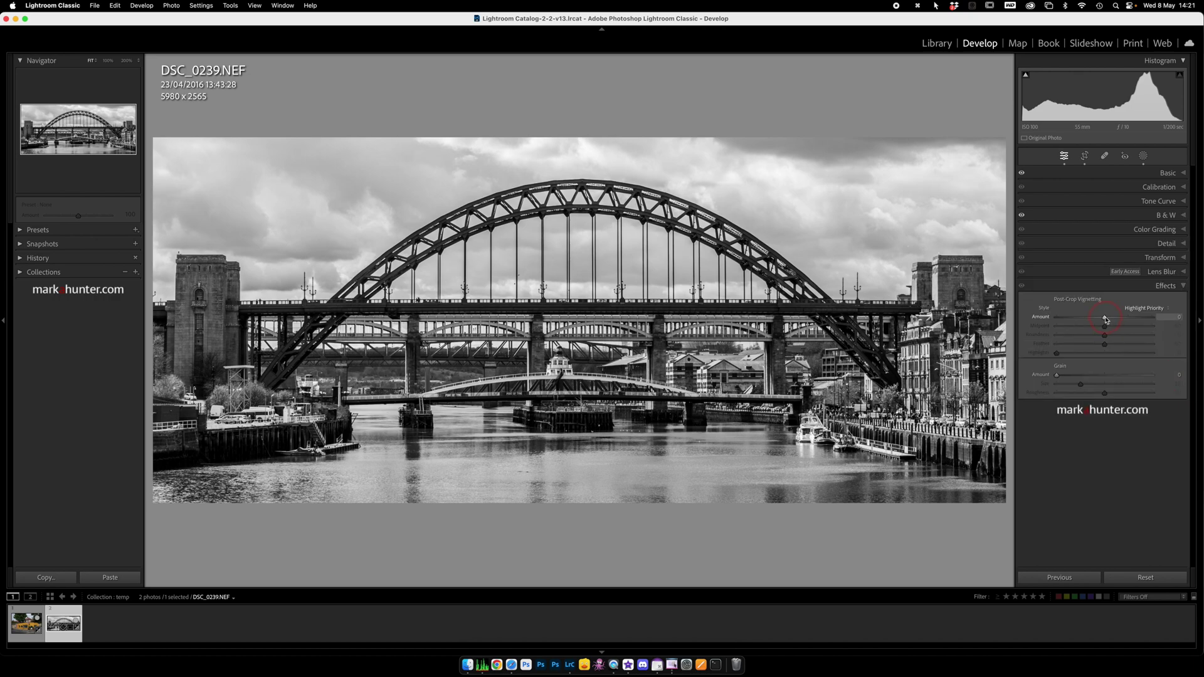
pyautogui.moveTo(1105, 319)
pyautogui.mouseDown()
pyautogui.moveTo(1077, 319)
pyautogui.moveTo(1109, 320)
pyautogui.mouseUp()
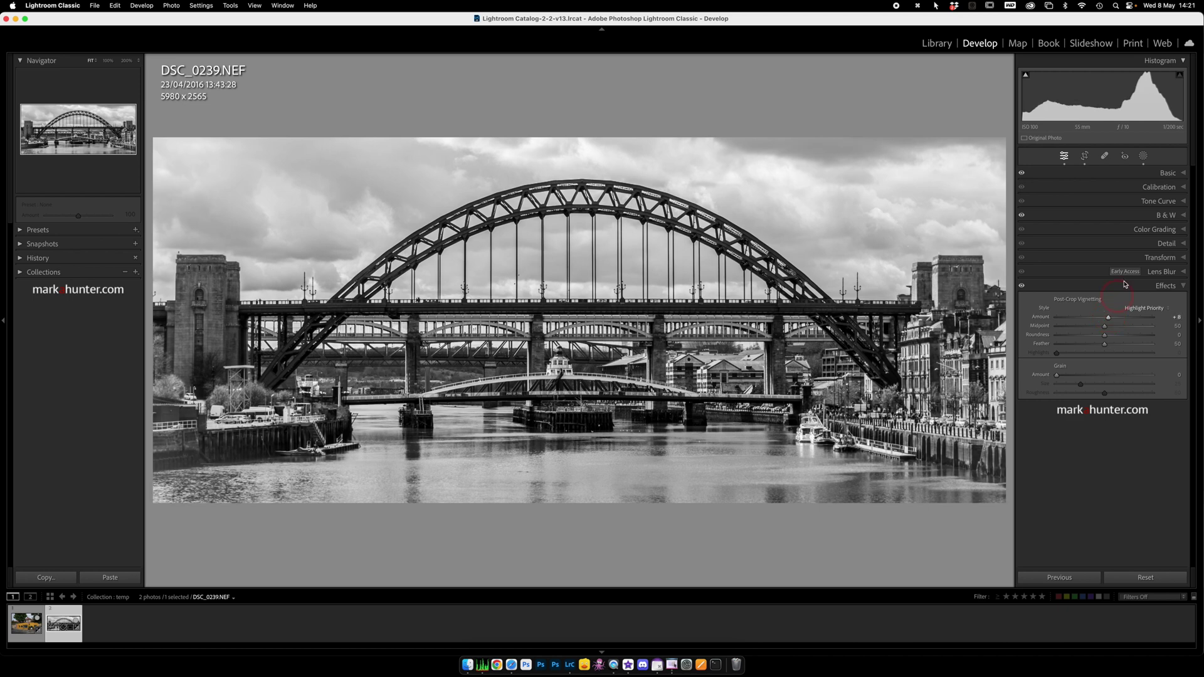
# Add a radial gradient mask, move it to the middle of the main bridge and reduce its height to fit the arch
pyautogui.click(1185, 175)
pyautogui.click(1144, 157)
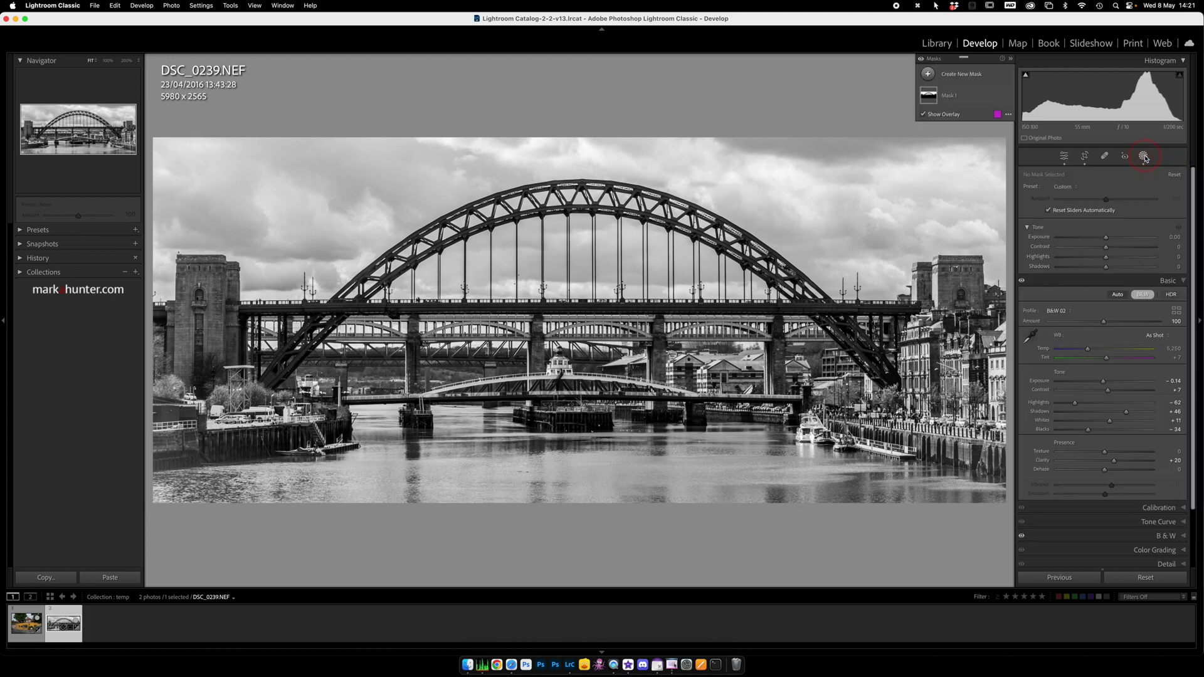
pyautogui.click(929, 74)
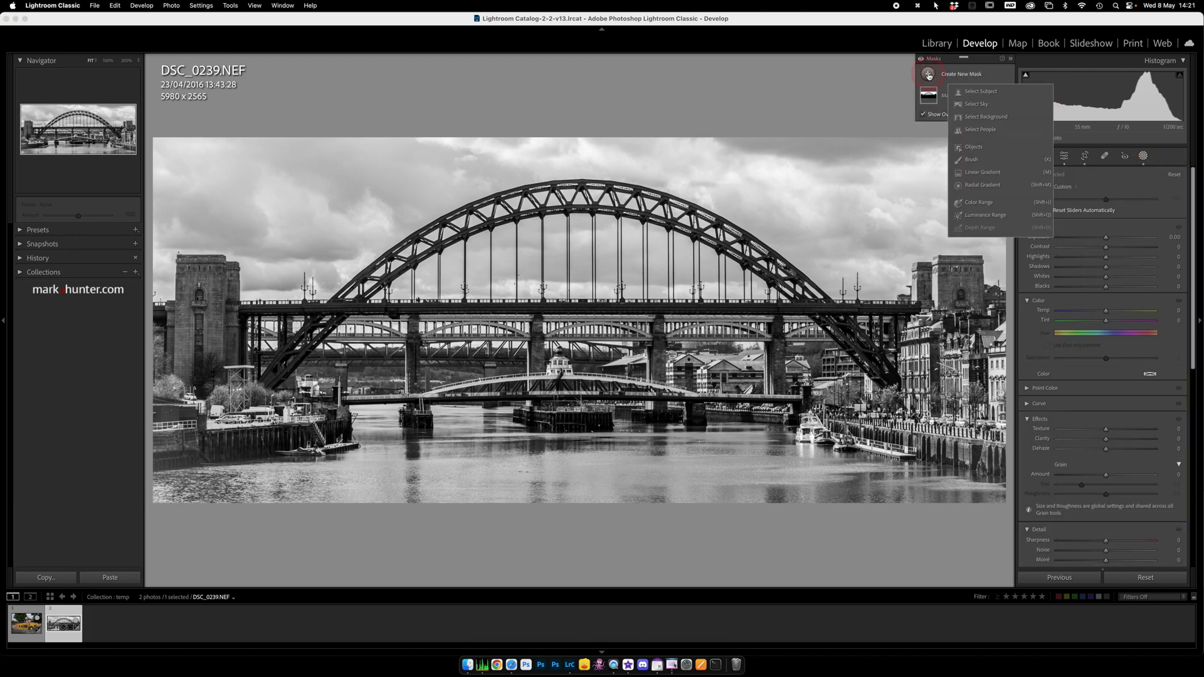
pyautogui.click(981, 187)
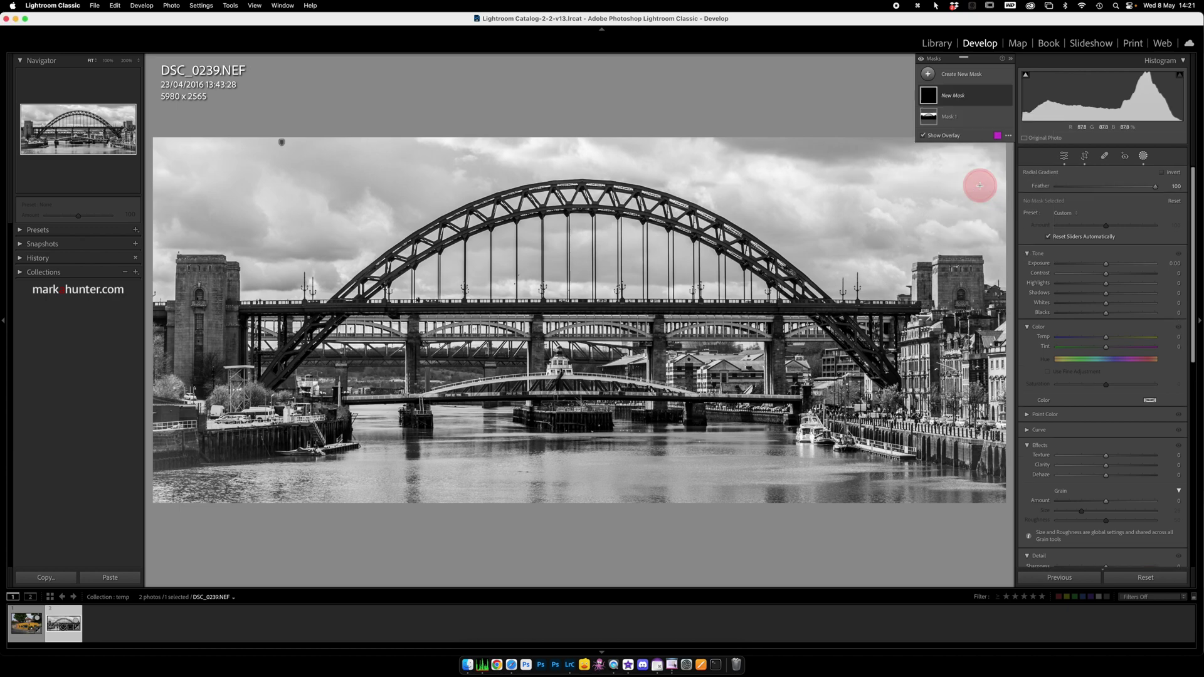
pyautogui.moveTo(306, 275); pyautogui.dragTo(836, 409)
pyautogui.click(270, 259)
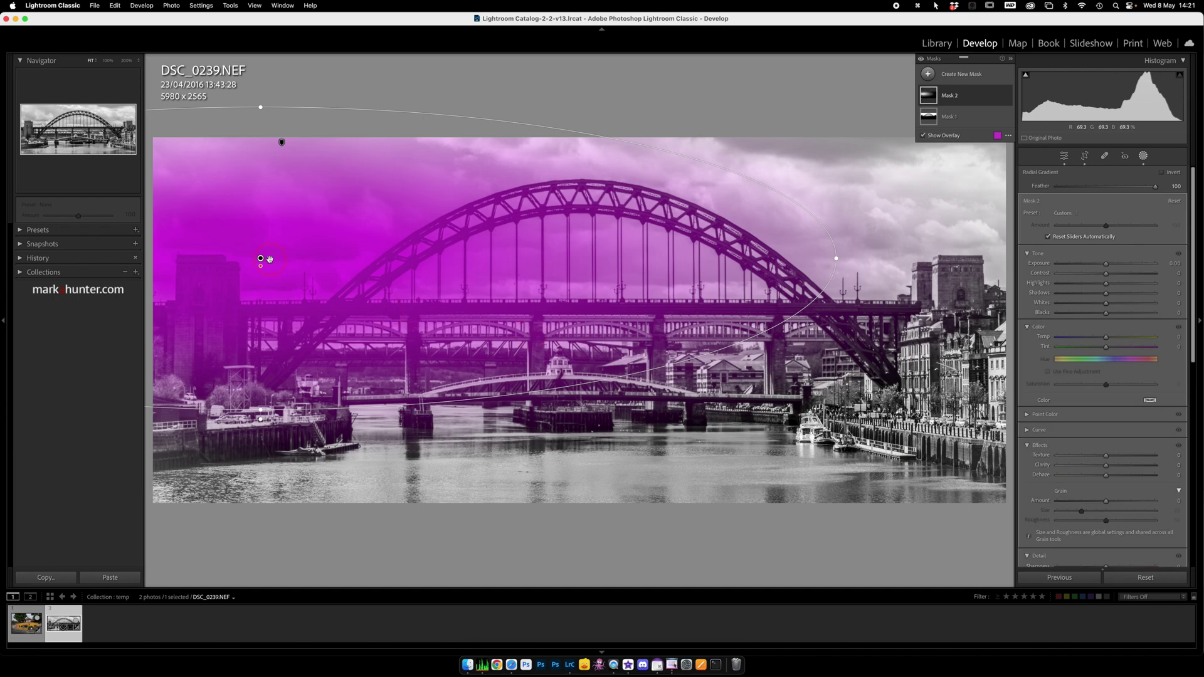
pyautogui.moveTo(261, 259); pyautogui.dragTo(576, 310)
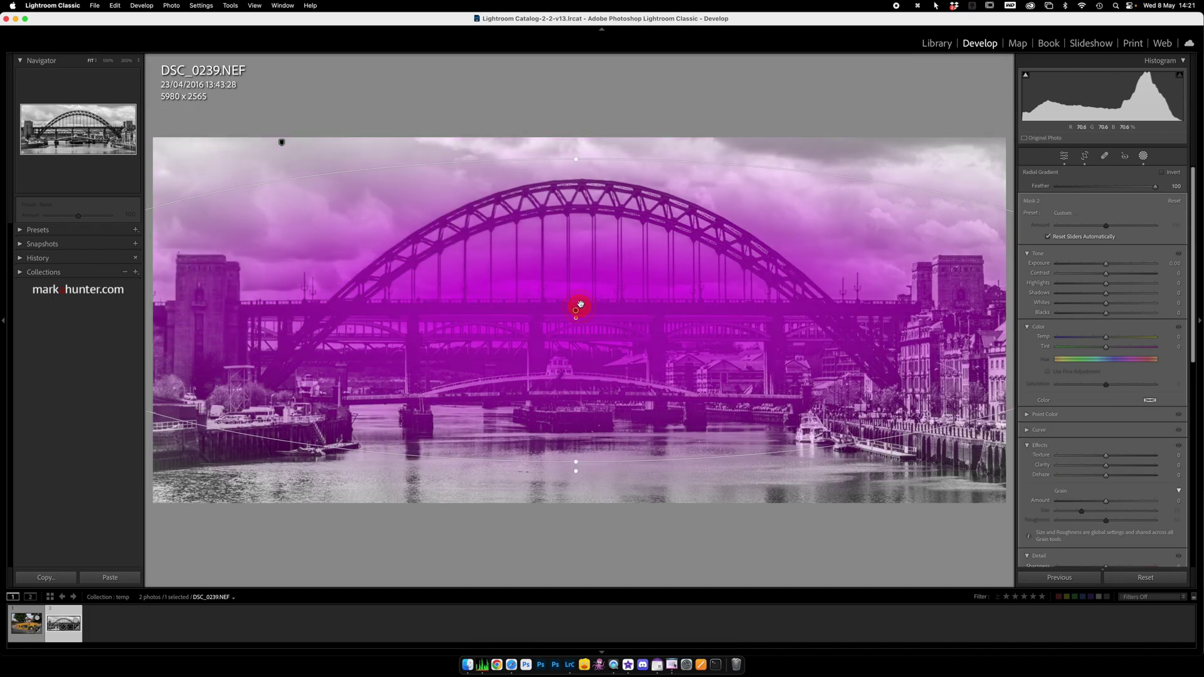
pyautogui.moveTo(572, 153); pyautogui.dragTo(576, 190)
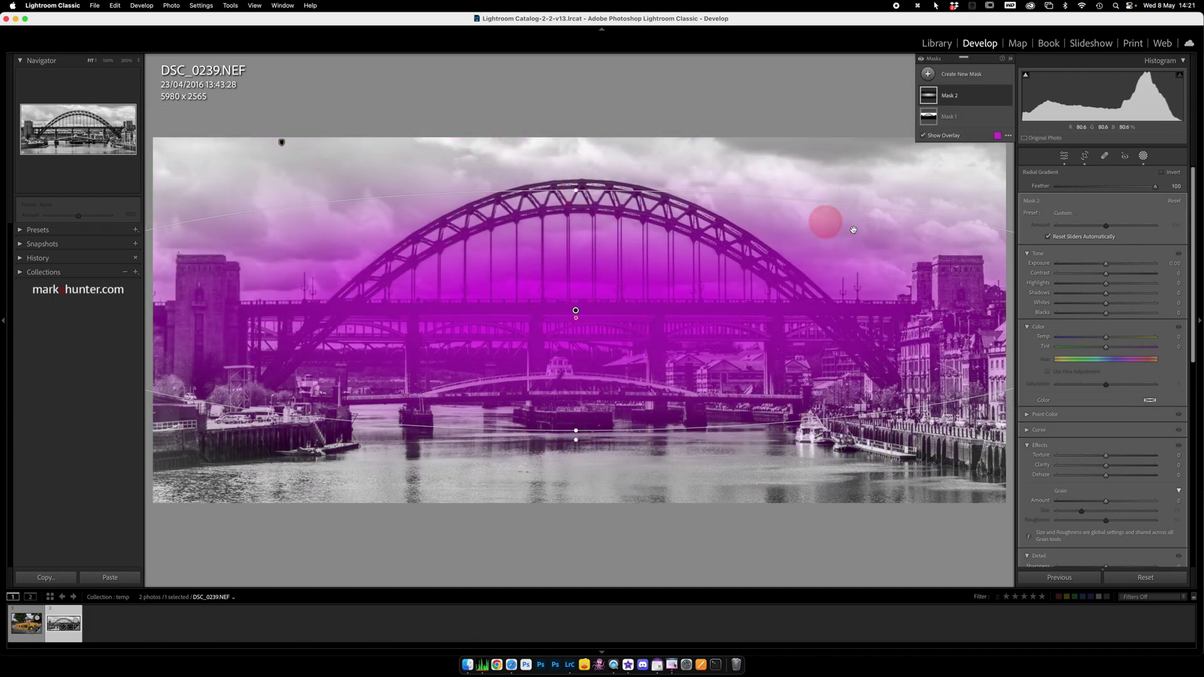
# Narrow the radial gradient to reach from the left stone tower to the right one and recentre it on the bridge
pyautogui.moveTo(576, 311); pyautogui.dragTo(776, 311)
pyautogui.moveTo(202, 310); pyautogui.dragTo(382, 310)
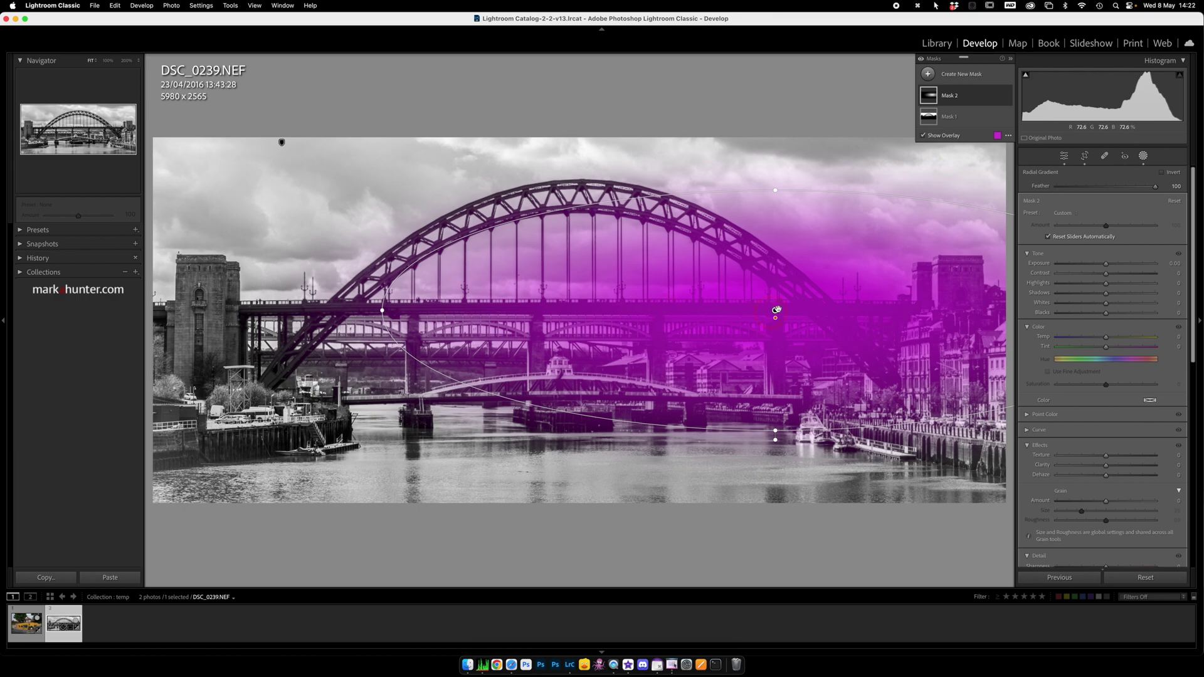
pyautogui.press('super+z')
pyautogui.press('super+z')
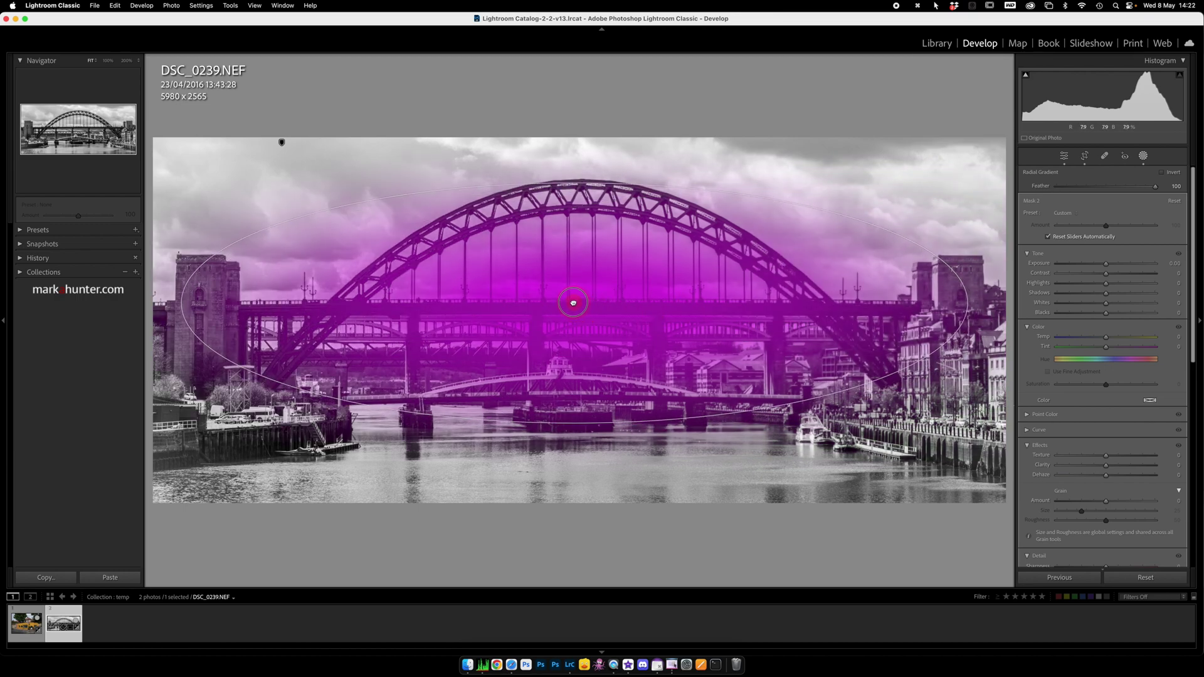
pyautogui.moveTo(578, 301); pyautogui.dragTo(580, 305)
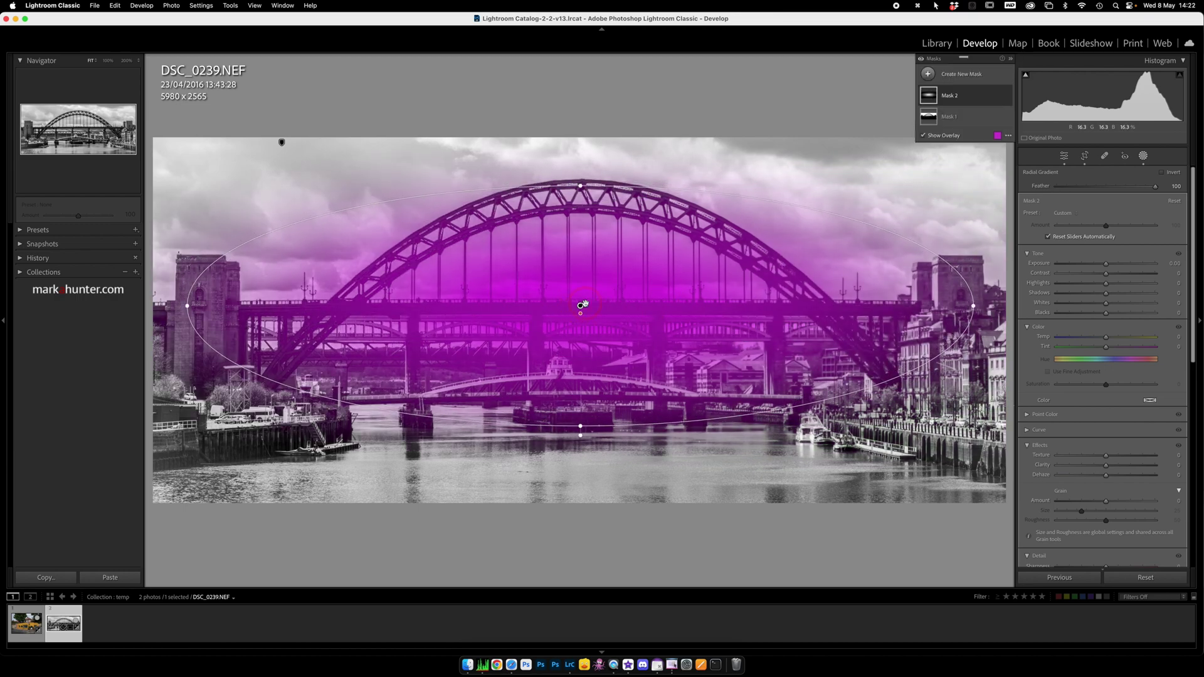
# Invert the radial gradient, set its Exposure to about 0.55 and raise Highlights, Shadows and Whites slightly
pyautogui.click(1158, 185)
pyautogui.click(1163, 173)
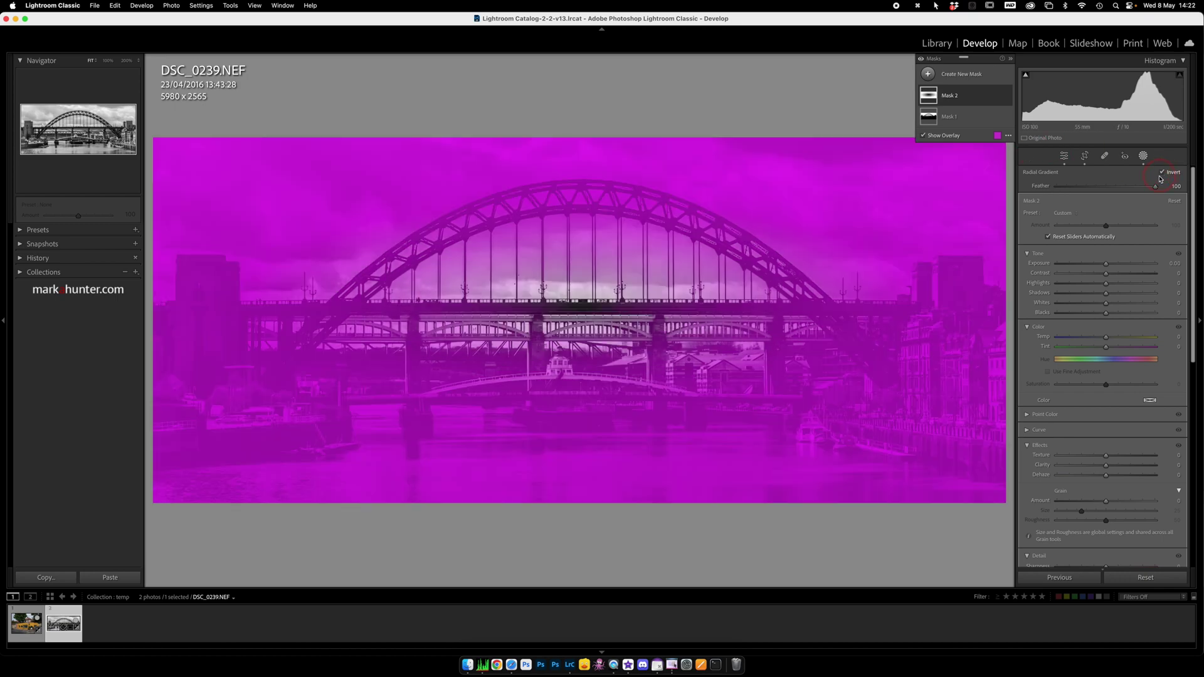
pyautogui.click(1157, 188)
pyautogui.click(1109, 265)
pyautogui.click(1107, 266)
pyautogui.moveTo(1107, 266); pyautogui.dragTo(1114, 294)
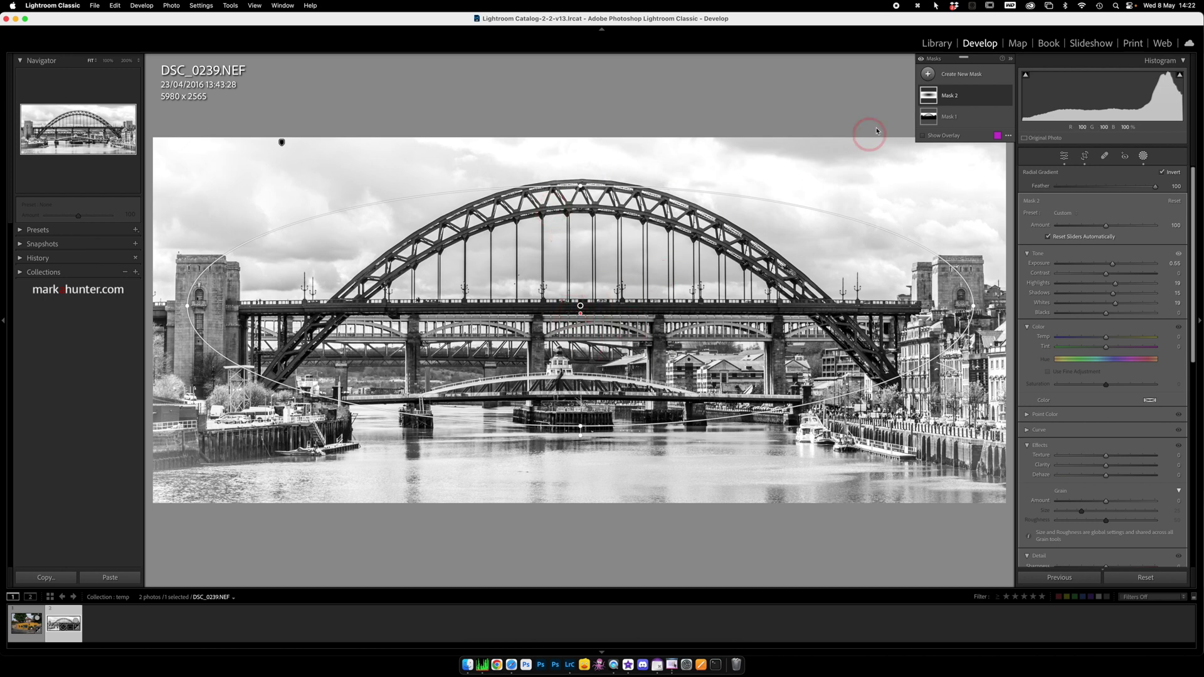
# Duplicate and invert Mask 2, and set the copy's Exposure to about -0.39
pyautogui.click(998, 97)
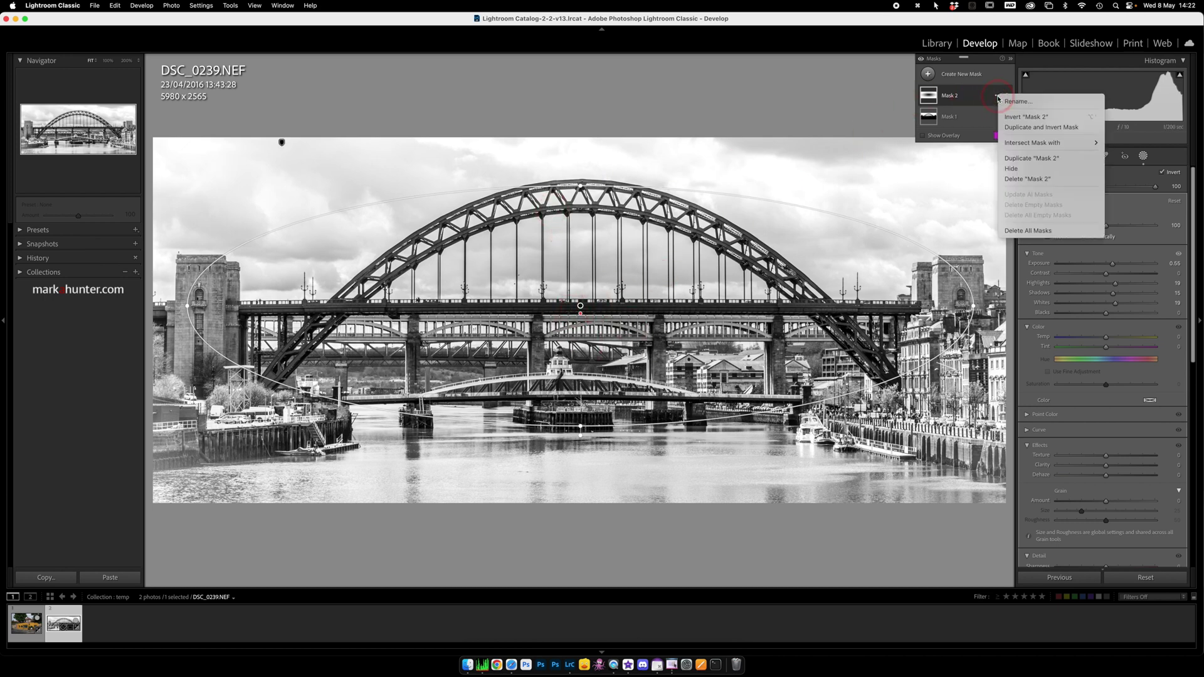
pyautogui.click(1018, 127)
pyautogui.click(1124, 275)
pyautogui.click(1104, 266)
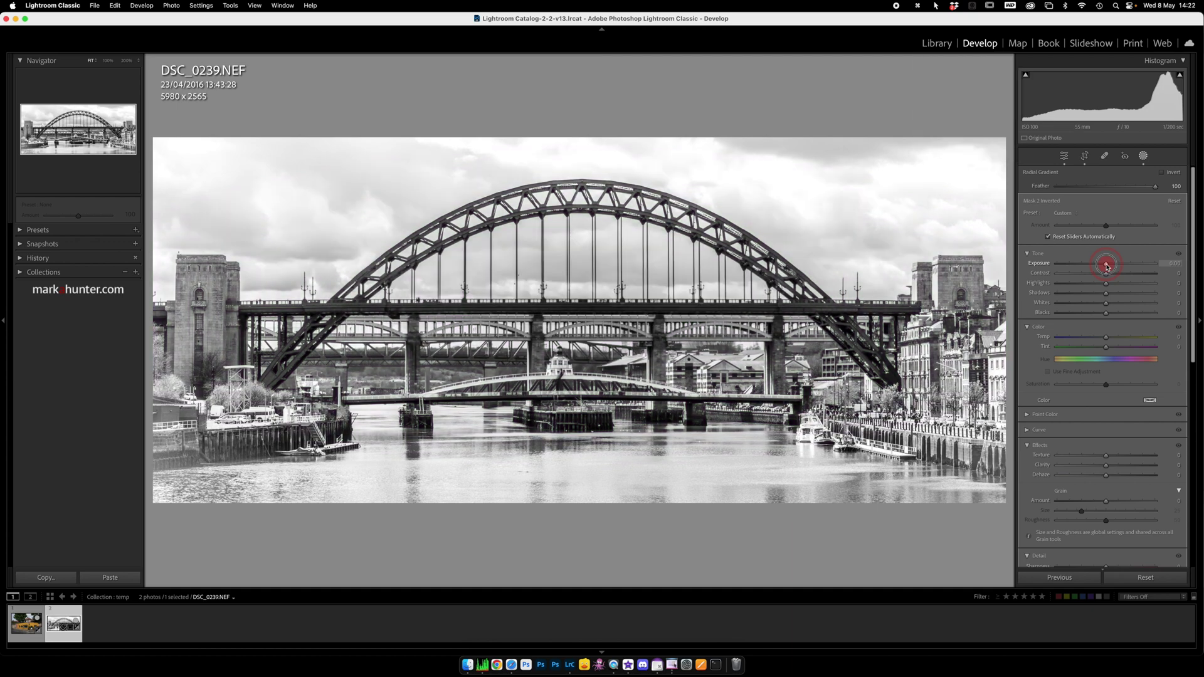
pyautogui.moveTo(1104, 266); pyautogui.dragTo(1103, 266)
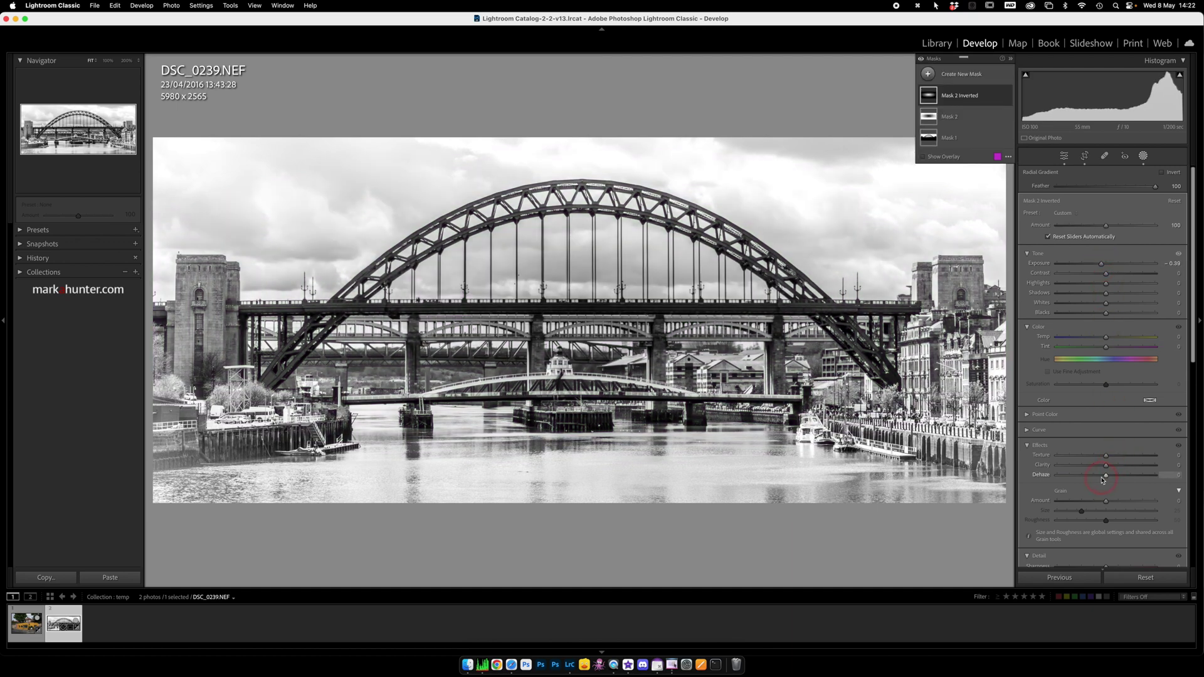
# Set the inverted mask's Clarity to about 43 and Shadows to about -12, and finish masking
pyautogui.moveTo(1106, 468)
pyautogui.mouseDown()
pyautogui.moveTo(1139, 467)
pyautogui.moveTo(1128, 466)
pyautogui.mouseUp()
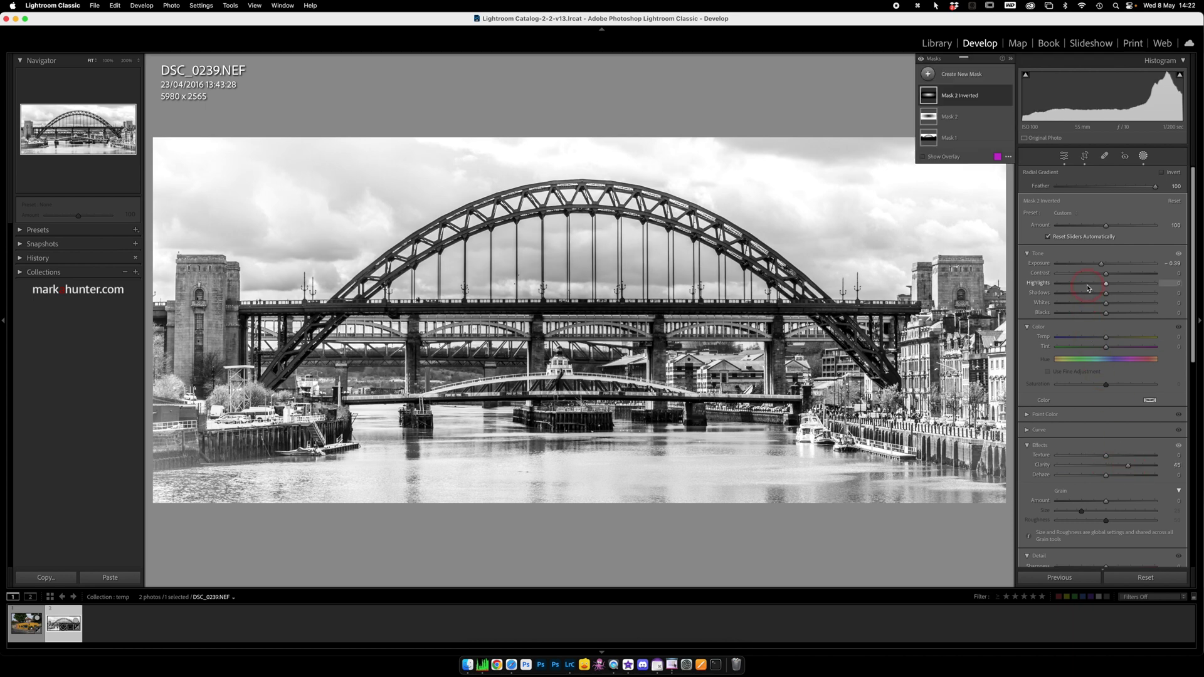
pyautogui.moveTo(1107, 296); pyautogui.dragTo(1103, 296)
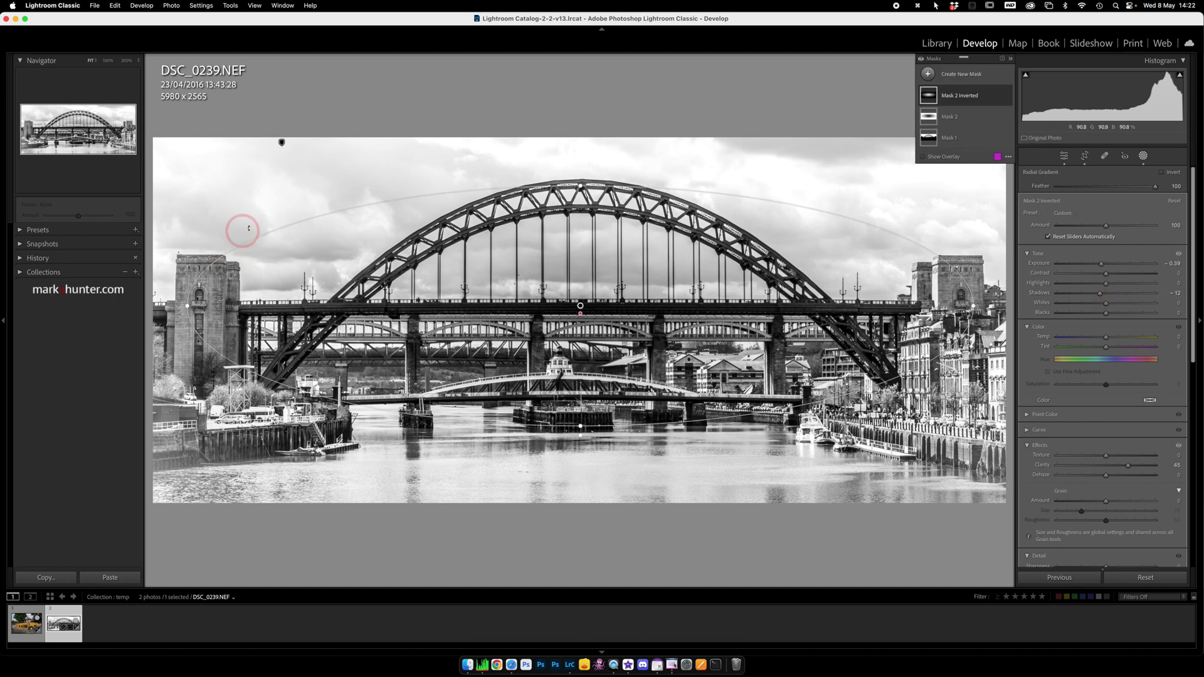
pyautogui.click(1146, 157)
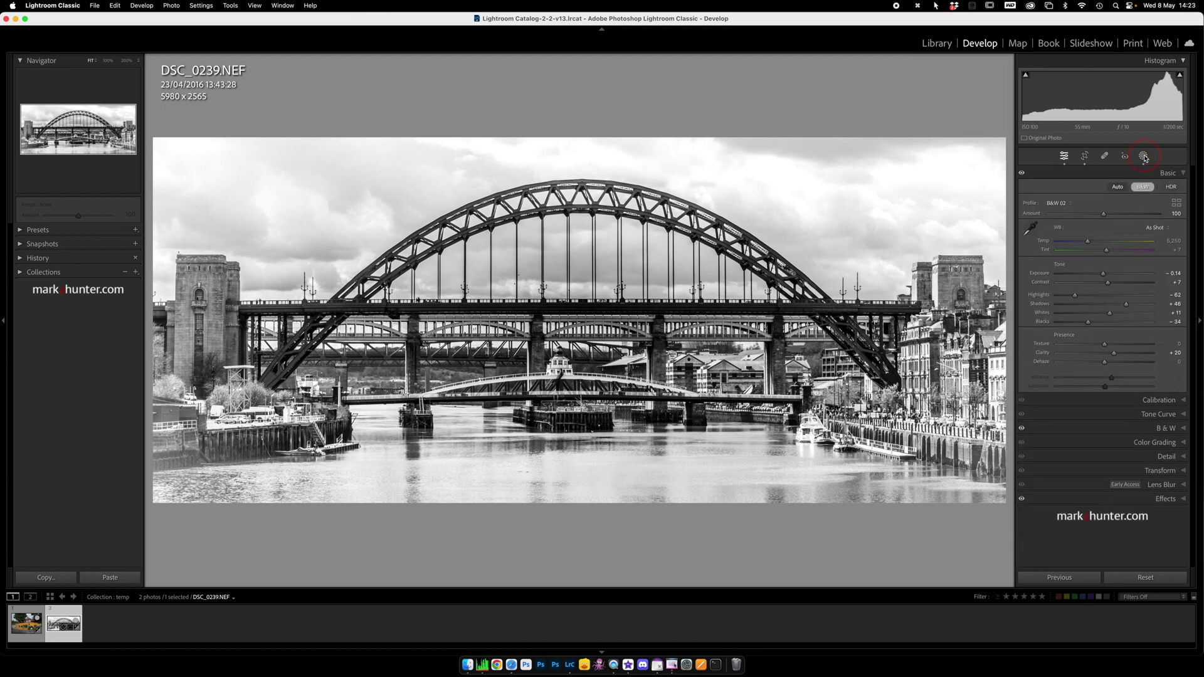
pyautogui.click(1185, 429)
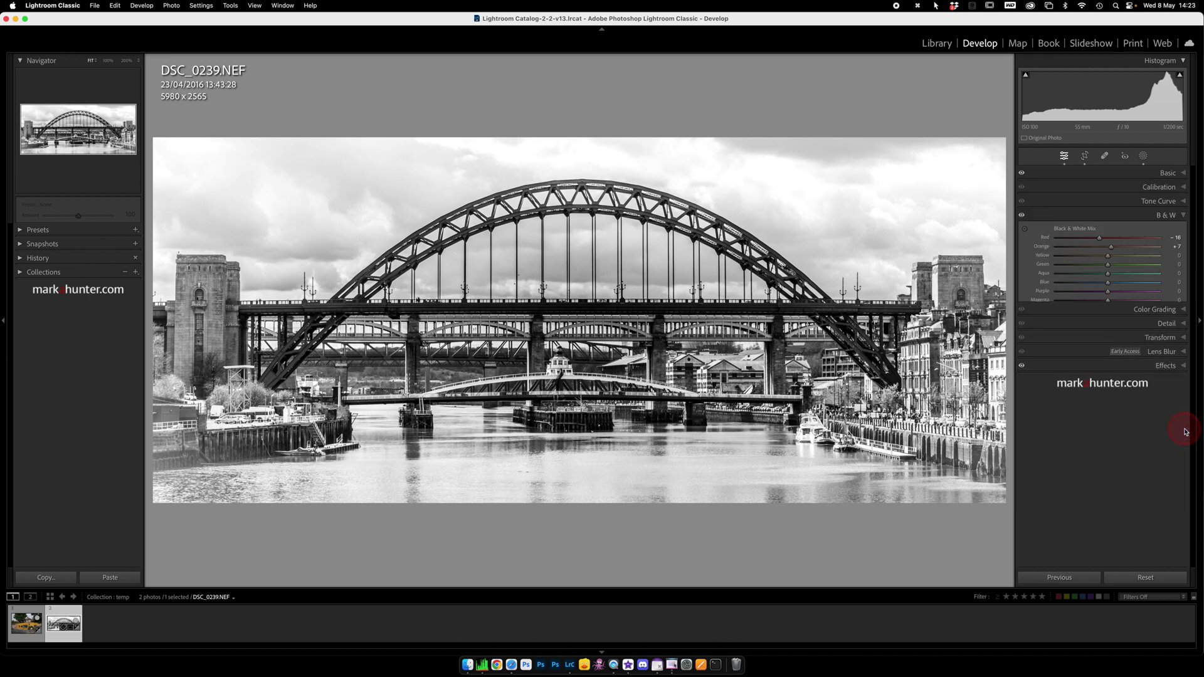
pyautogui.click(1168, 174)
pyautogui.click(1144, 187)
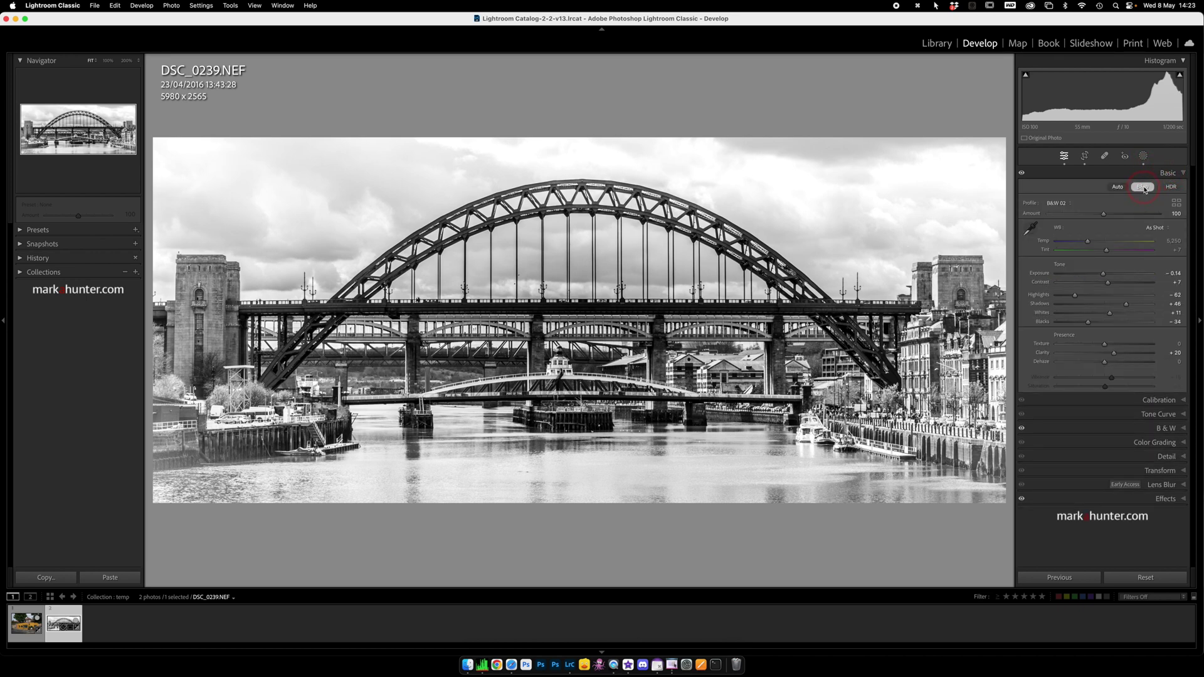
pyautogui.click(1178, 205)
pyautogui.click(1107, 251)
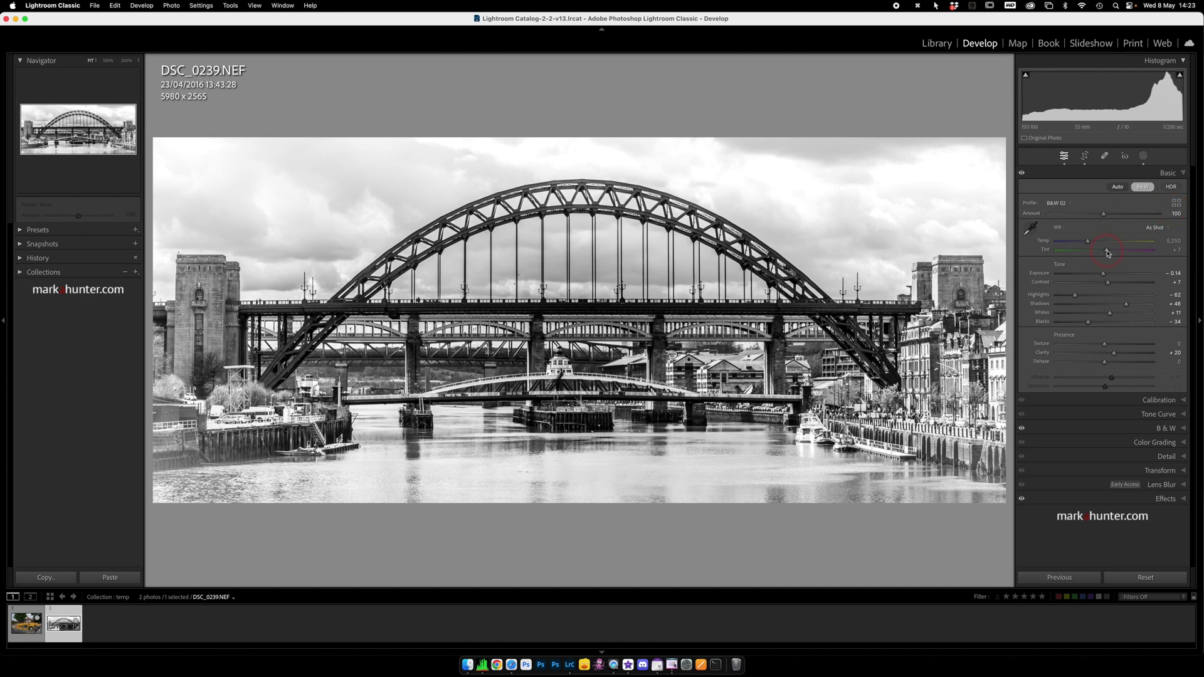